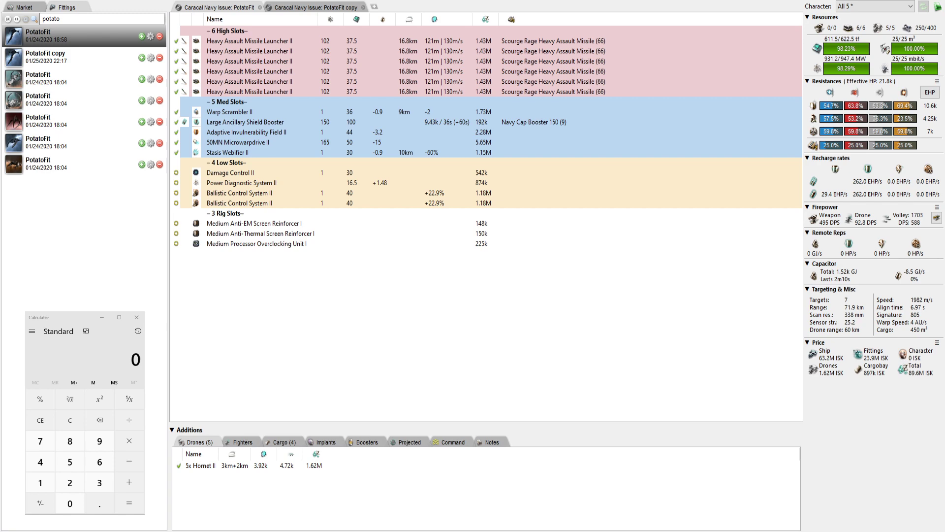
Step: Open PotatoFit copy and overheat its Large Ancillary Shield Booster and Adaptive Invulnerability Field
{"action": "left_click", "coordinate": [316, 7]}
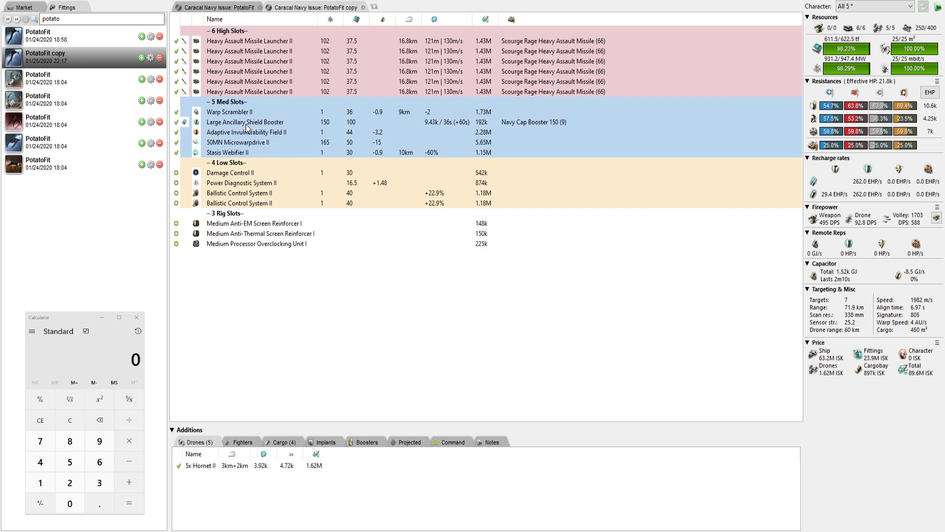
{"action": "left_click", "coordinate": [176, 122]}
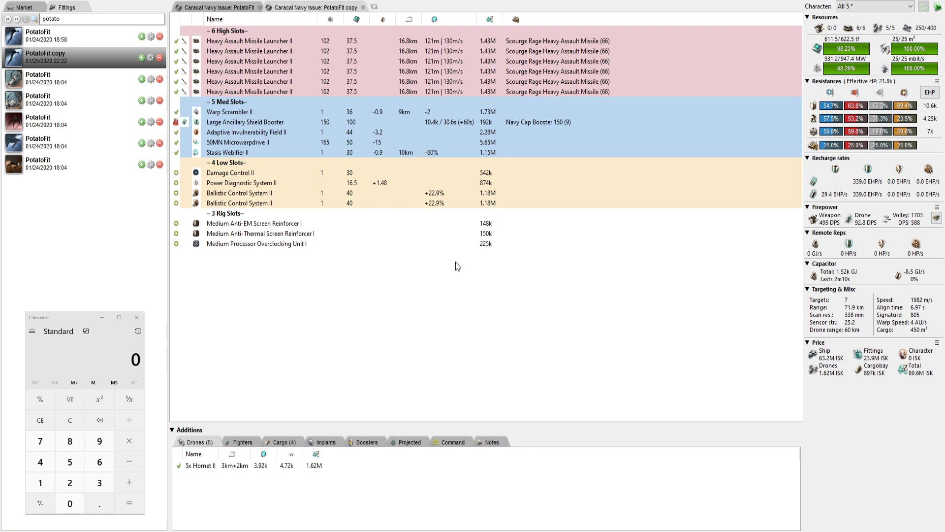
{"action": "left_click", "coordinate": [176, 134]}
Step: Add 11.3 and 22.8 in the calculator to get 34.1
{"action": "left_click", "coordinate": [79, 351]}
{"action": "type", "text": "11.3"}
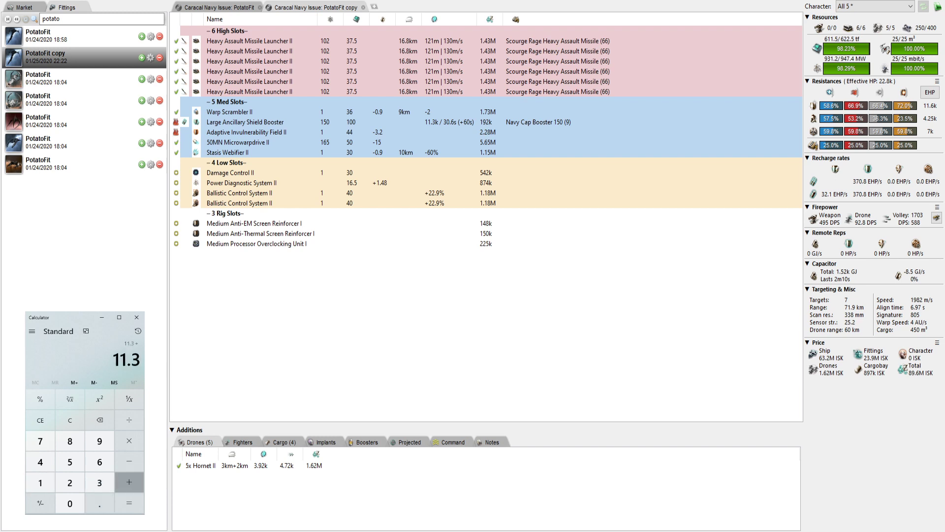
{"action": "type", "text": "+22.8"}
{"action": "key", "text": "Return"}
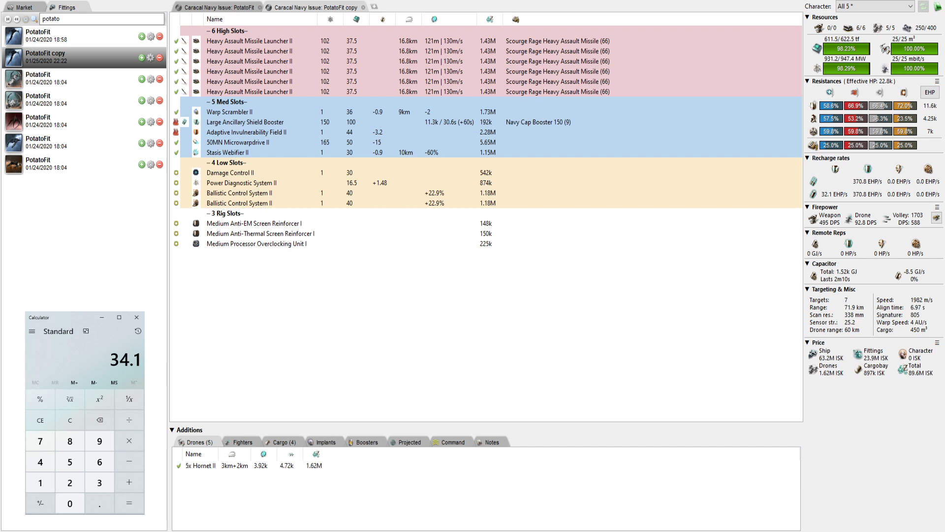
Step: Delete the 50MN Microwarpdrive II and cycle the 50MN Quad LiF Restrained Microwarpdrive offline and back online
{"action": "left_click", "coordinate": [261, 142]}
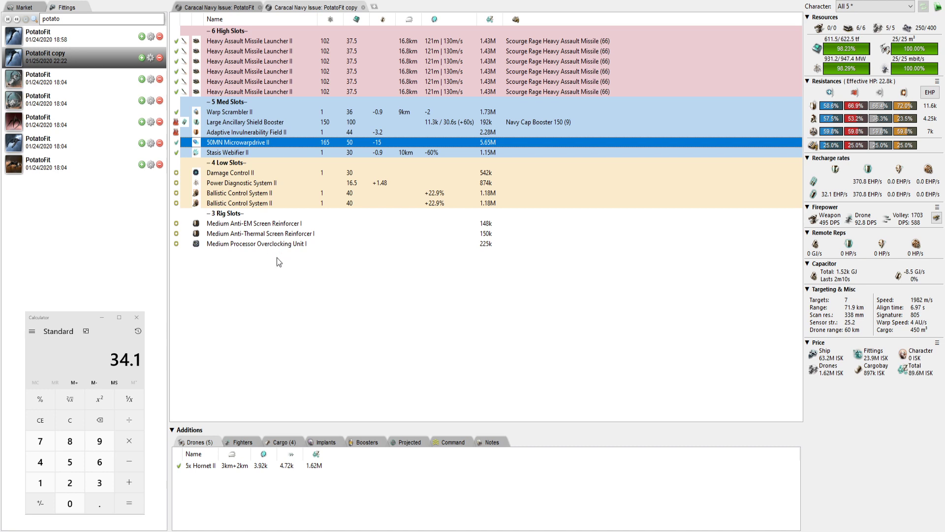
{"action": "left_click", "coordinate": [296, 146], "text": "ctrl"}
{"action": "mouse_move", "coordinate": [854, 73]}
{"action": "key", "text": "Delete"}
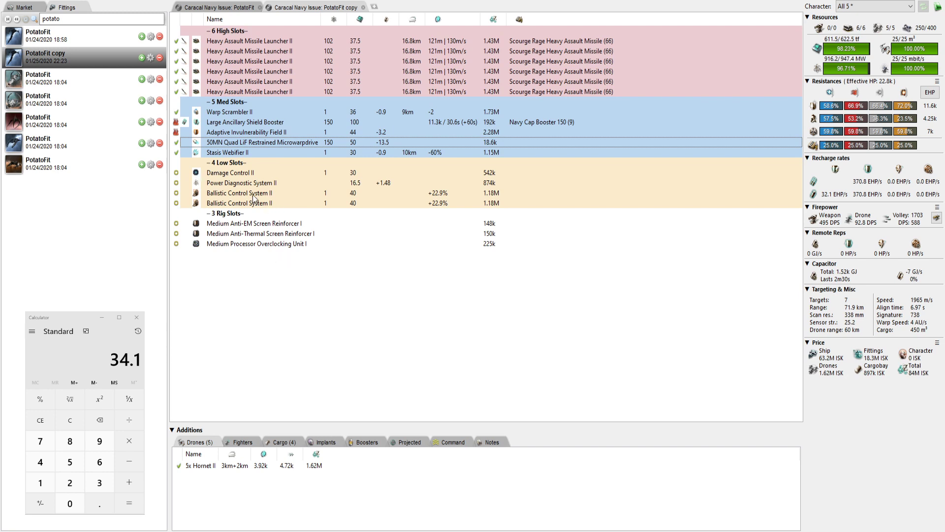
{"action": "left_click", "coordinate": [176, 141]}
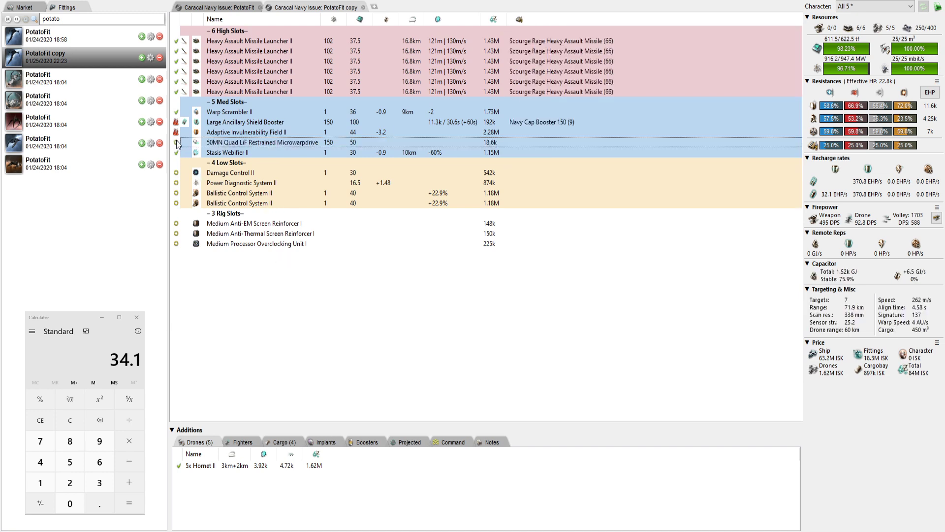
{"action": "left_click", "coordinate": [176, 142]}
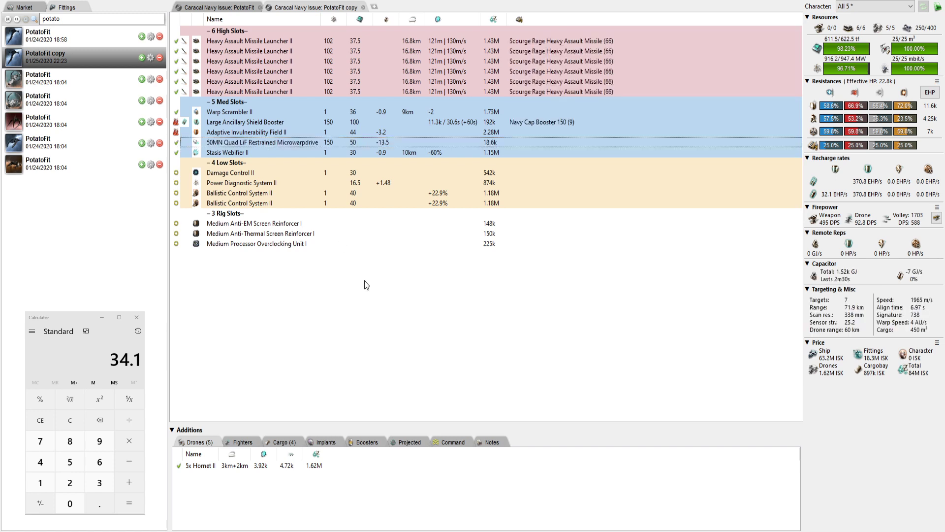
Step: Unfit the Large Ancillary Shield Booster and fit a Large Shield Extender II found by searching 'lse'
{"action": "left_click", "coordinate": [237, 122]}
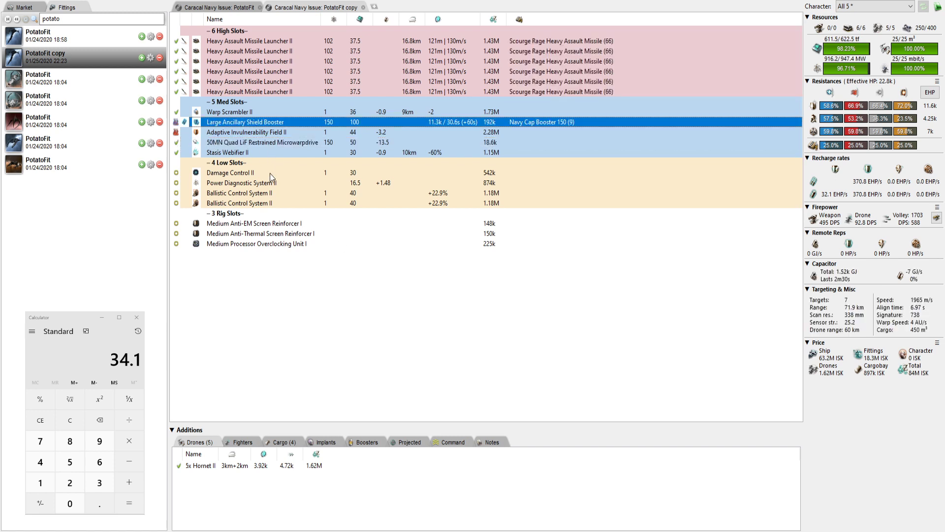
{"action": "double_click", "coordinate": [300, 122]}
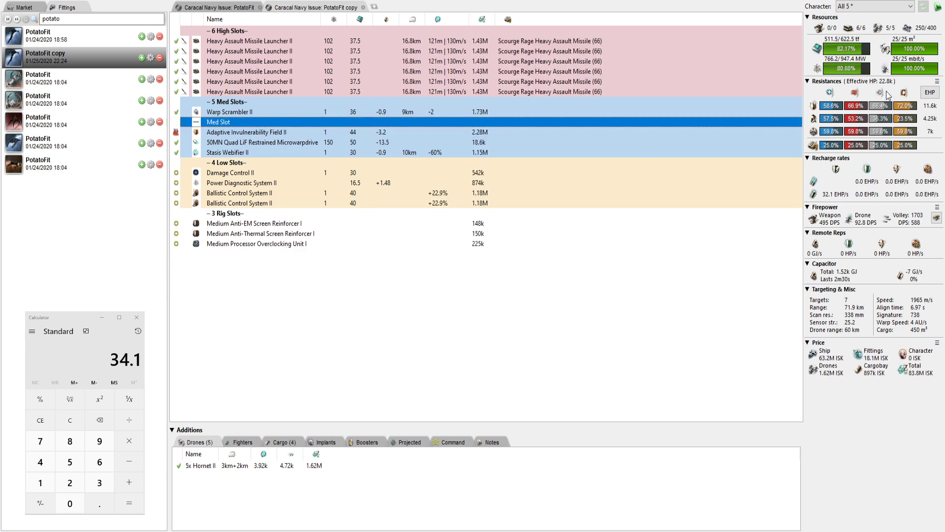
{"action": "left_click", "coordinate": [24, 6]}
{"action": "left_click", "coordinate": [79, 18]}
{"action": "type", "text": "nanite"}
{"action": "double_click", "coordinate": [79, 18]}
{"action": "type", "text": "lse"}
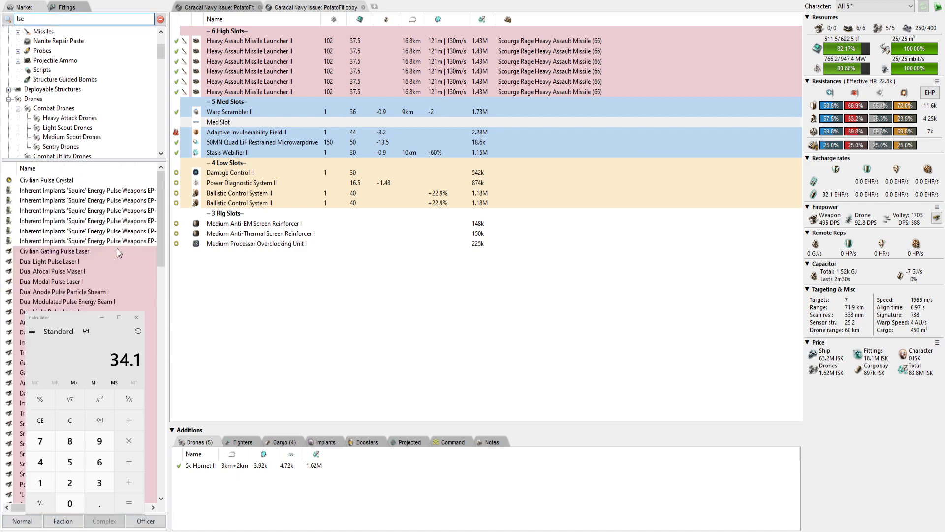
{"action": "scroll", "coordinate": [116, 246], "scroll_direction": "down", "scroll_amount": 10}
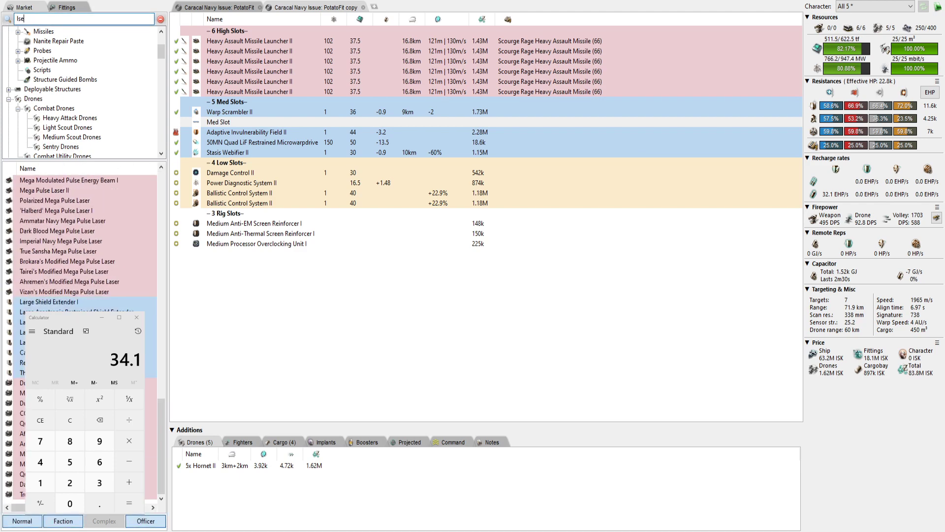
{"action": "double_click", "coordinate": [15, 331]}
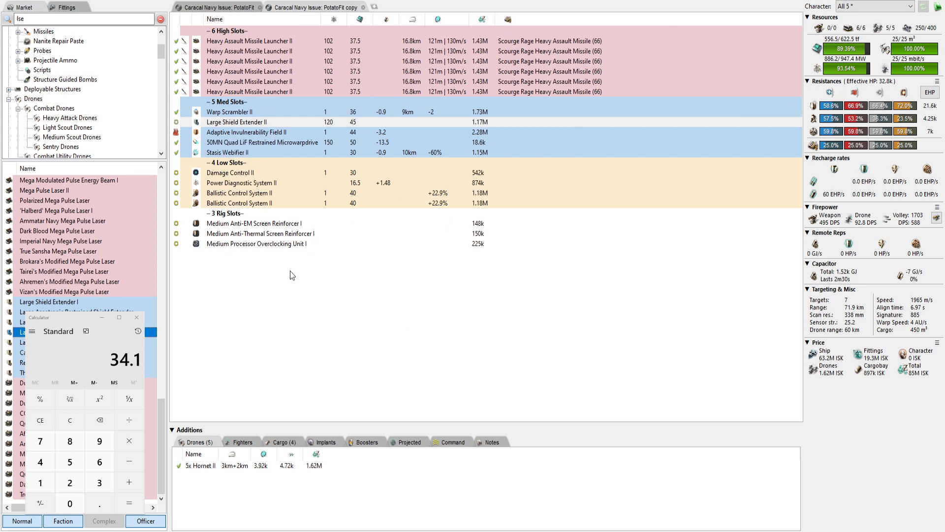
Step: Remove the processor rig and Power Diagnostic System II, and add a third Ballistic Control System II
{"action": "double_click", "coordinate": [249, 245]}
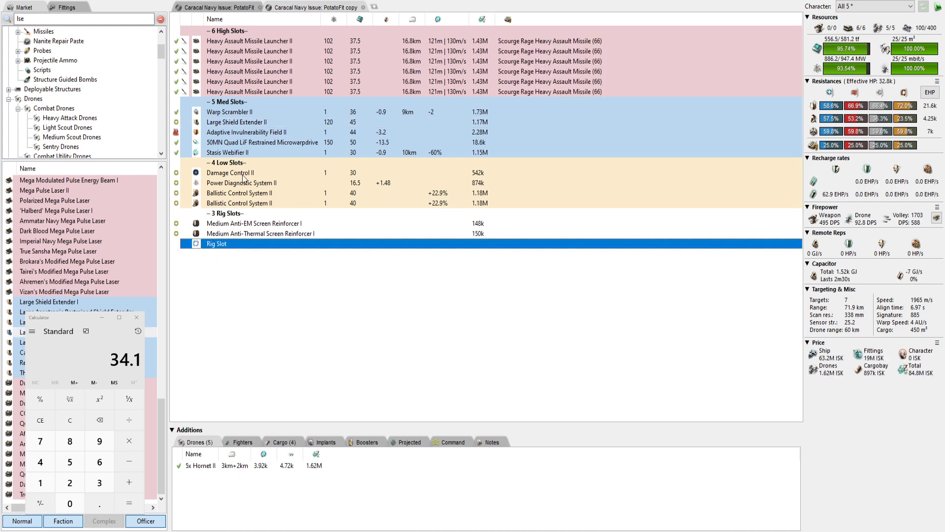
{"action": "double_click", "coordinate": [239, 183]}
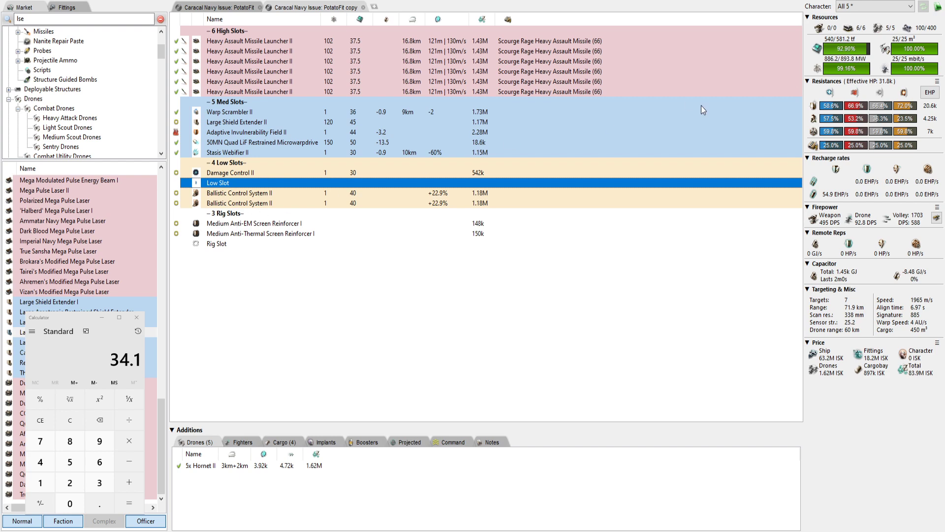
{"action": "left_click", "coordinate": [274, 192]}
{"action": "left_click_drag", "start_coordinate": [291, 191], "coordinate": [297, 182]}
{"action": "mouse_move", "coordinate": [868, 69]}
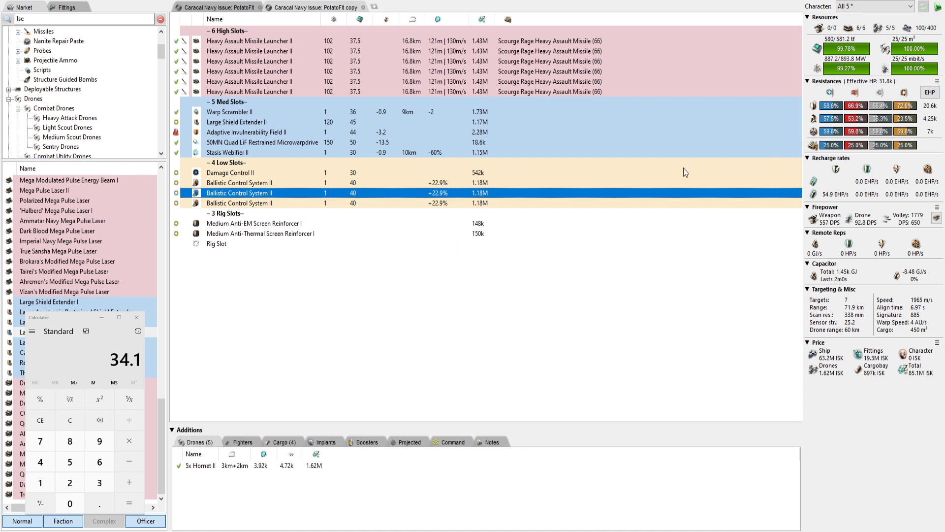
Step: Upgrade the Medium Anti-Thermal and Anti-EM Screen Reinforcer rigs to tier II
{"action": "left_click", "coordinate": [236, 234]}
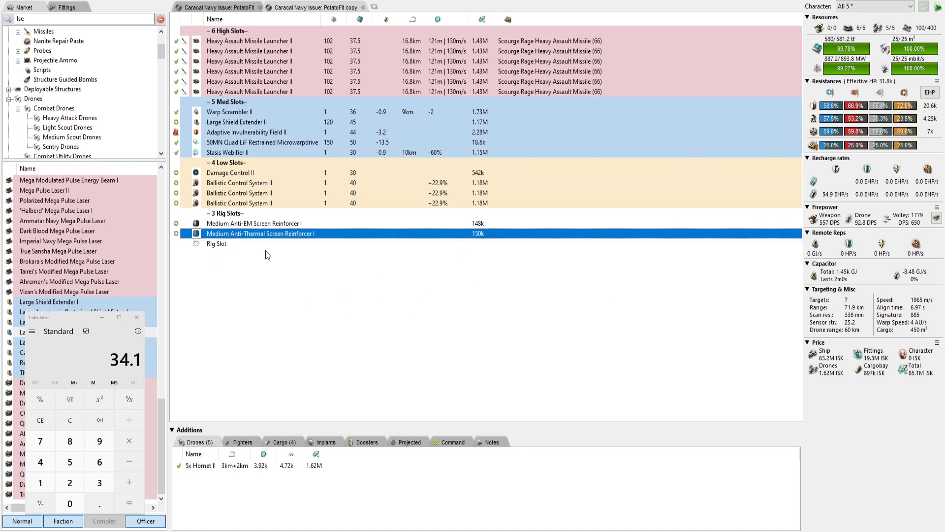
{"action": "scroll", "coordinate": [412, 311], "scroll_direction": "up", "scroll_amount": 1}
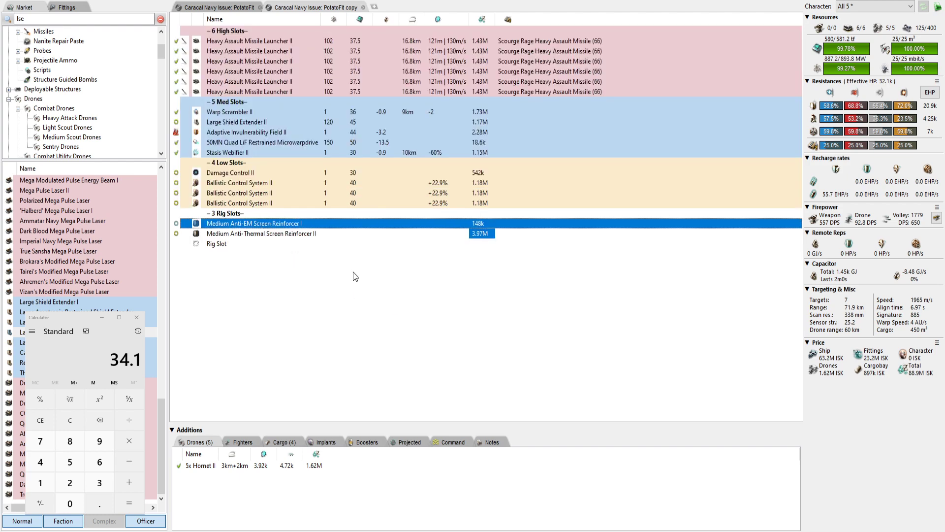
{"action": "scroll", "coordinate": [424, 308], "scroll_direction": "up", "scroll_amount": 1}
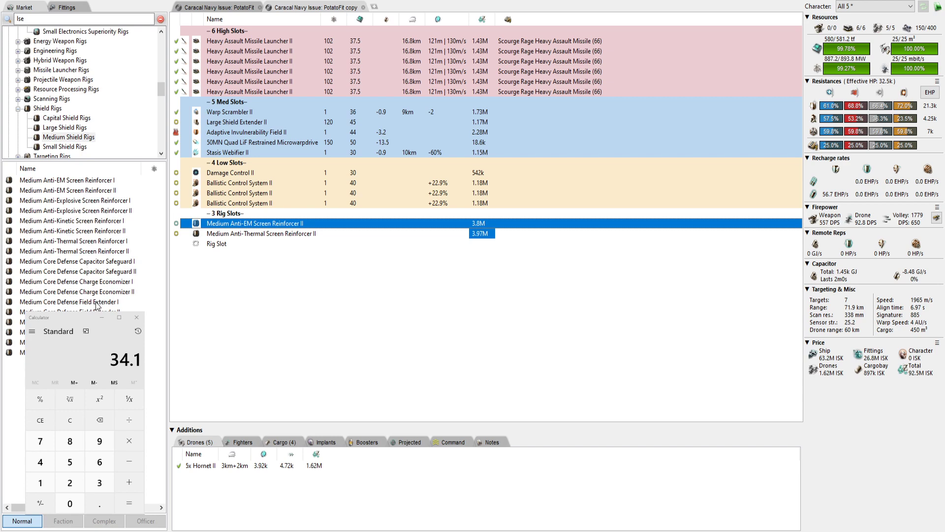
Step: Fit a Medium Core Defense Field Extender I in the empty rig slot and re-overheat the Adaptive Invulnerability Field
{"action": "double_click", "coordinate": [96, 302]}
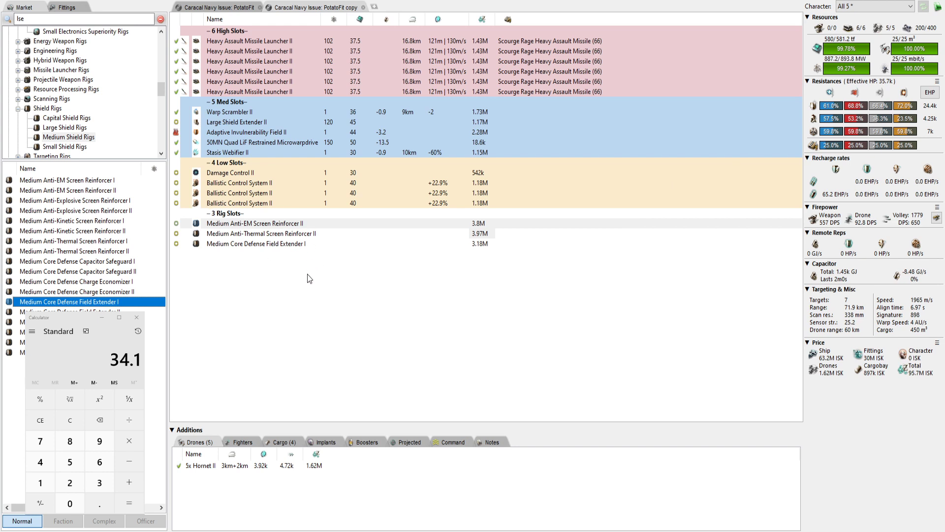
{"action": "key", "text": "Delete"}
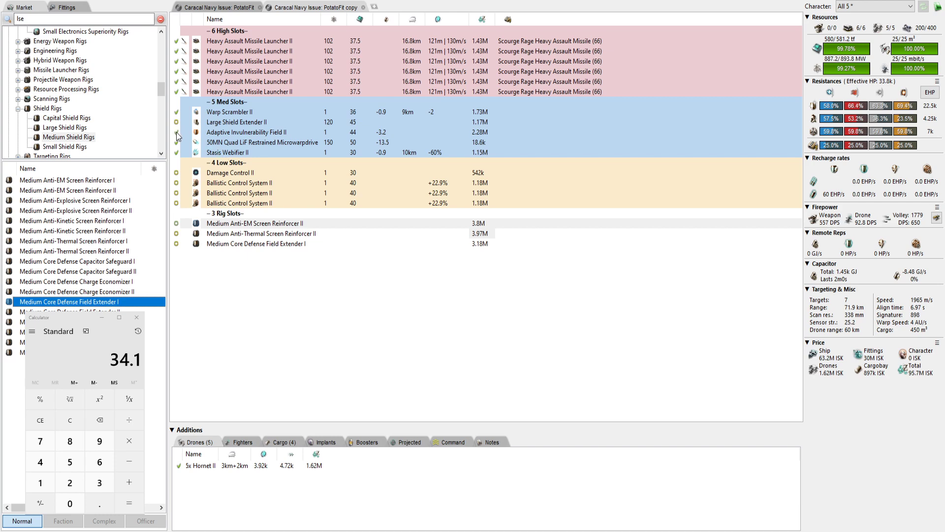
{"action": "left_click", "coordinate": [176, 132]}
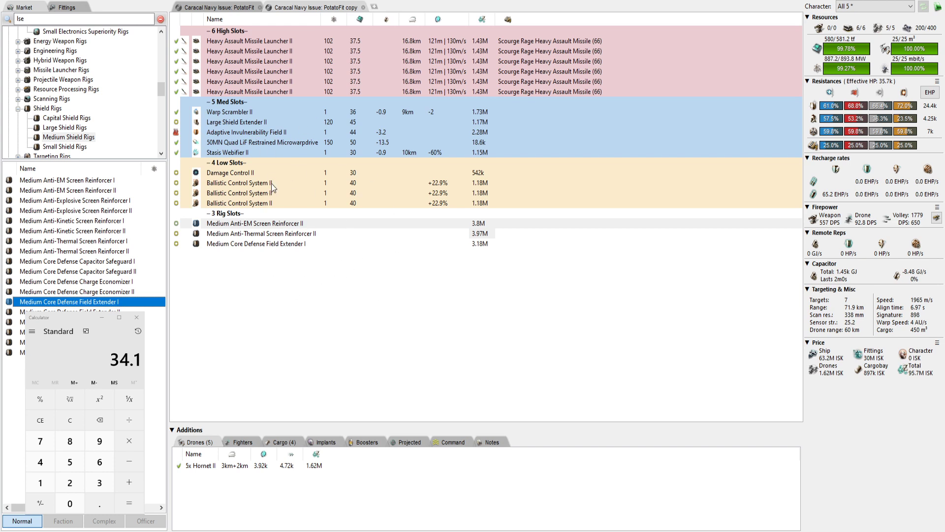
Step: Duplicate PotatoFit copy as a new fit named PotatoFit copy copy
{"action": "left_click", "coordinate": [69, 7]}
{"action": "left_click", "coordinate": [142, 101]}
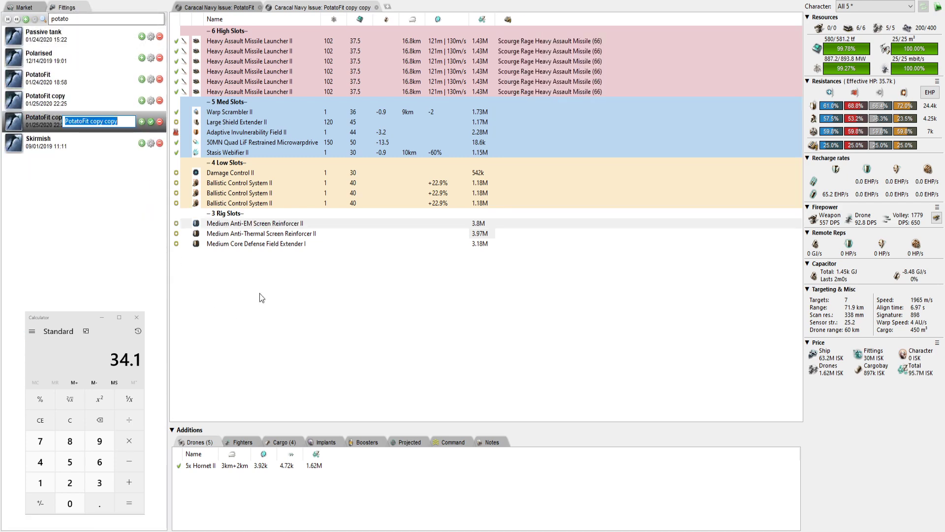
{"action": "key", "text": "Return"}
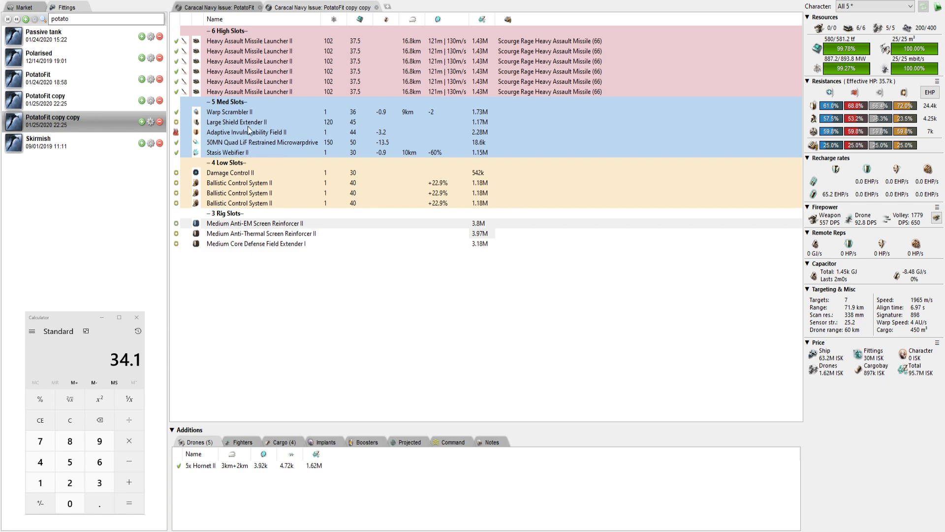
Step: Replace the Large Shield Extender II with an X-Large Ancillary Shield Booster, searched as 'xlaasb'
{"action": "double_click", "coordinate": [242, 122]}
{"action": "left_click", "coordinate": [23, 7]}
{"action": "left_click", "coordinate": [43, 18]}
{"action": "type", "text": "xla"}
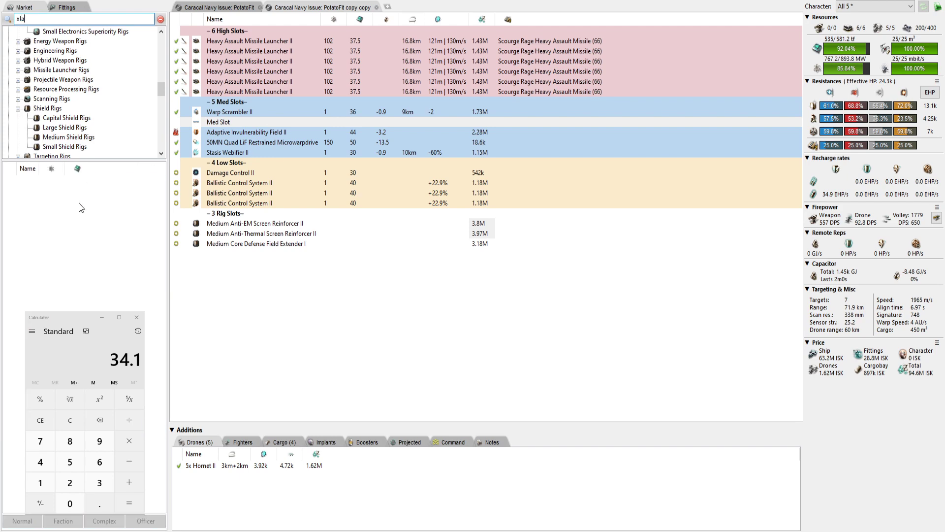
{"action": "type", "text": "asb"}
{"action": "double_click", "coordinate": [69, 180]}
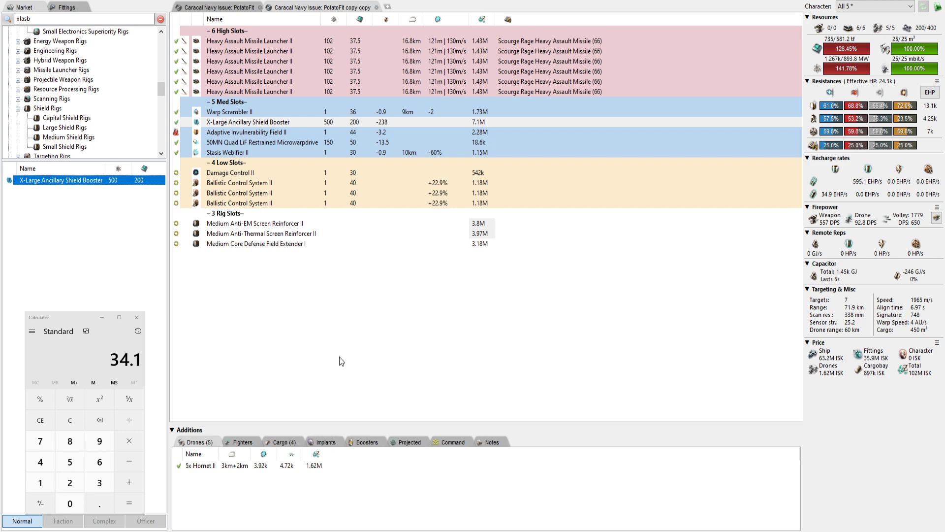
Step: Overheat the Large Ancillary Shield Booster on the original PotatoFit, then return to PotatoFit copy copy
{"action": "left_click", "coordinate": [230, 8]}
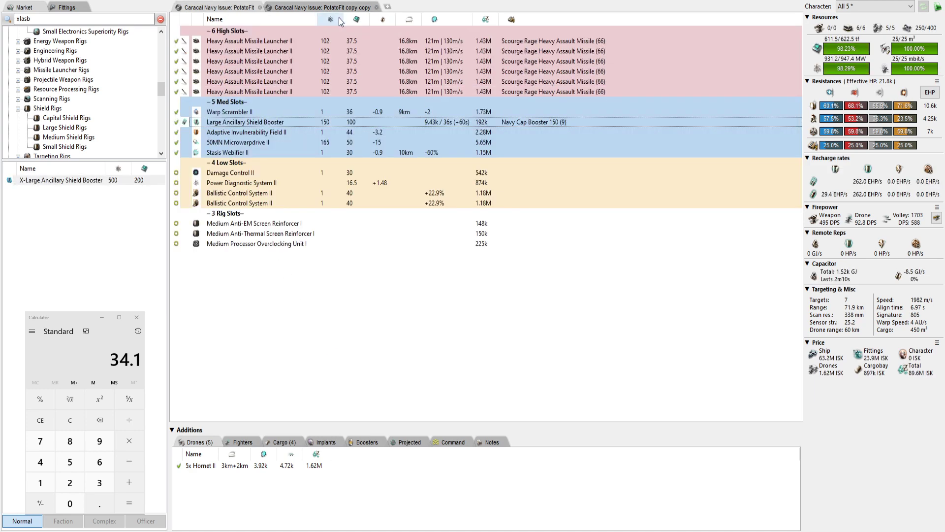
{"action": "left_click", "coordinate": [176, 122]}
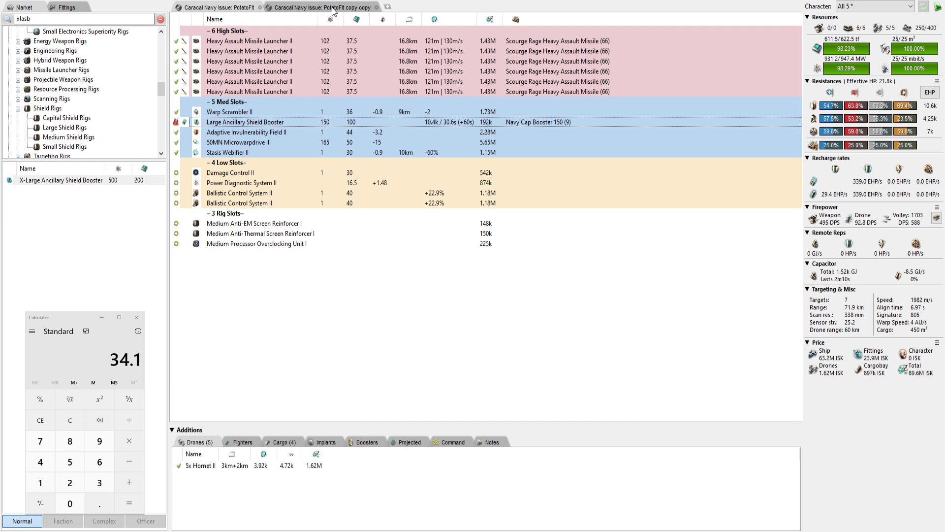
{"action": "left_click", "coordinate": [334, 11]}
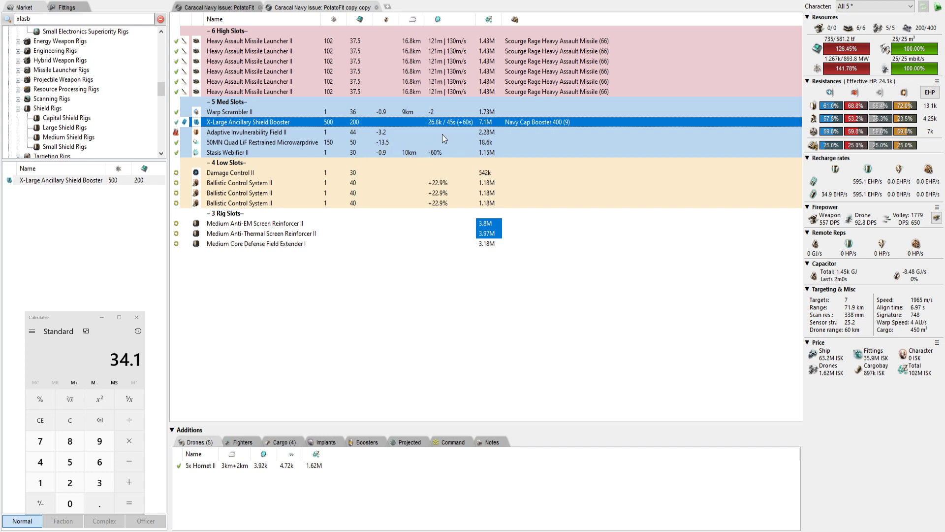
Step: Remove a Ballistic Control System II and the Core Defense rig, and fit a Reactor Control Unit II
{"action": "double_click", "coordinate": [236, 185]}
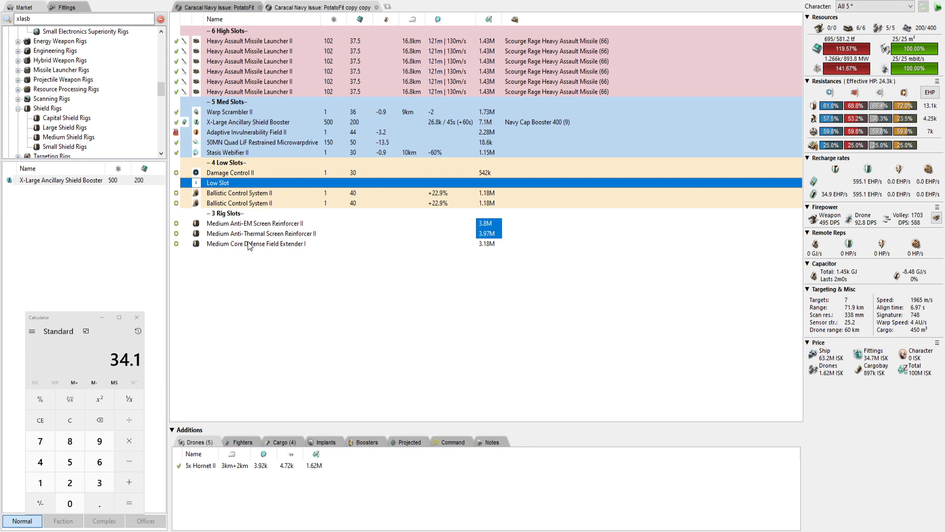
{"action": "double_click", "coordinate": [258, 244]}
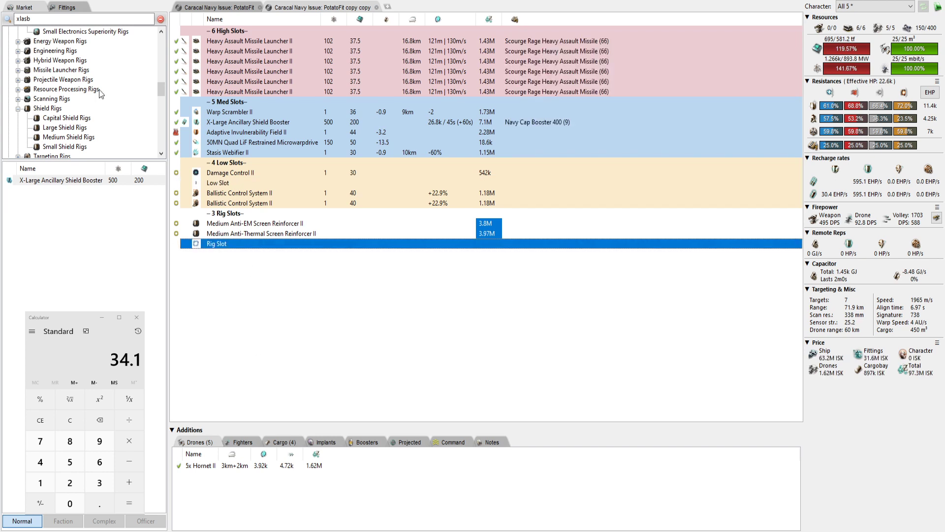
{"action": "left_click", "coordinate": [55, 21]}
{"action": "key", "text": "ctrl+a"}
{"action": "type", "text": "reactor"}
{"action": "double_click", "coordinate": [120, 200]}
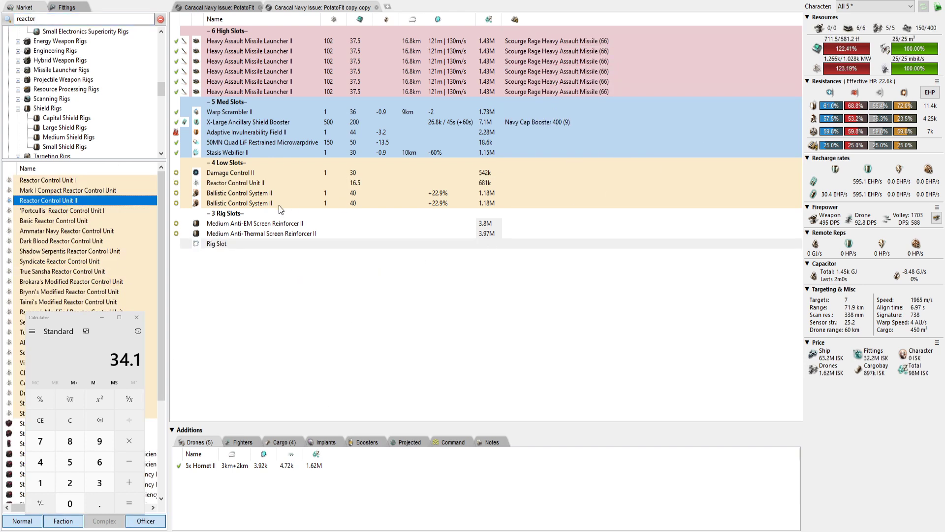
Step: Replace another Ballistic Control System II with a second Reactor Control Unit II, then switch both to Dark Blood variants
{"action": "left_click", "coordinate": [258, 143]}
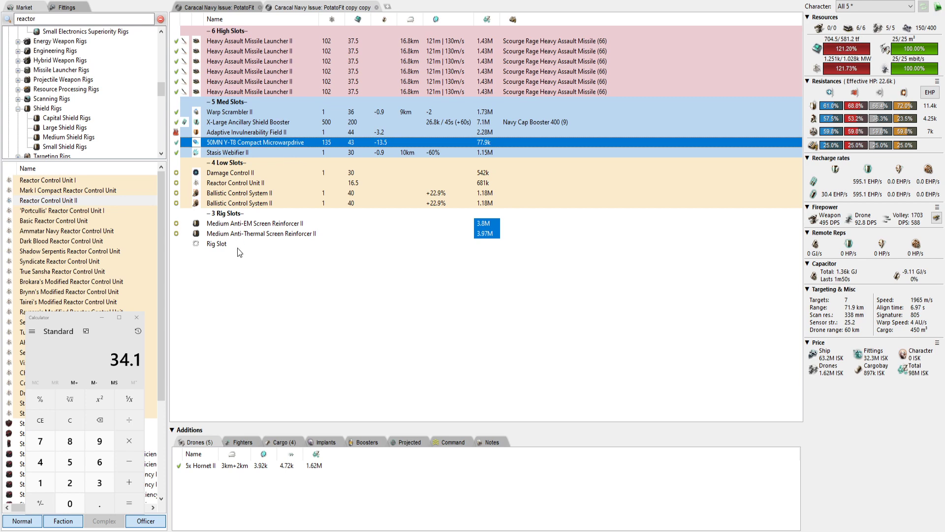
{"action": "double_click", "coordinate": [244, 195]}
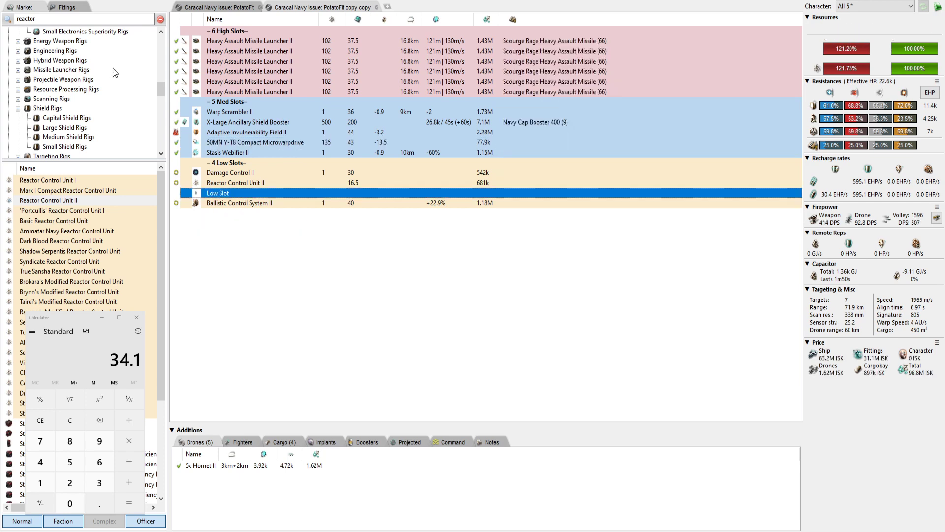
{"action": "left_click", "coordinate": [234, 183]}
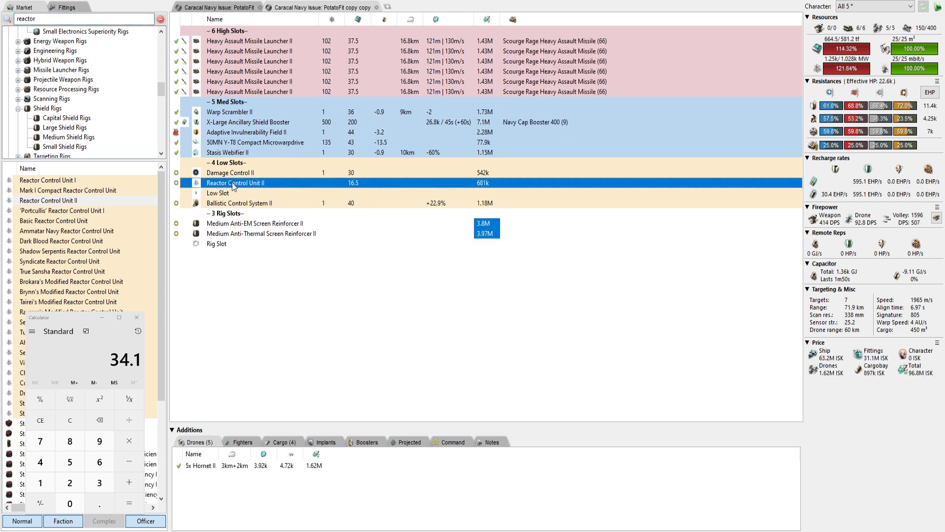
{"action": "left_click_drag", "start_coordinate": [237, 189], "coordinate": [237, 193]}
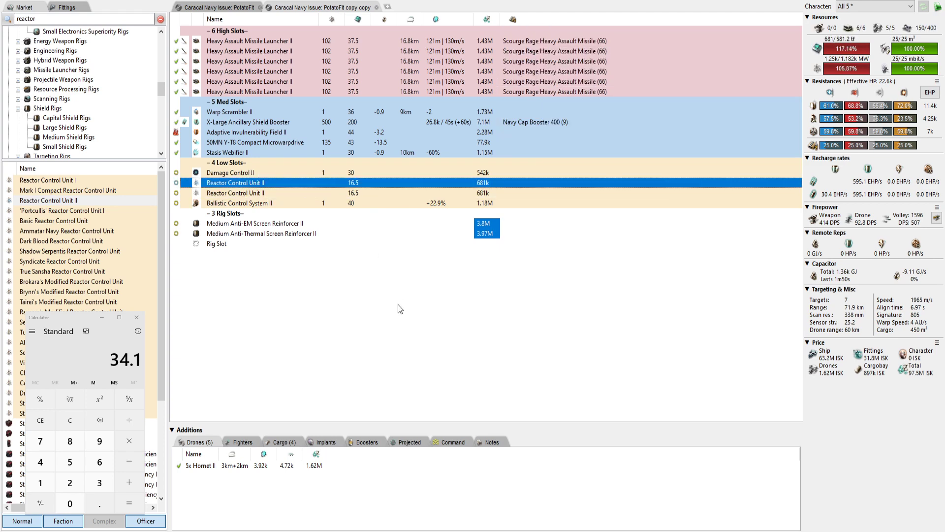
{"action": "left_click", "coordinate": [235, 192]}
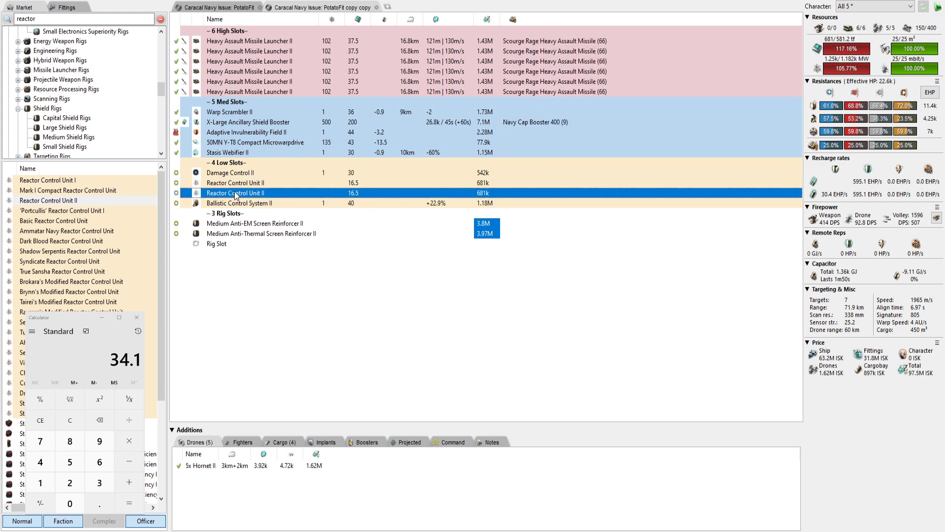
{"action": "left_click", "coordinate": [238, 183], "text": "shift"}
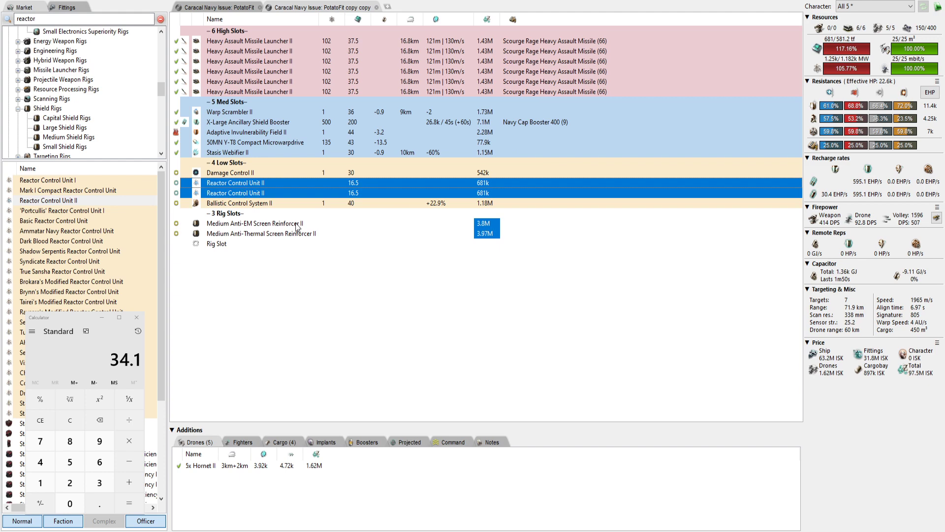
{"action": "left_click", "coordinate": [350, 319]}
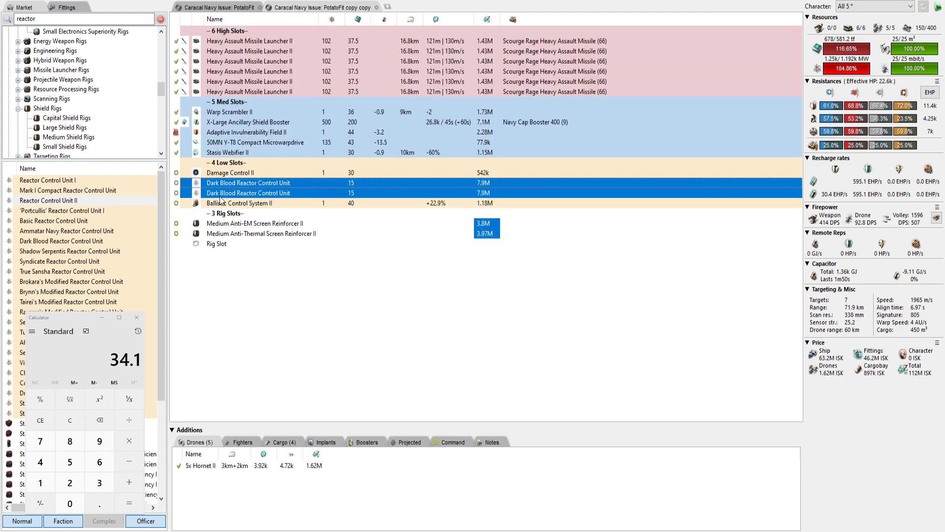
Step: Fit a Medium Ancillary Current Router I into the empty rig slot via an 'ancil' search
{"action": "left_click", "coordinate": [89, 19]}
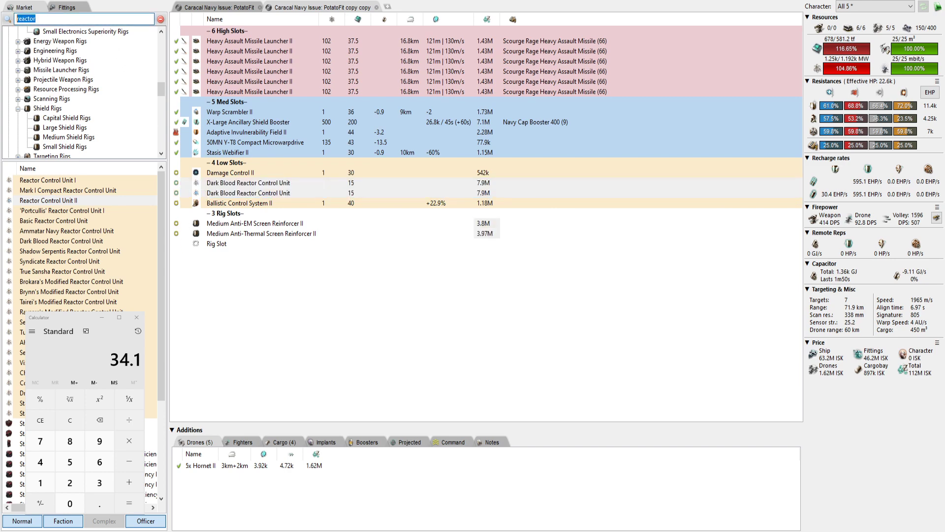
{"action": "type", "text": "s"}
{"action": "key", "text": "ctrl+a"}
{"action": "type", "text": "ancil"}
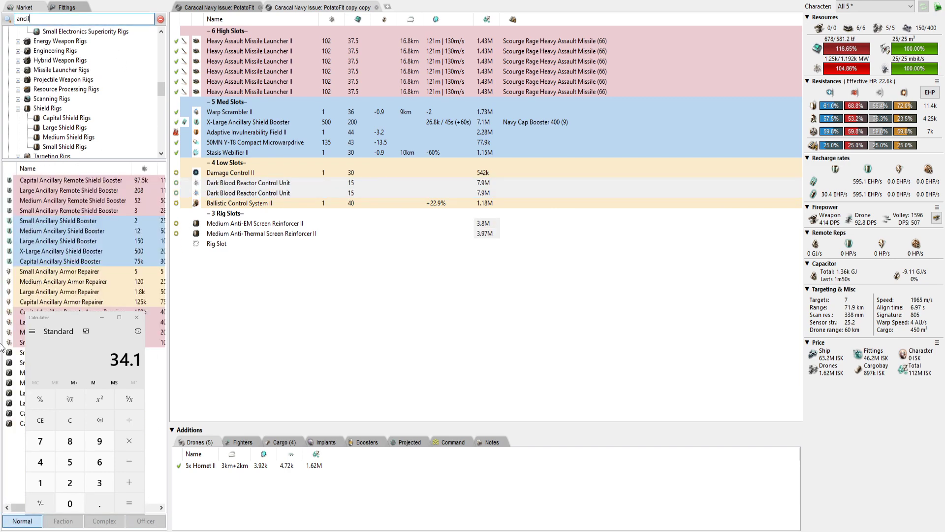
{"action": "double_click", "coordinate": [155, 373]}
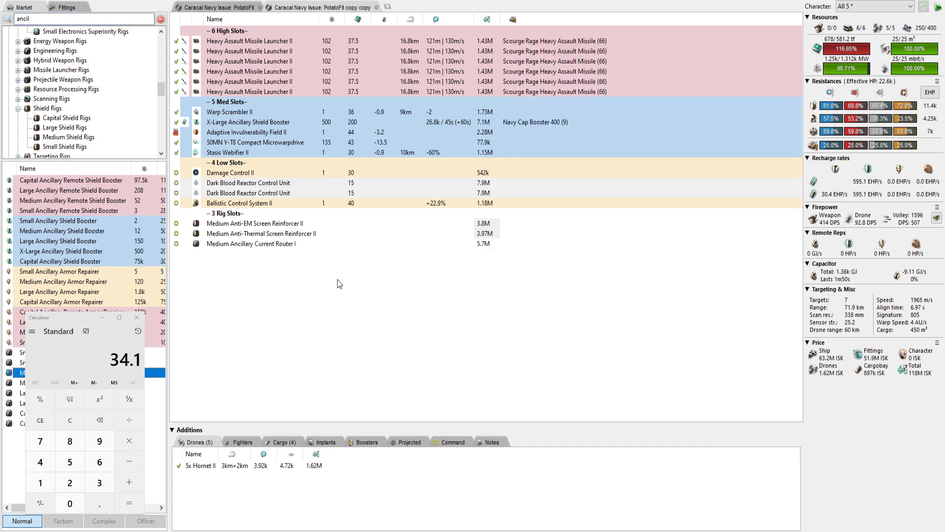
Step: Revert both Dark Blood Reactor Control Units to Reactor Control Unit II
{"action": "left_click", "coordinate": [216, 244]}
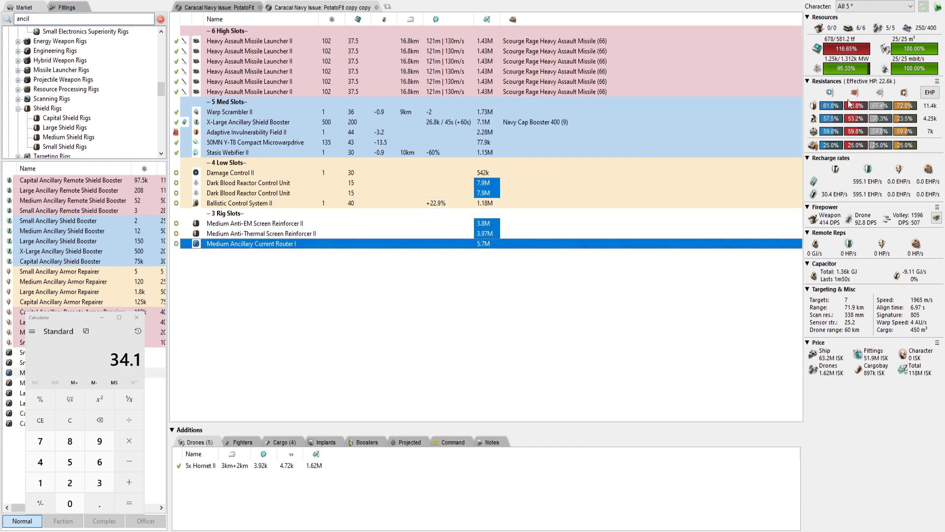
{"action": "left_click", "coordinate": [245, 194]}
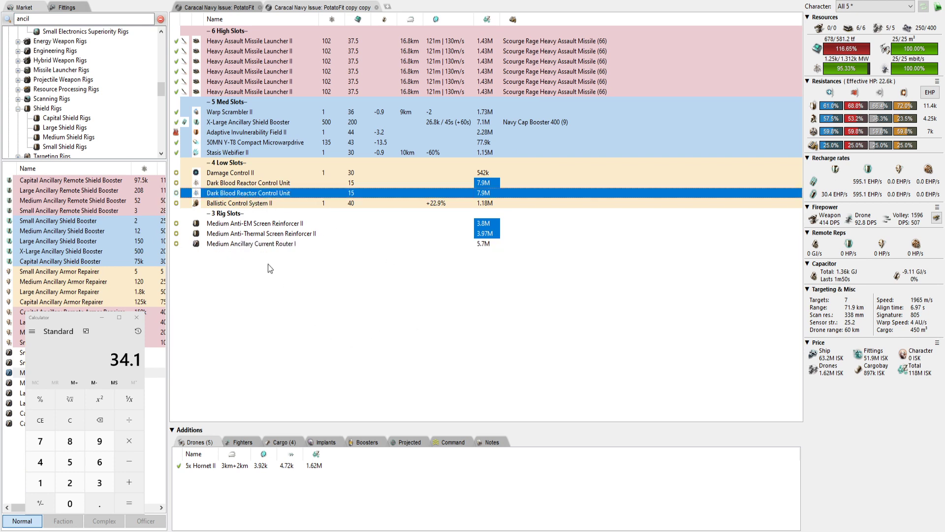
{"action": "left_click", "coordinate": [249, 186], "text": "ctrl"}
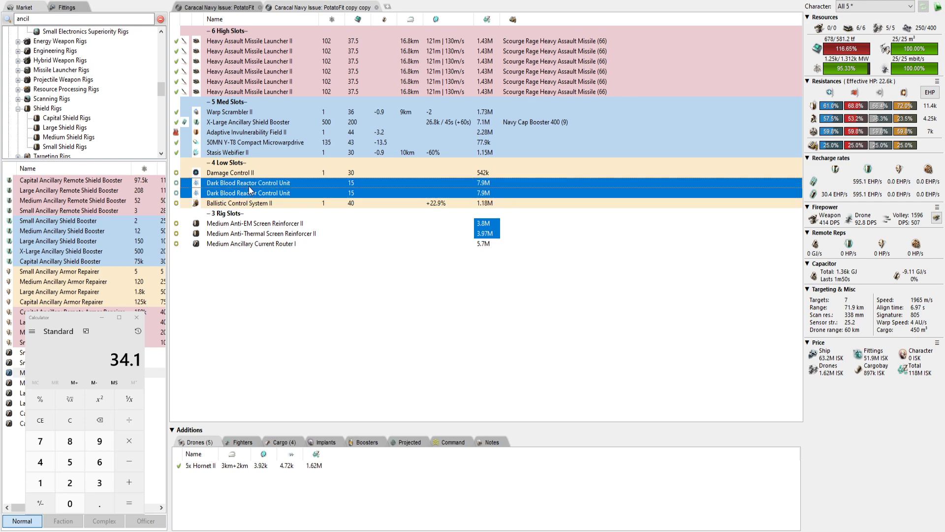
{"action": "left_click", "coordinate": [415, 272]}
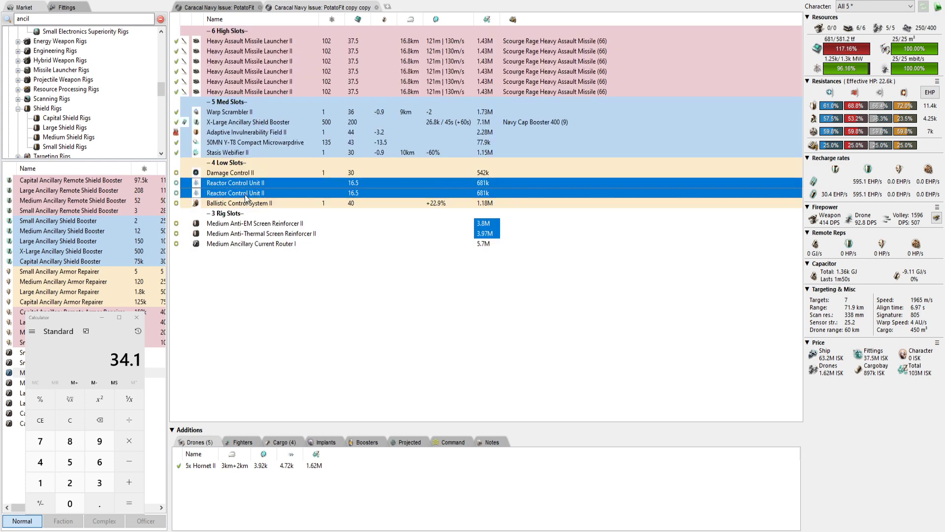
{"action": "left_click", "coordinate": [245, 194]}
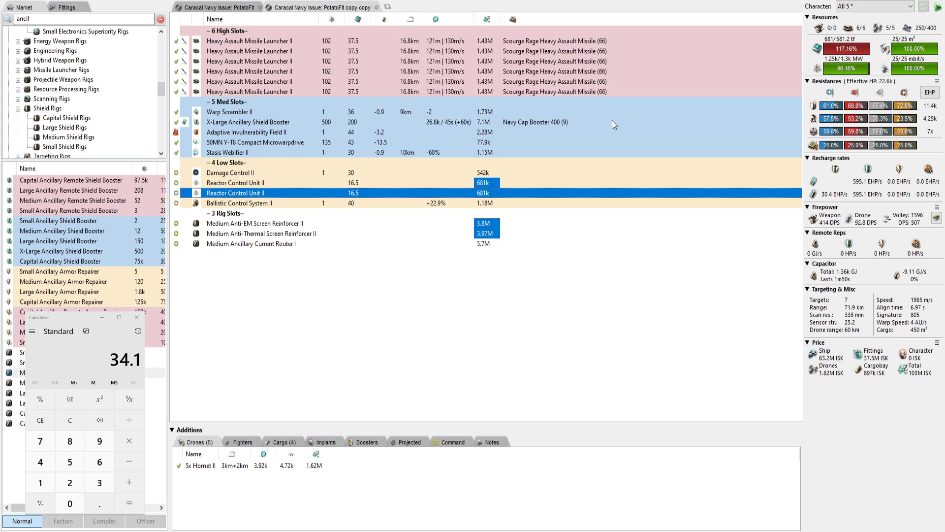
Step: Replace the Warp Scrambler II with an Initiated Compact Warp Scrambler
{"action": "left_click", "coordinate": [255, 111]}
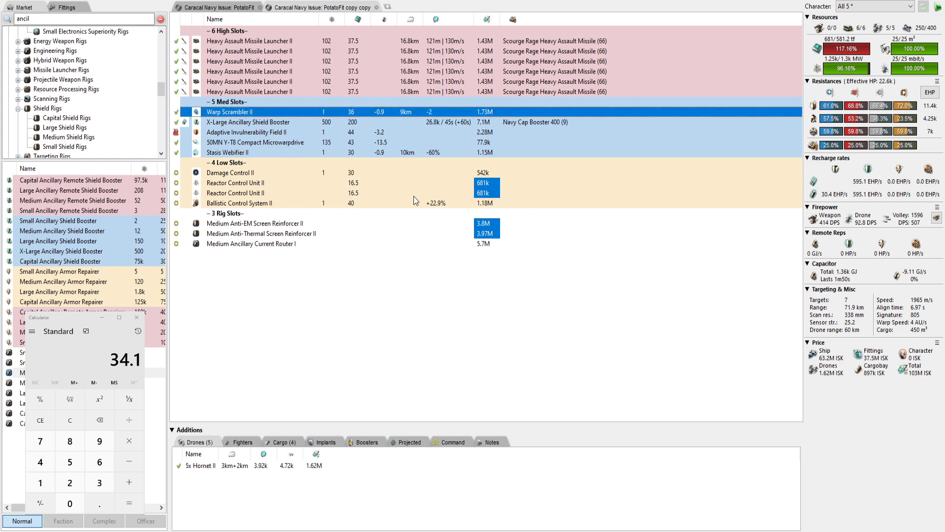
{"action": "left_click", "coordinate": [257, 153]}
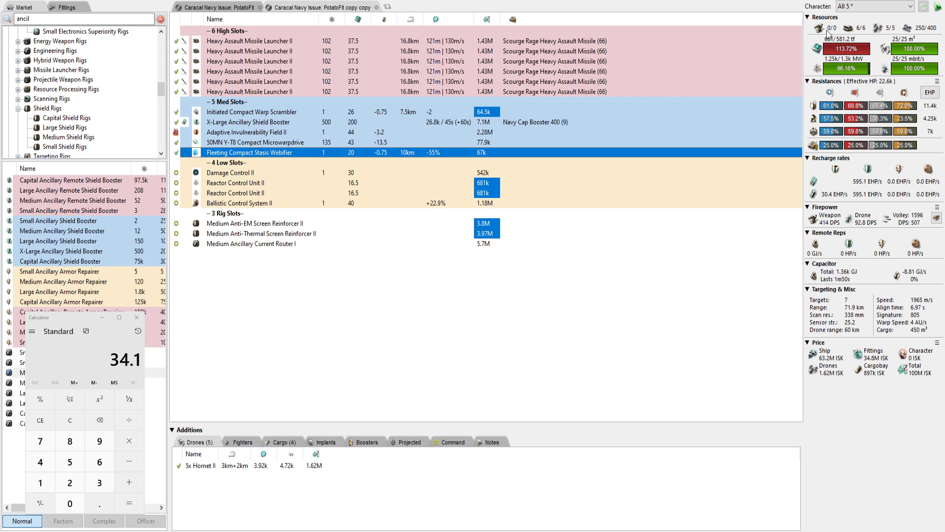
Step: Swap the Damage Control II for a Nanofiber Internal Structure II found by searching 'nan'
{"action": "mouse_move", "coordinate": [858, 48]}
{"action": "double_click", "coordinate": [251, 174]}
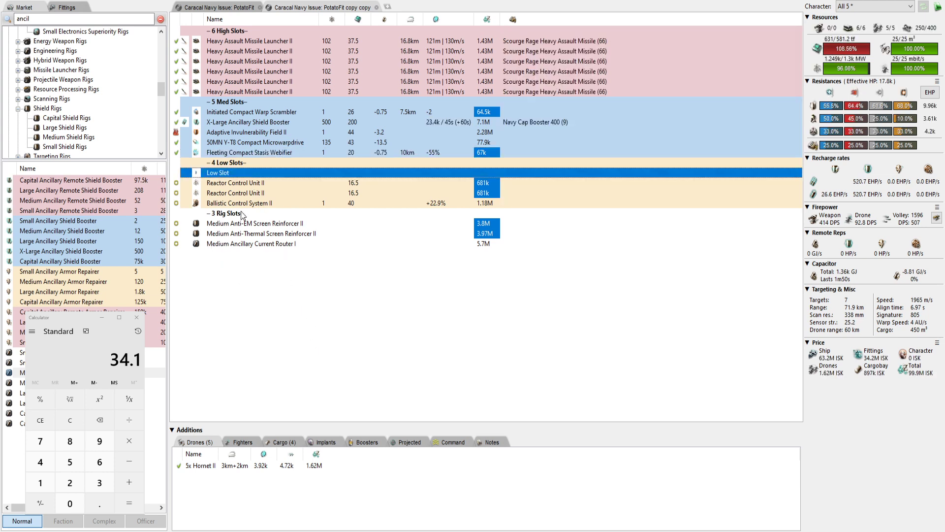
{"action": "left_click", "coordinate": [48, 20]}
{"action": "key", "text": "ctrl+a"}
{"action": "type", "text": "nan"}
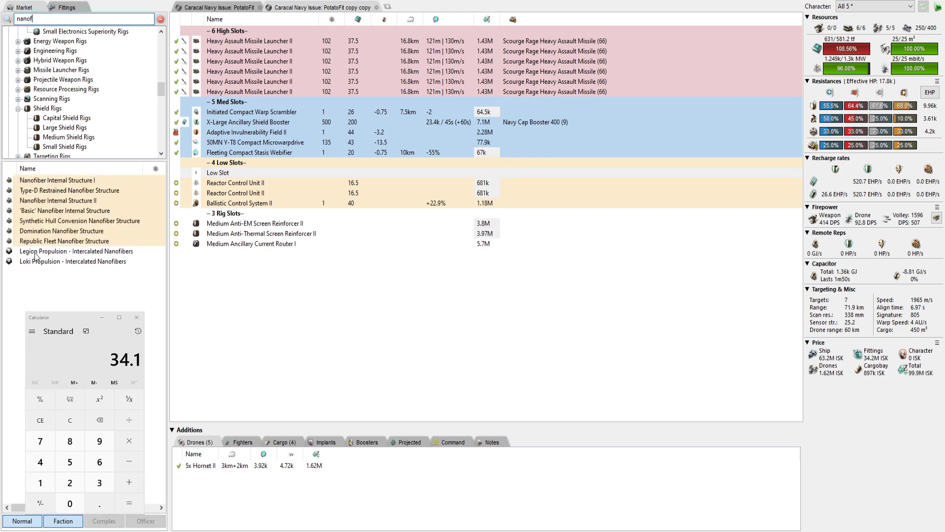
{"action": "double_click", "coordinate": [69, 202]}
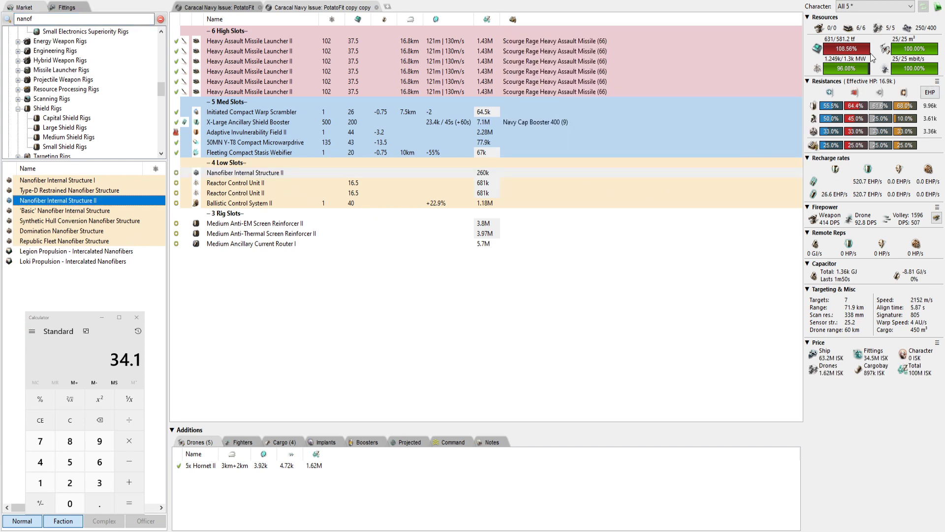
Step: Replace the second Reactor Control Unit II with a Power Diagnostic System II via a 'power d' search
{"action": "double_click", "coordinate": [235, 192]}
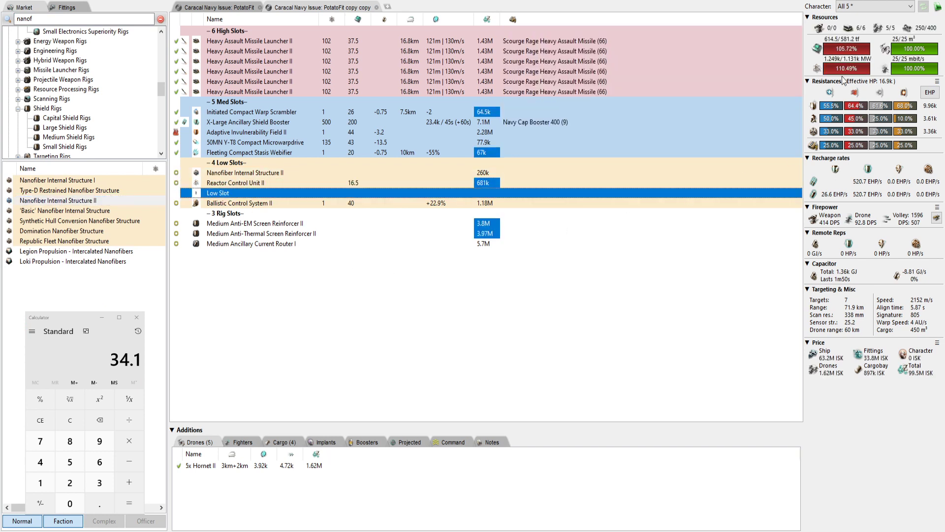
{"action": "double_click", "coordinate": [64, 19]}
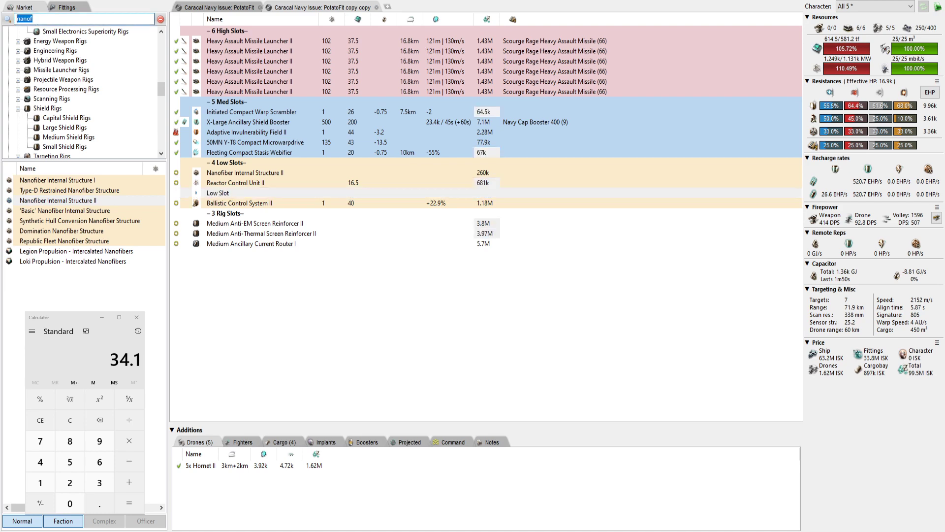
{"action": "type", "text": "power d"}
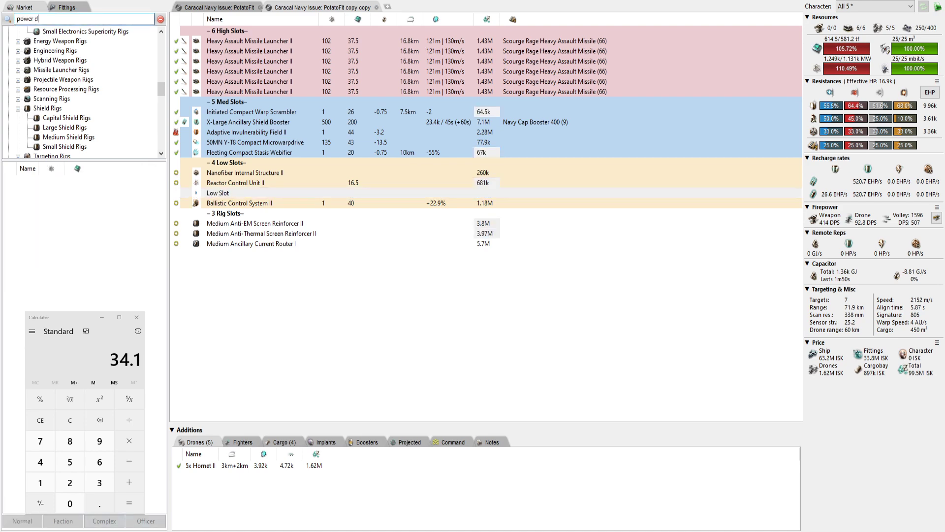
{"action": "double_click", "coordinate": [96, 262]}
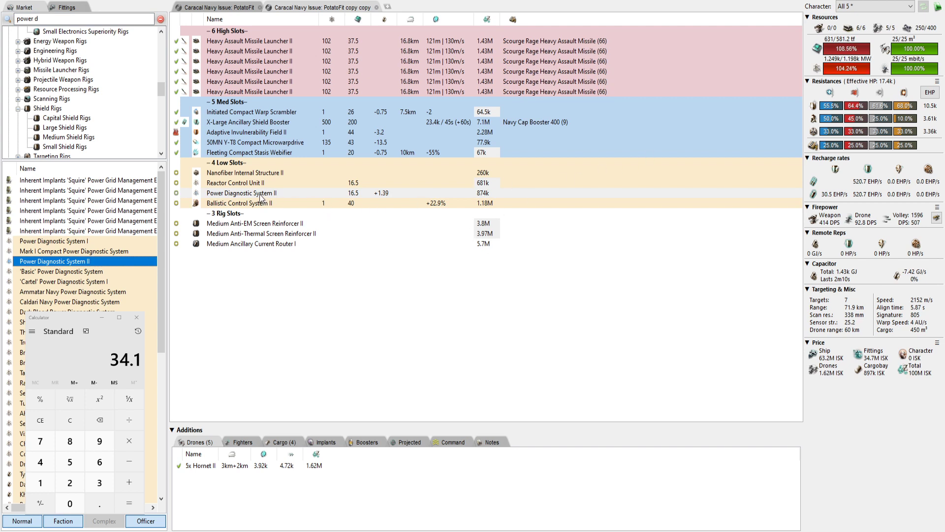
{"action": "left_click", "coordinate": [230, 244]}
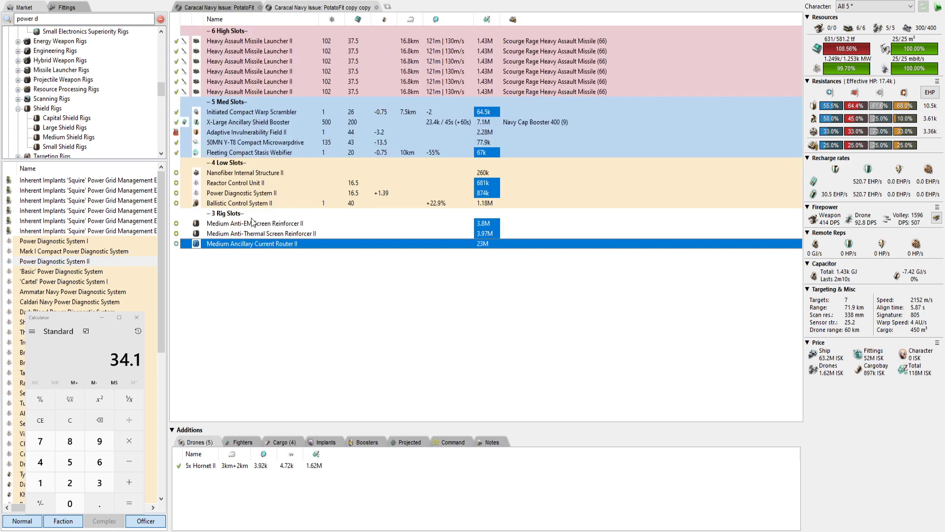
Step: Move the microwarpdrive below the webifier in the mid slots
{"action": "left_click", "coordinate": [233, 195]}
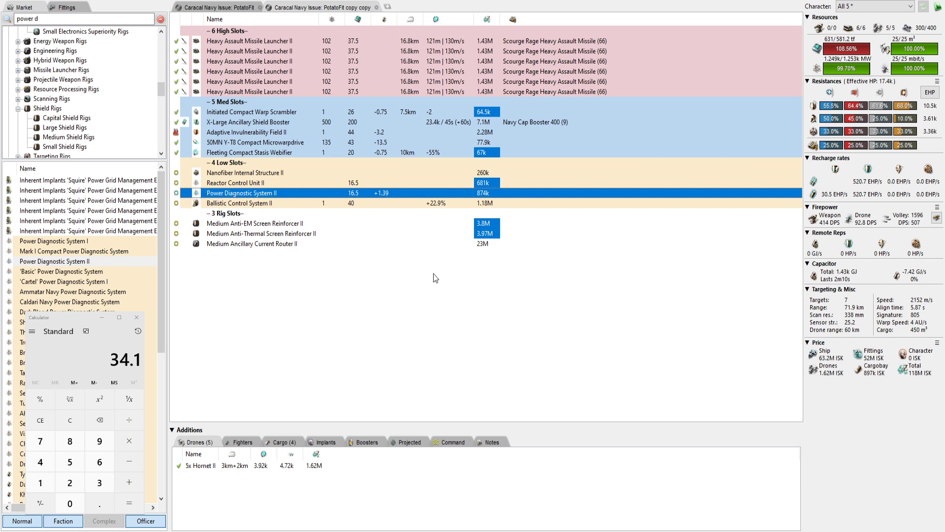
{"action": "left_click", "coordinate": [279, 245]}
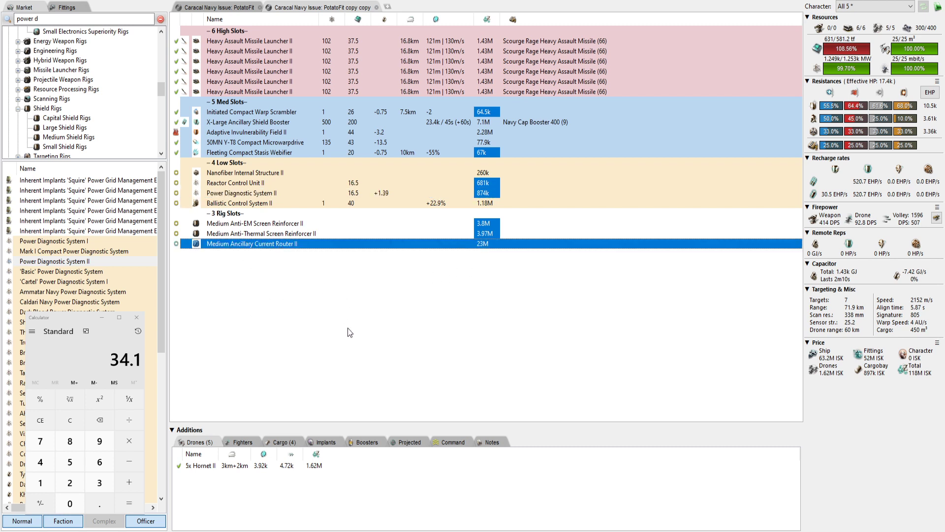
{"action": "left_click", "coordinate": [371, 298]}
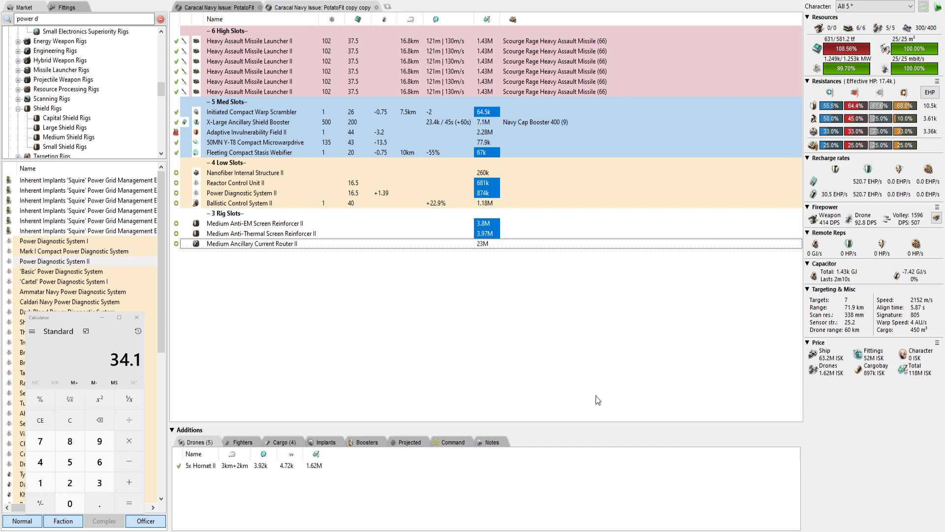
{"action": "left_click", "coordinate": [246, 142]}
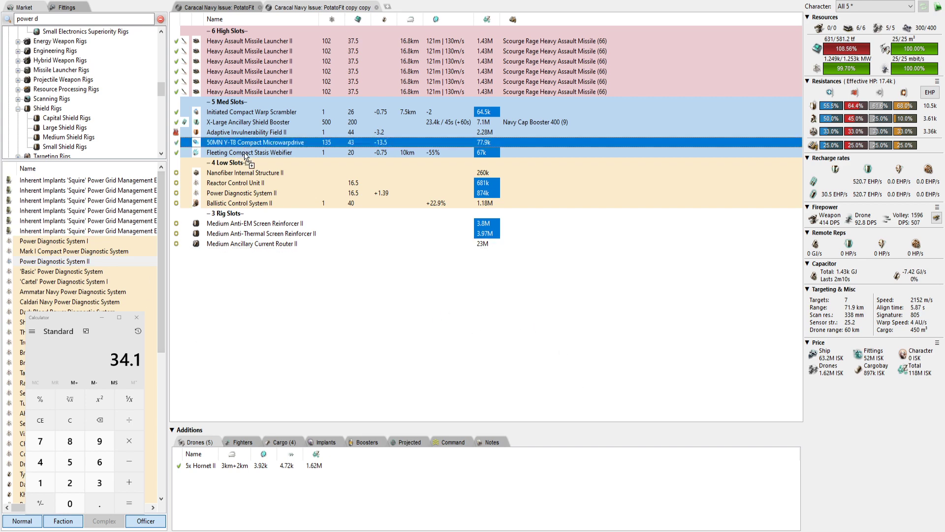
{"action": "left_click_drag", "start_coordinate": [246, 155], "coordinate": [246, 155]}
Step: Move the shield booster above the scrambler and replace the Anti-Thermal rig with a Medium Processor Overclocking Unit I
{"action": "mouse_move", "coordinate": [224, 123]}
{"action": "left_mouse_down"}
{"action": "mouse_move", "coordinate": [224, 112]}
{"action": "mouse_move", "coordinate": [237, 134]}
{"action": "left_mouse_up"}
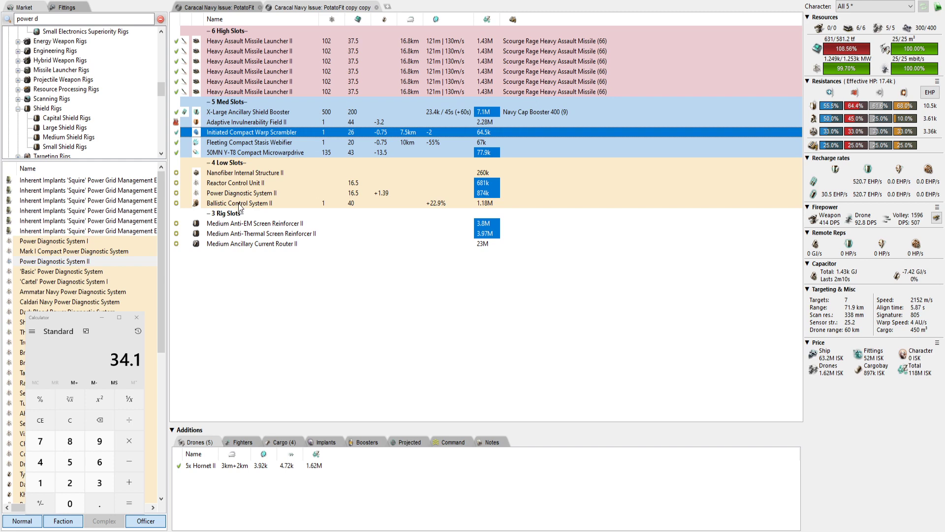
{"action": "double_click", "coordinate": [253, 233]}
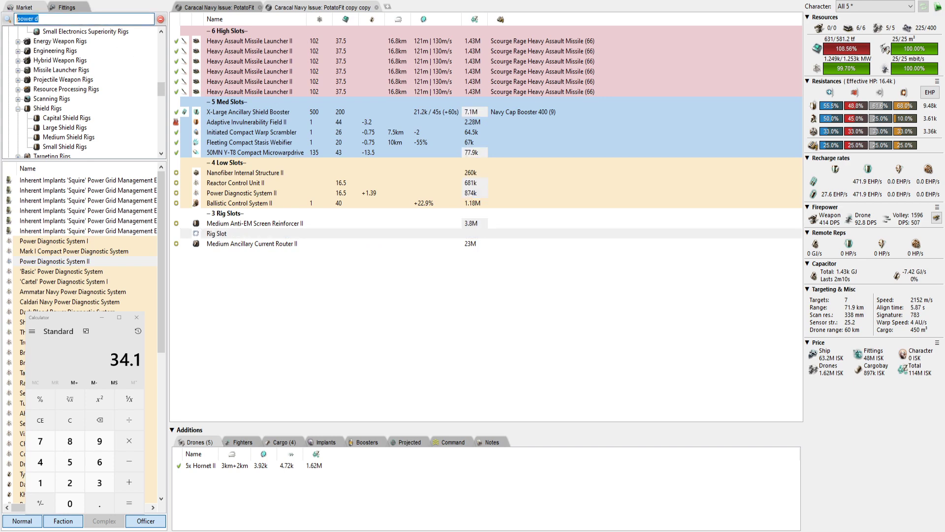
{"action": "type", "text": "overc"}
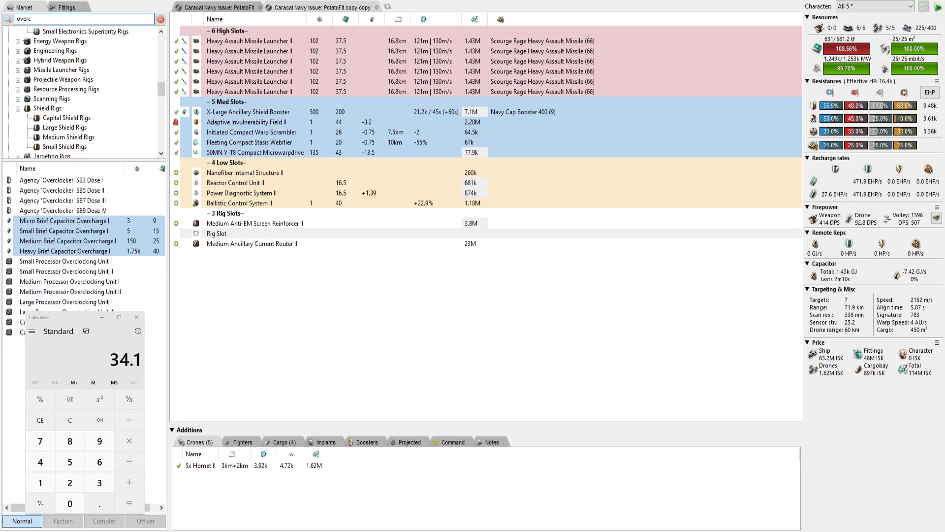
{"action": "double_click", "coordinate": [73, 282]}
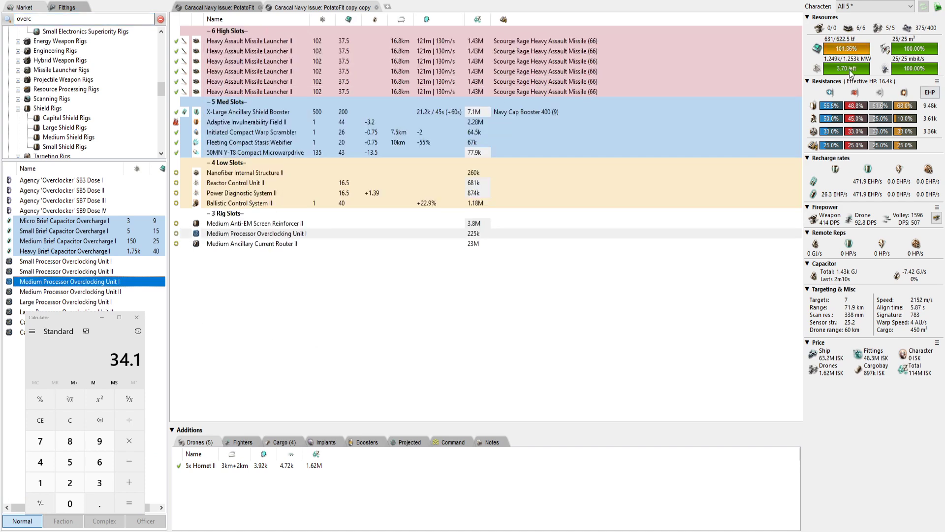
Step: Swap Ballistic Control System II to the Crosslink Compact variant and fit an Agency 'Hardshell' TB5 Dose II booster
{"action": "left_click", "coordinate": [285, 202]}
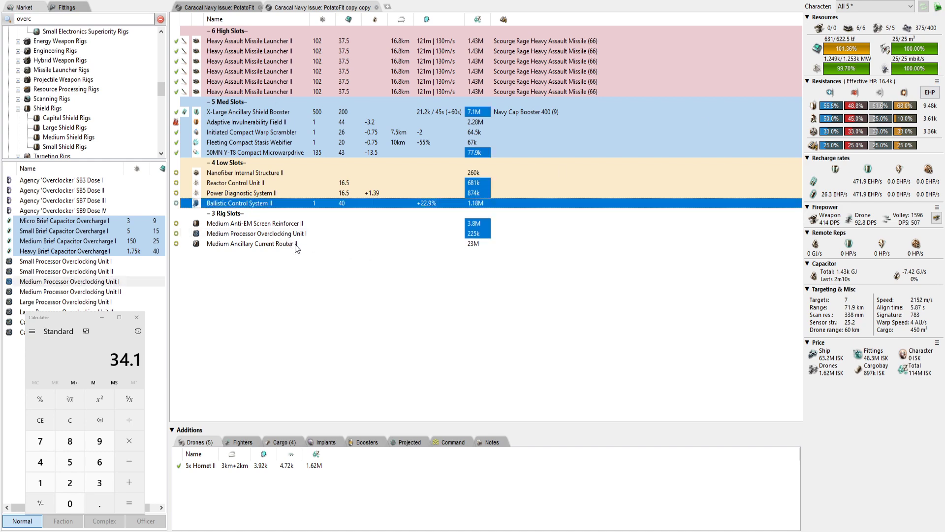
{"action": "scroll", "coordinate": [421, 267], "scroll_direction": "down", "scroll_amount": 1}
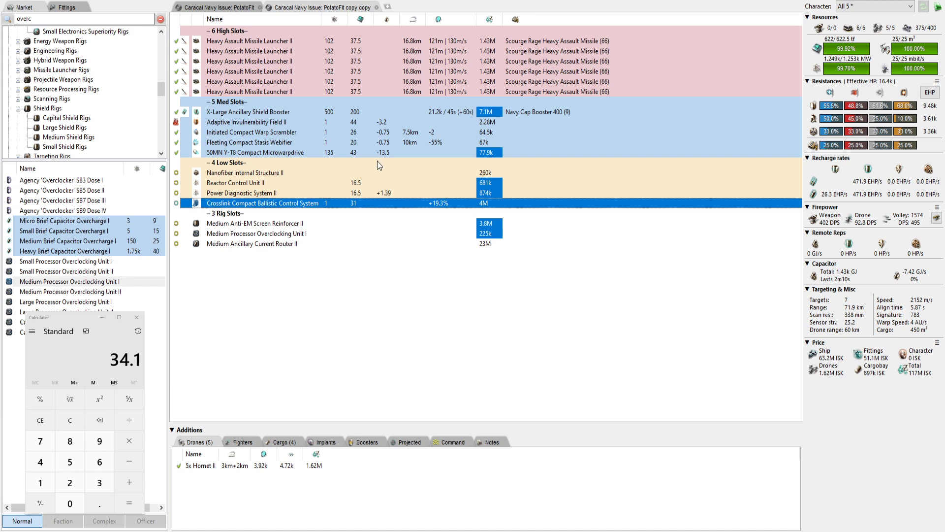
{"action": "double_click", "coordinate": [44, 16]}
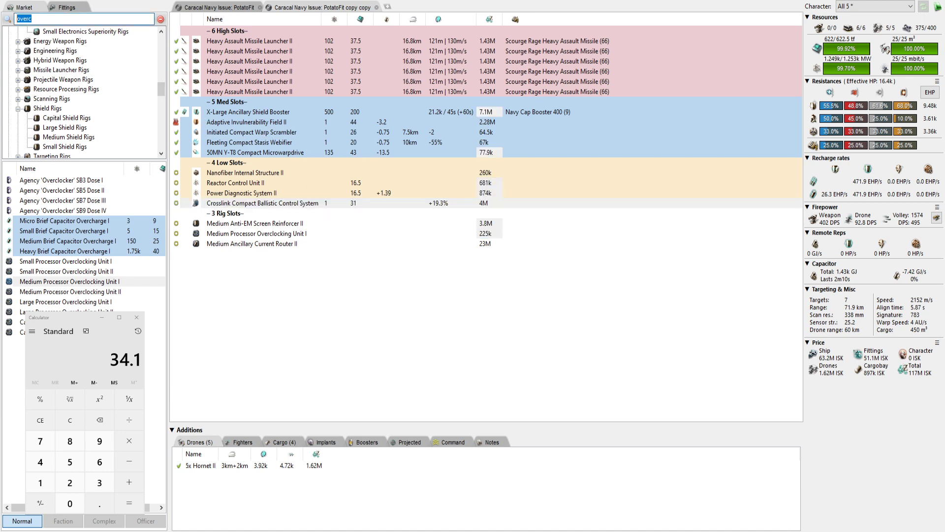
{"action": "type", "text": "hards"}
{"action": "double_click", "coordinate": [42, 191]}
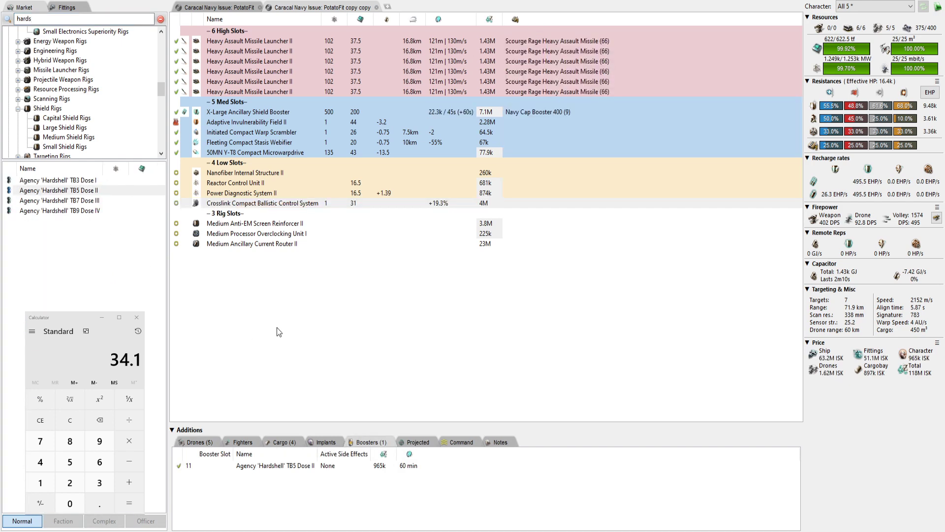
Step: Overheat the X-Large Ancillary Shield Booster and total 24.5 + 16.4 in the calculator
{"action": "left_click", "coordinate": [176, 112]}
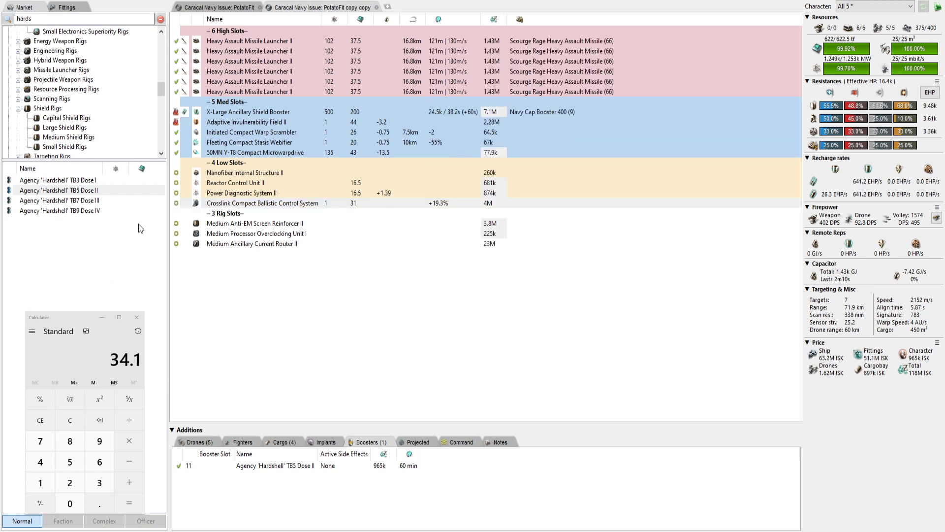
{"action": "left_click", "coordinate": [88, 370]}
{"action": "key", "text": "Escape"}
{"action": "type", "text": "24.5"}
{"action": "key", "text": "plus"}
{"action": "type", "text": "16.4"}
{"action": "key", "text": "Return"}
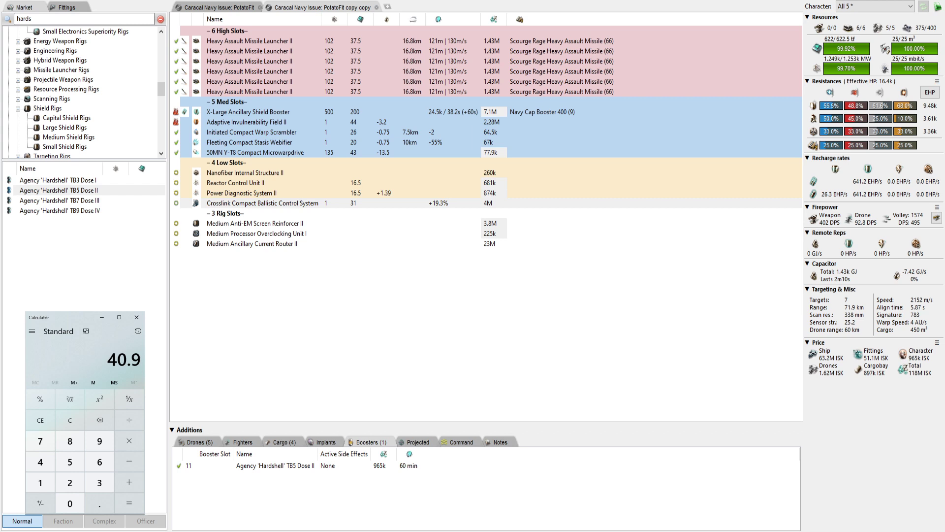
Step: Select both rigs, Power Diagnostic System II and Reactor Control Unit II, then only the shield booster
{"action": "left_click", "coordinate": [264, 244]}
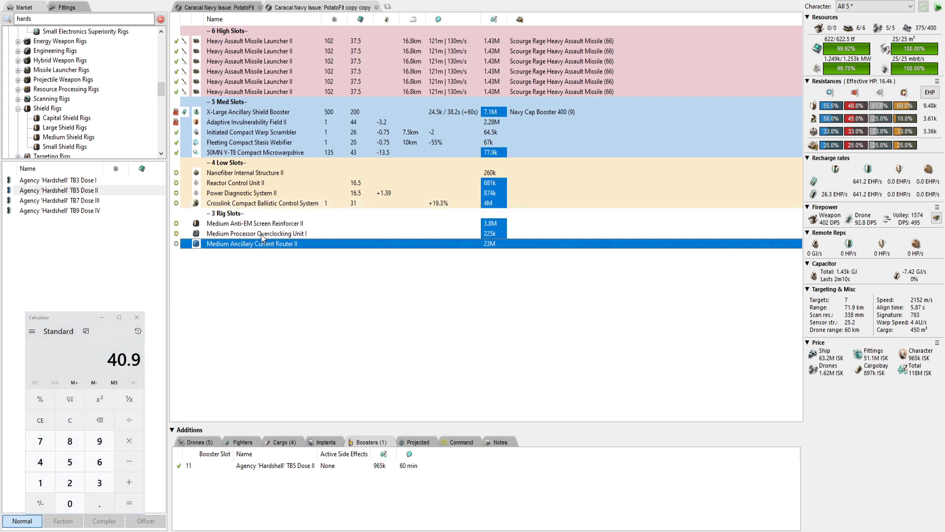
{"action": "left_click", "coordinate": [261, 234], "text": "shift"}
{"action": "left_click", "coordinate": [233, 193], "text": "ctrl"}
{"action": "left_click", "coordinate": [238, 185], "text": "ctrl"}
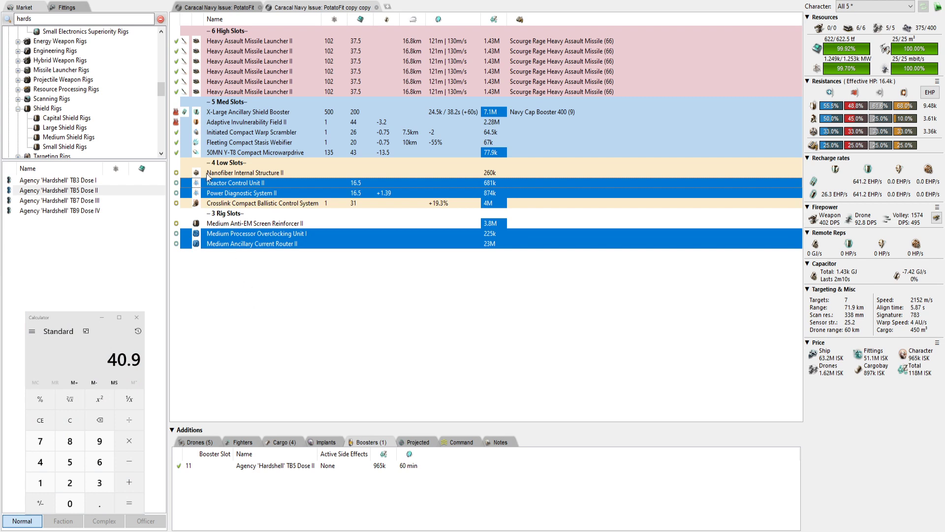
{"action": "left_click", "coordinate": [256, 113]}
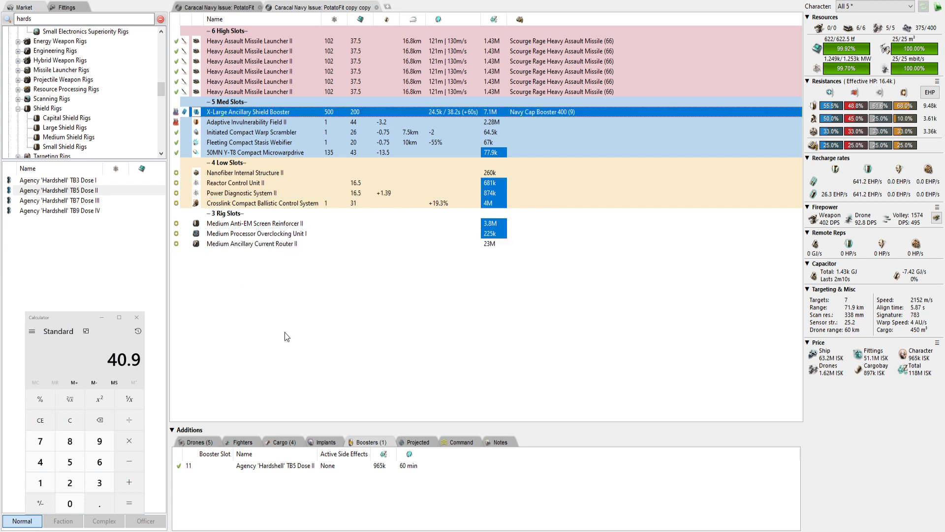
Step: Load the PotatoFit copy fit and compare it against the original PotatoFit tab
{"action": "left_click", "coordinate": [67, 8]}
{"action": "left_click", "coordinate": [77, 102]}
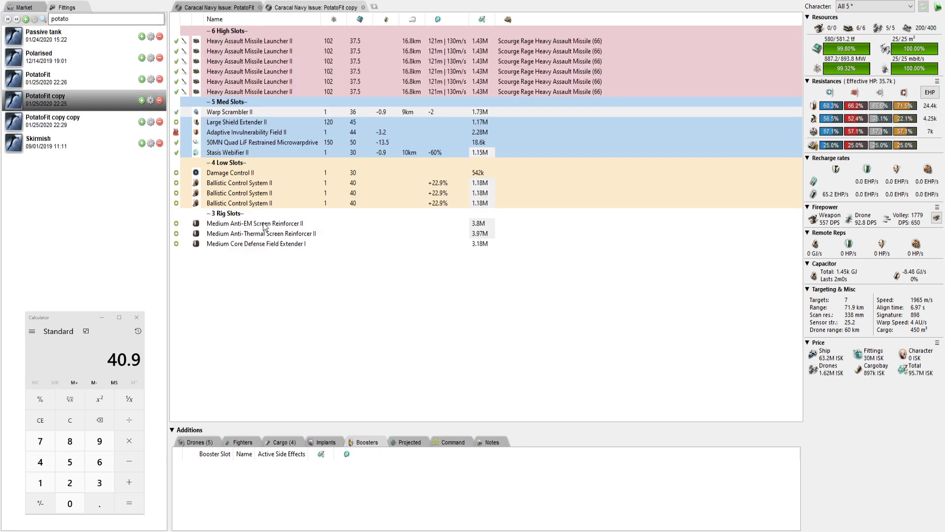
{"action": "left_click", "coordinate": [217, 122]}
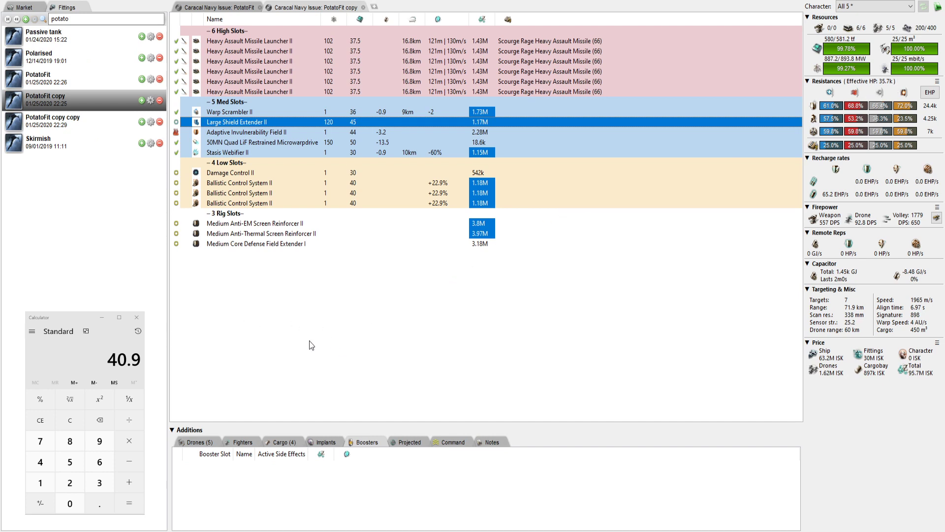
{"action": "left_click", "coordinate": [228, 8]}
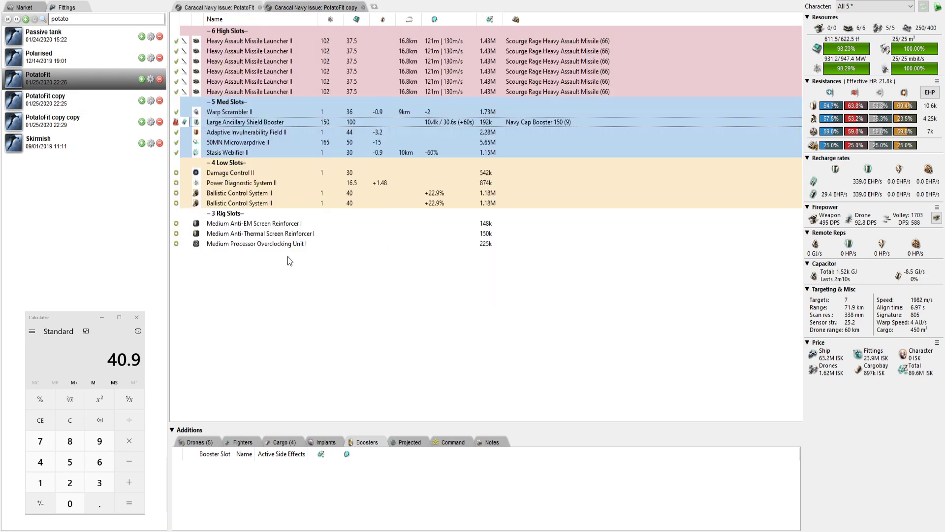
{"action": "left_click", "coordinate": [329, 8]}
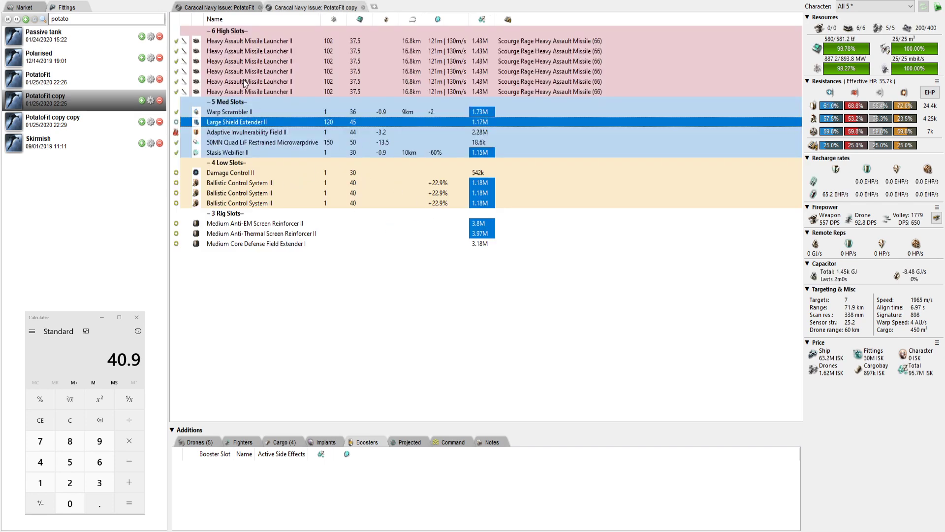
{"action": "left_click", "coordinate": [219, 8]}
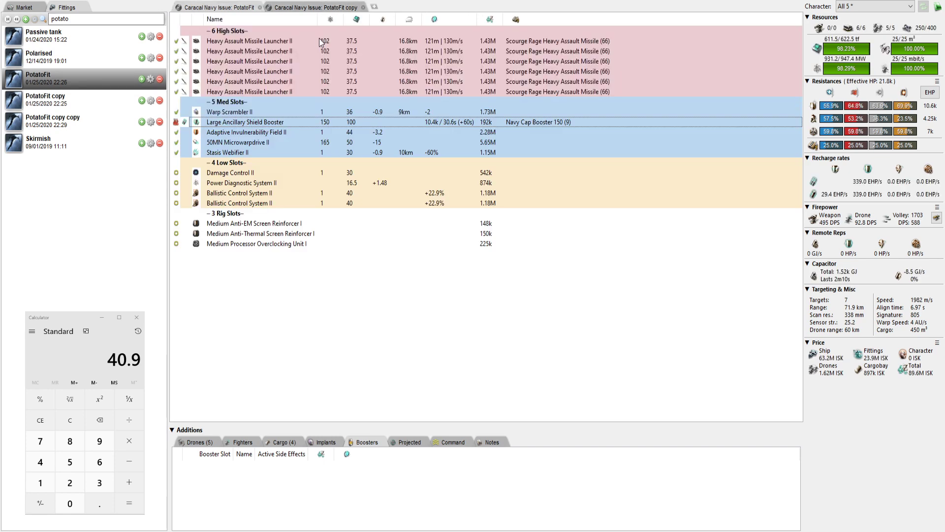
{"action": "left_click", "coordinate": [319, 8]}
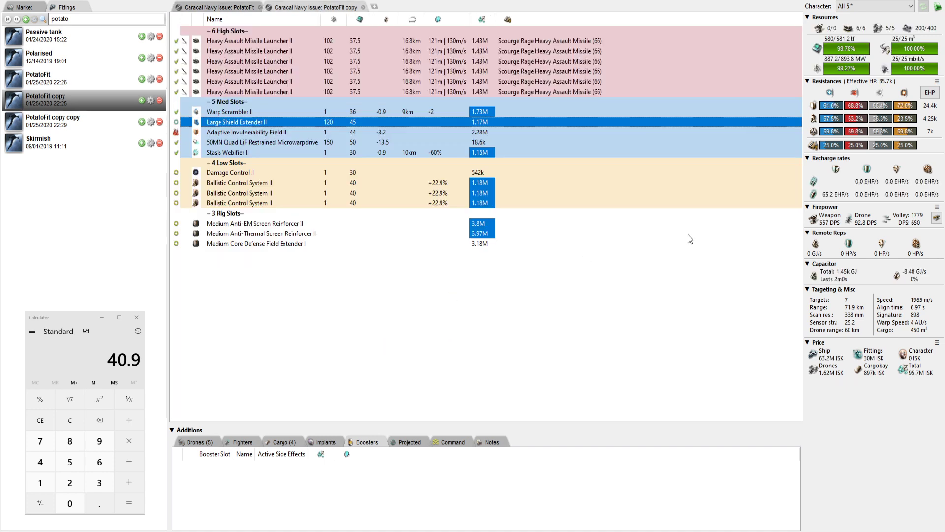
Step: Overheat all six Heavy Assault Missile Launchers and show the fit's drones
{"action": "left_click", "coordinate": [264, 92]}
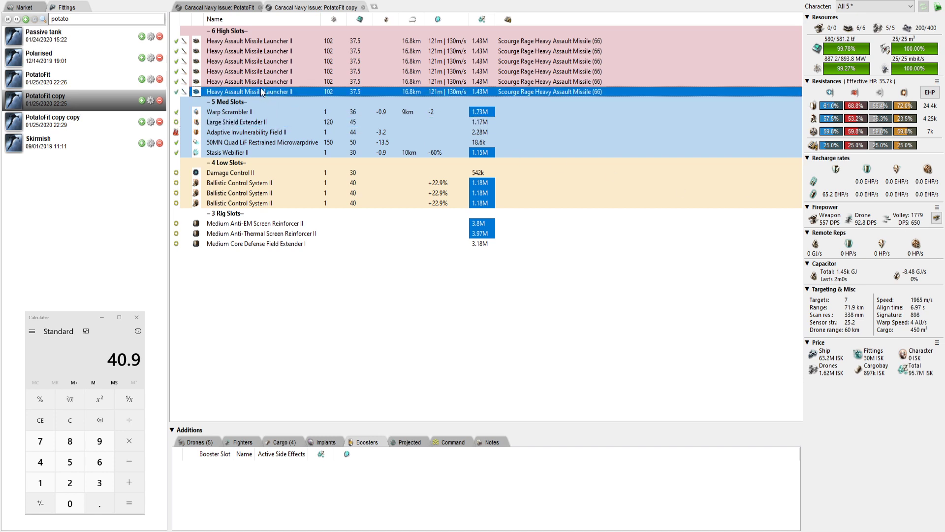
{"action": "left_click", "coordinate": [259, 44], "text": "shift"}
{"action": "right_click", "coordinate": [176, 61]}
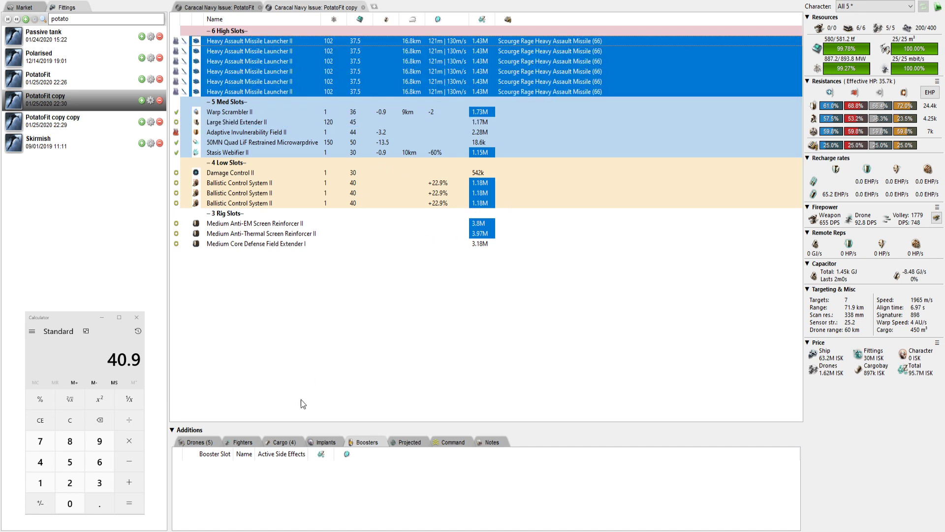
{"action": "left_click", "coordinate": [194, 442]}
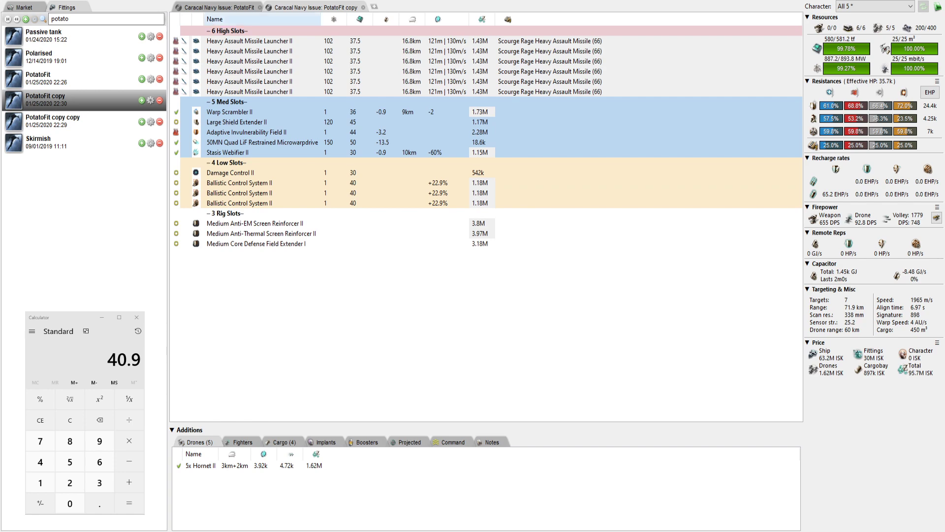
{"action": "key", "text": "Return"}
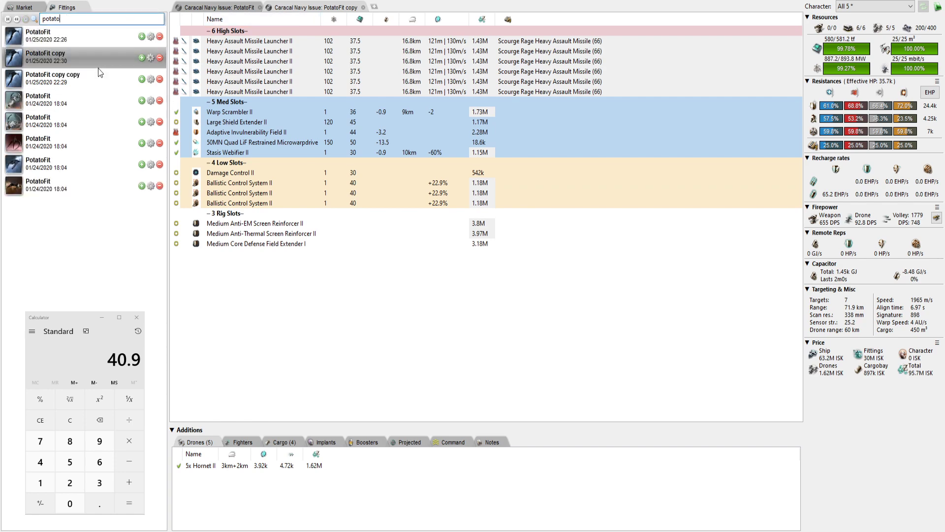
{"action": "left_click", "coordinate": [67, 104]}
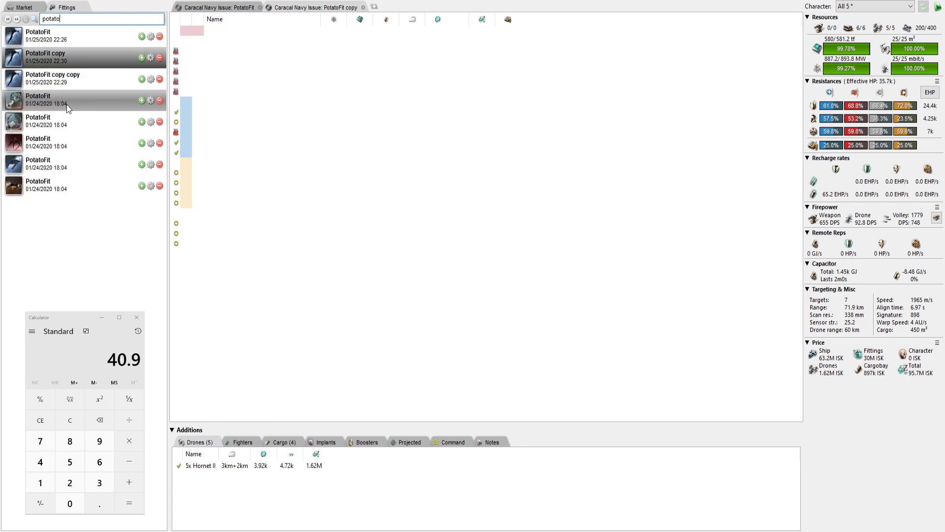
{"action": "left_click", "coordinate": [260, 7]}
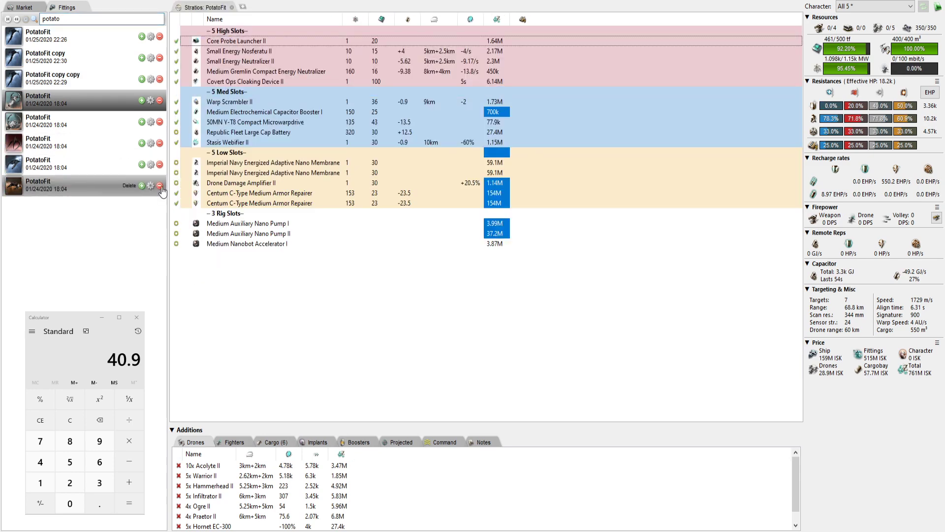
{"action": "scroll", "coordinate": [256, 497], "scroll_direction": "down", "scroll_amount": 1}
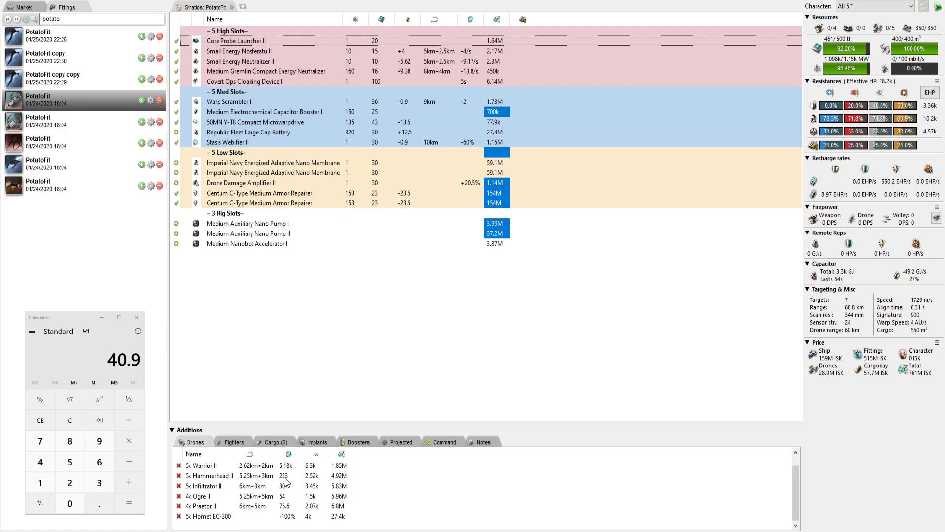
{"action": "left_click", "coordinate": [178, 496]}
{"action": "scroll", "coordinate": [275, 475], "scroll_direction": "up", "scroll_amount": 1}
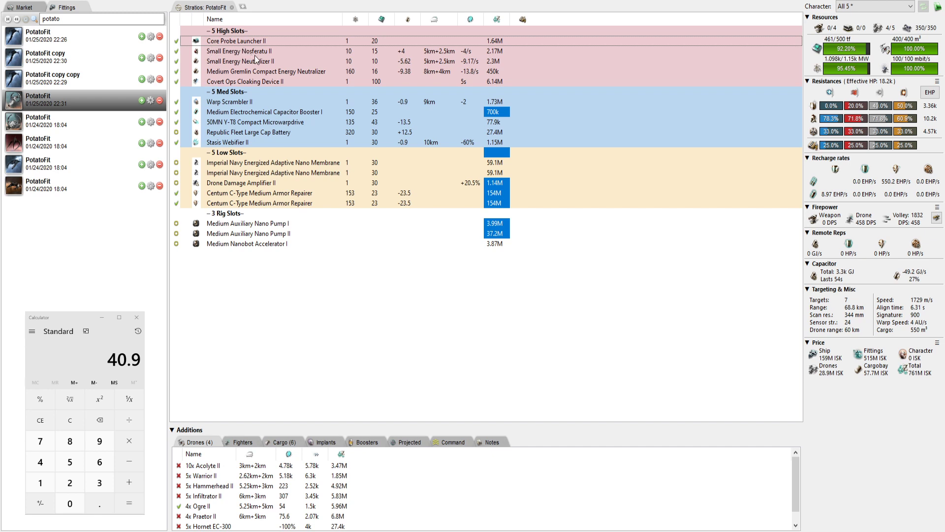
{"action": "left_click", "coordinate": [274, 61]}
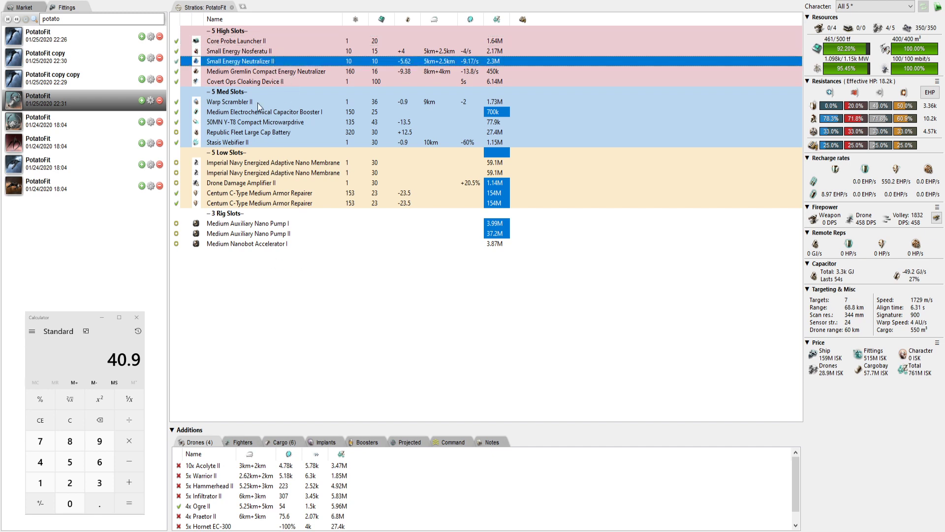
{"action": "left_click", "coordinate": [255, 43]}
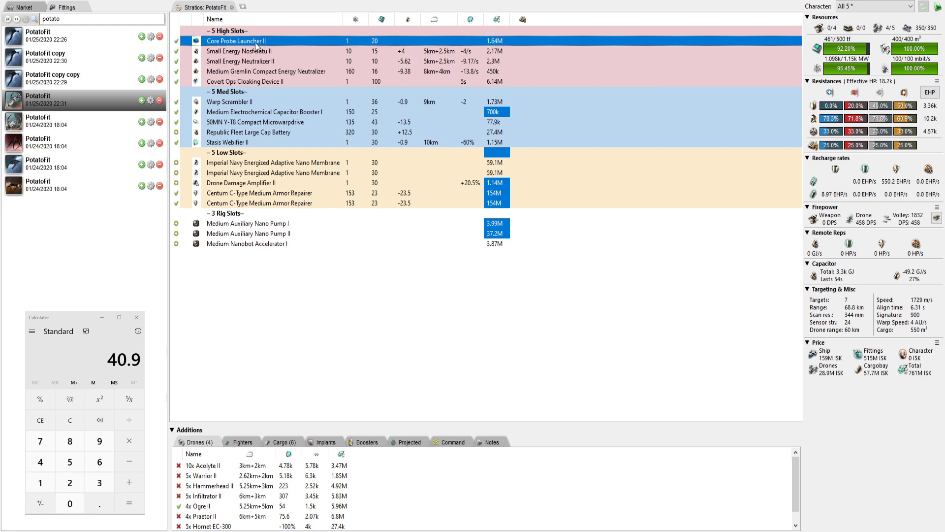
{"action": "left_click", "coordinate": [254, 292]}
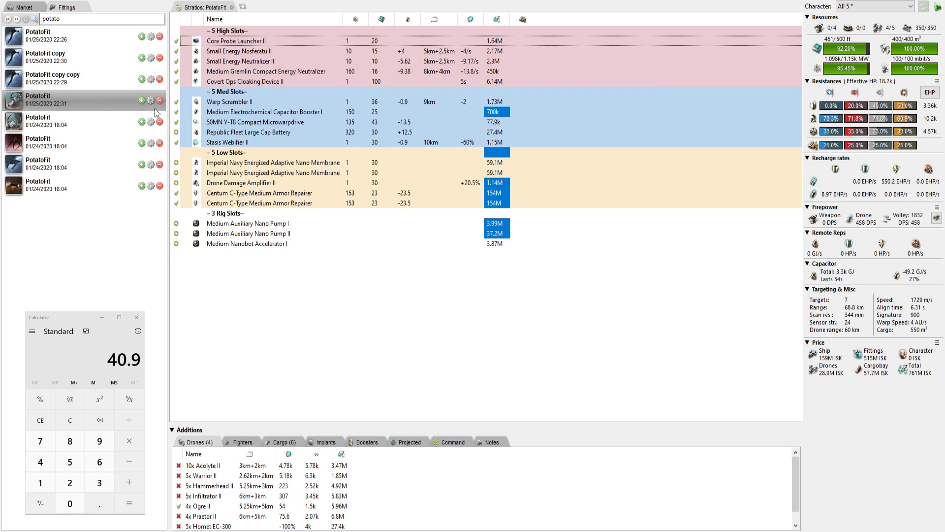
Step: Copy PotatoFit and open the original in a new tab placed before the copy
{"action": "left_click", "coordinate": [141, 102]}
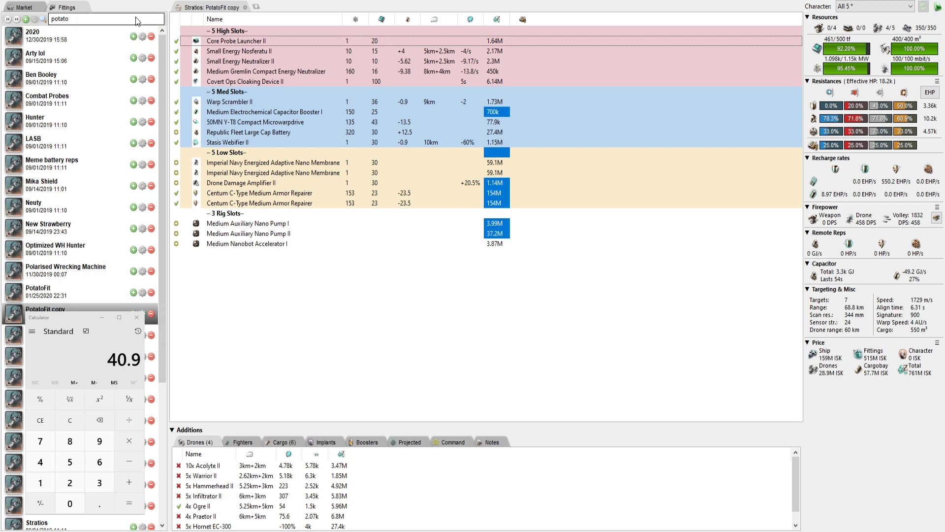
{"action": "left_click", "coordinate": [256, 7]}
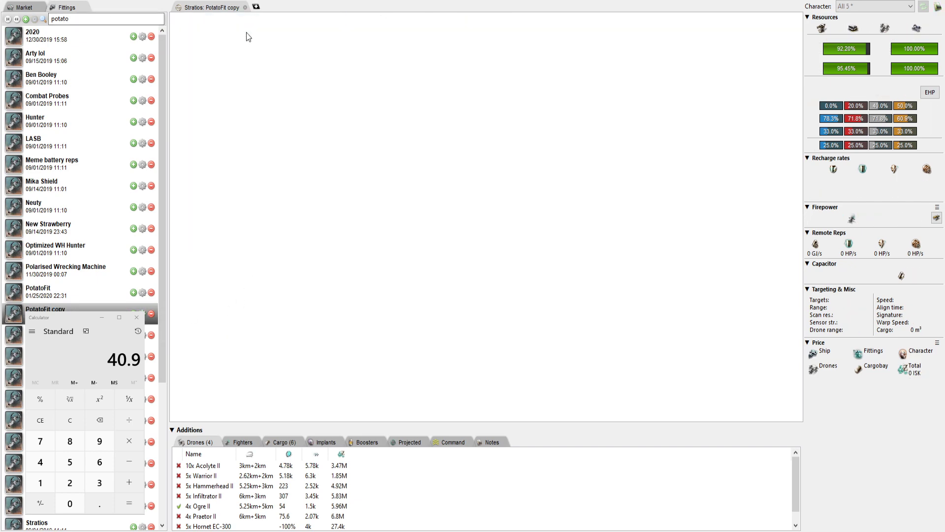
{"action": "left_click", "coordinate": [53, 300]}
{"action": "left_click_drag", "start_coordinate": [209, 7], "coordinate": [286, 10]}
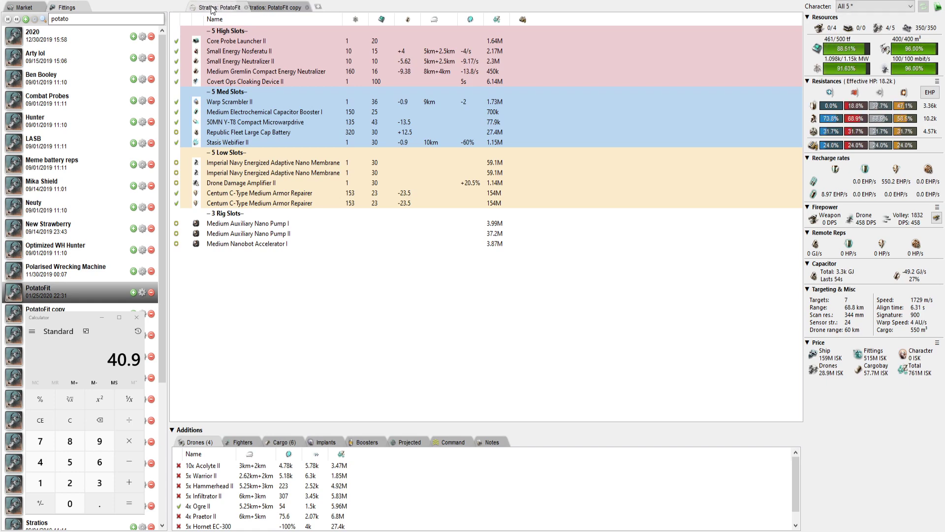
{"action": "left_click", "coordinate": [285, 10]}
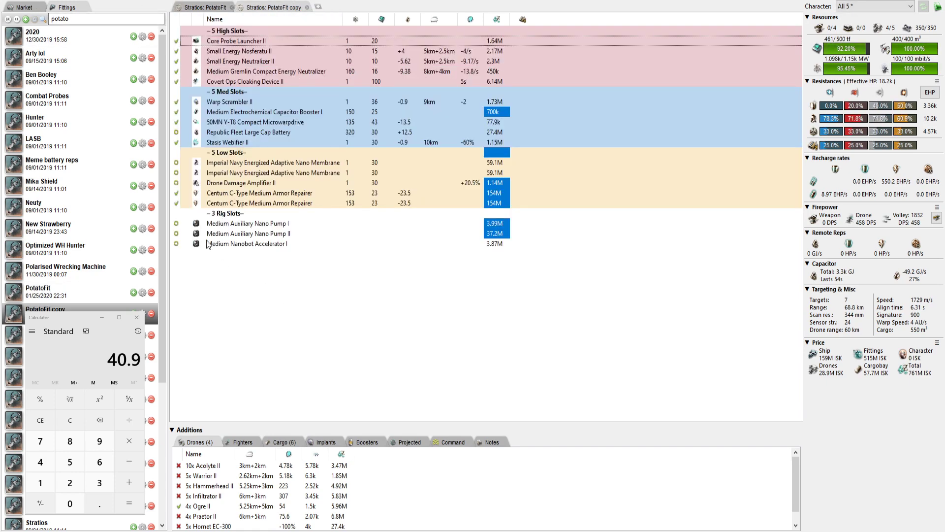
Step: Load Navy Cap Booster 800, set the microwarpdrive inactive, and move a Centum repairer to the first low slot
{"action": "left_click", "coordinate": [252, 114]}
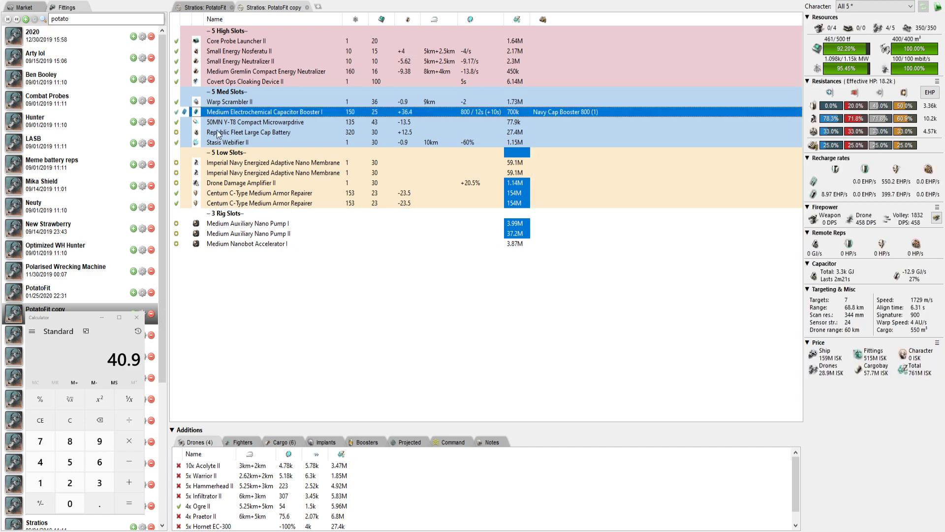
{"action": "left_click", "coordinate": [176, 125]}
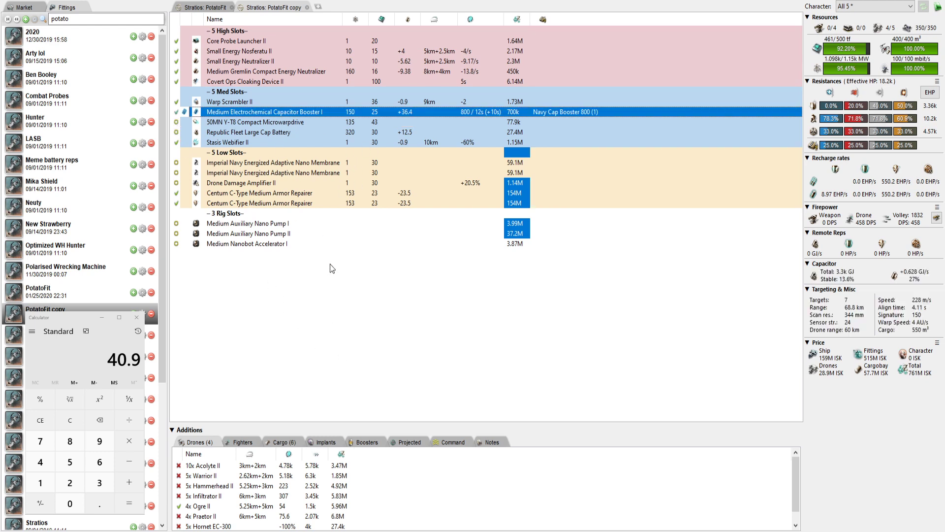
{"action": "left_click", "coordinate": [250, 195]}
{"action": "left_click_drag", "start_coordinate": [250, 196], "coordinate": [266, 164]}
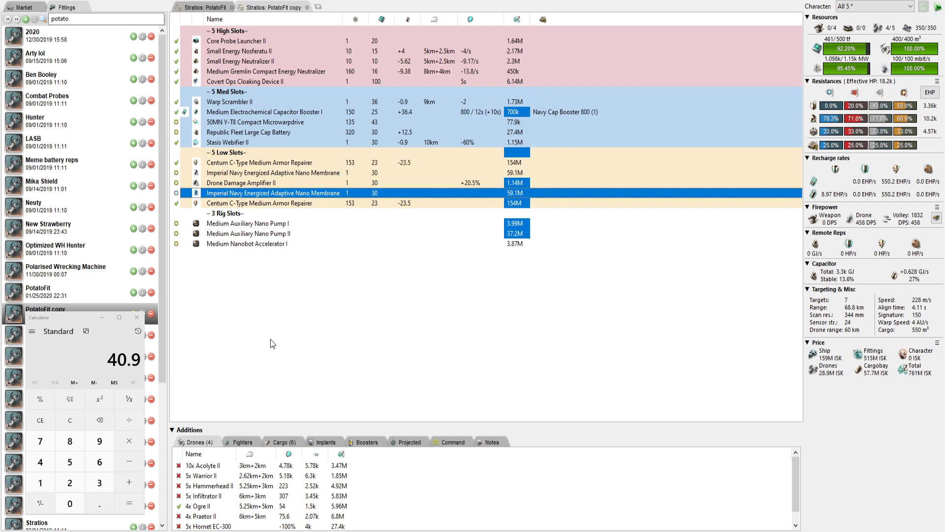
{"action": "left_click", "coordinate": [267, 318]}
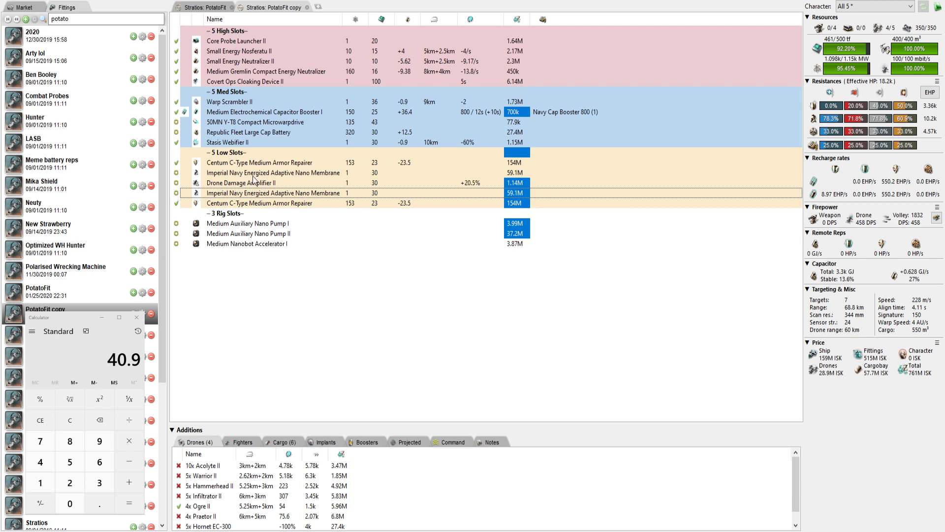
{"action": "left_click", "coordinate": [257, 204]}
{"action": "left_click", "coordinate": [269, 162]}
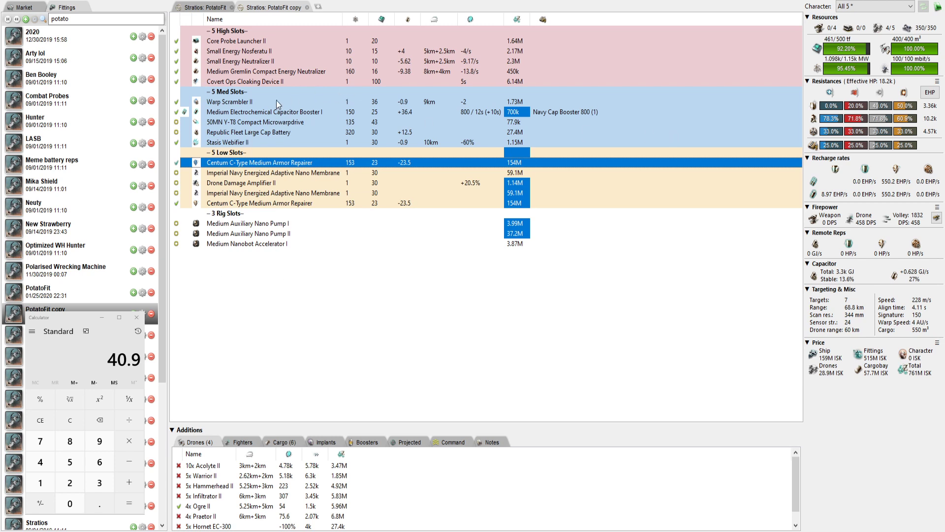
Step: Swap the MWD to 50MN Quad LiF Restrained and the Gremlin neutralizer to Medium Energy Neutralizer II
{"action": "left_click", "coordinate": [258, 123]}
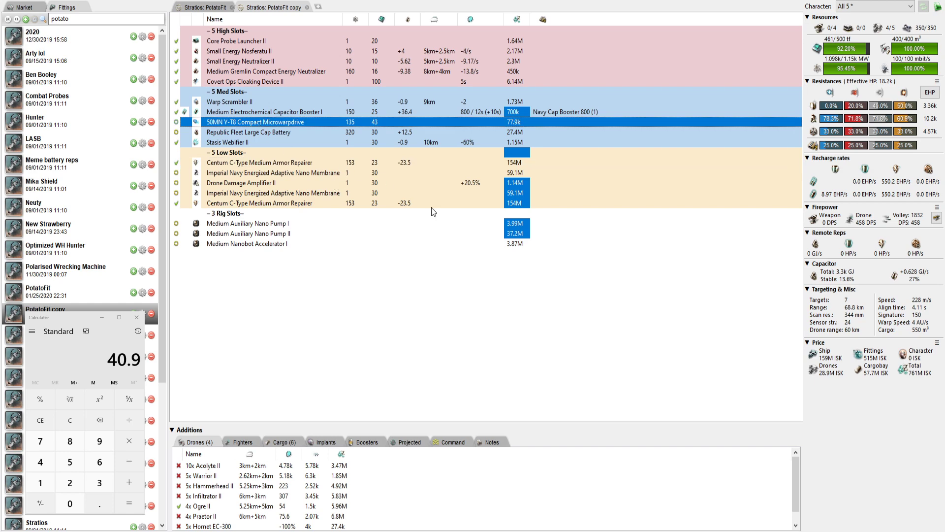
{"action": "scroll", "coordinate": [442, 196], "scroll_direction": "down", "scroll_amount": 1}
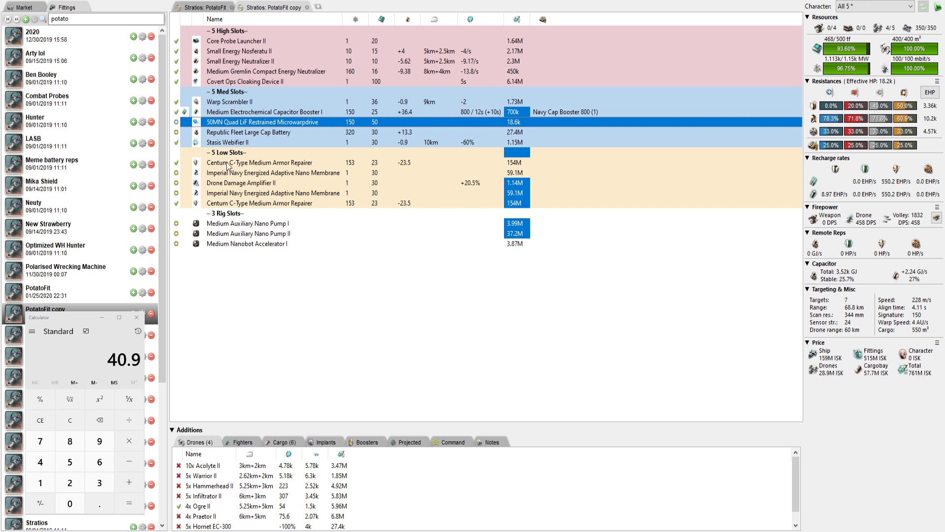
{"action": "left_click", "coordinate": [214, 134]}
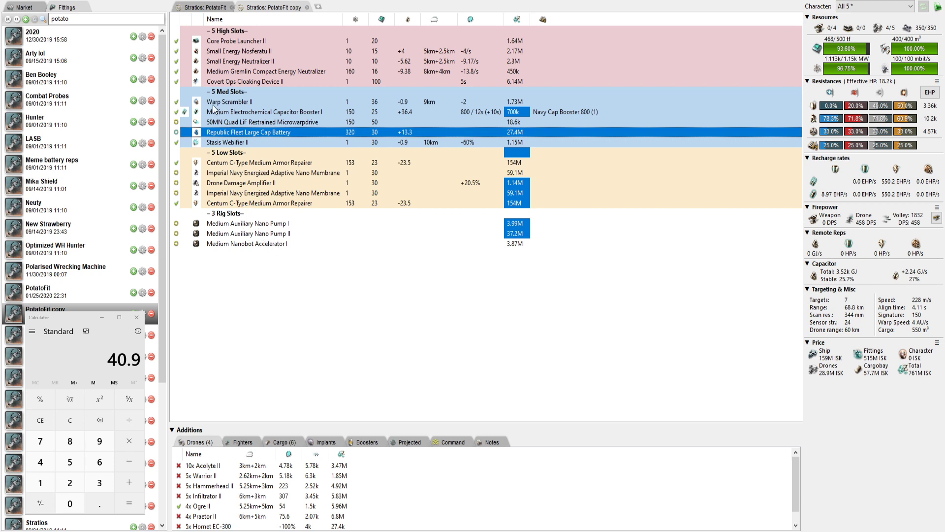
{"action": "left_click", "coordinate": [278, 72]}
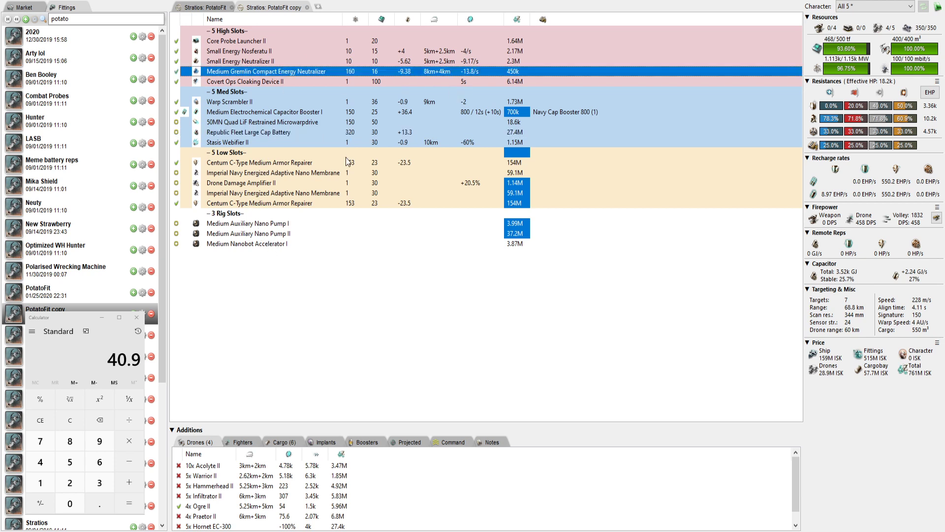
{"action": "scroll", "coordinate": [456, 170], "scroll_direction": "up", "scroll_amount": 1}
{"action": "key", "text": "ctrl+z"}
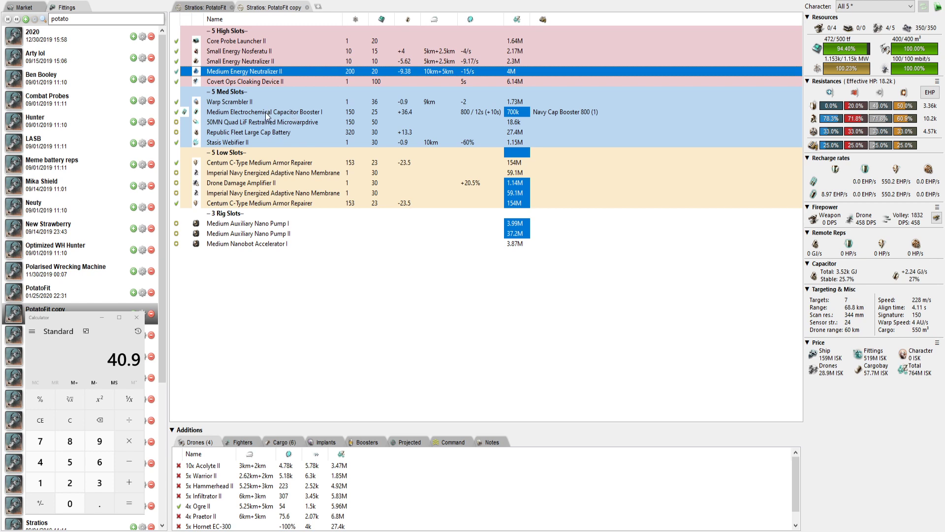
Step: Try the True Sansha variant on the lower armor repairer, then revert it to Centum C-Type
{"action": "left_click", "coordinate": [242, 203]}
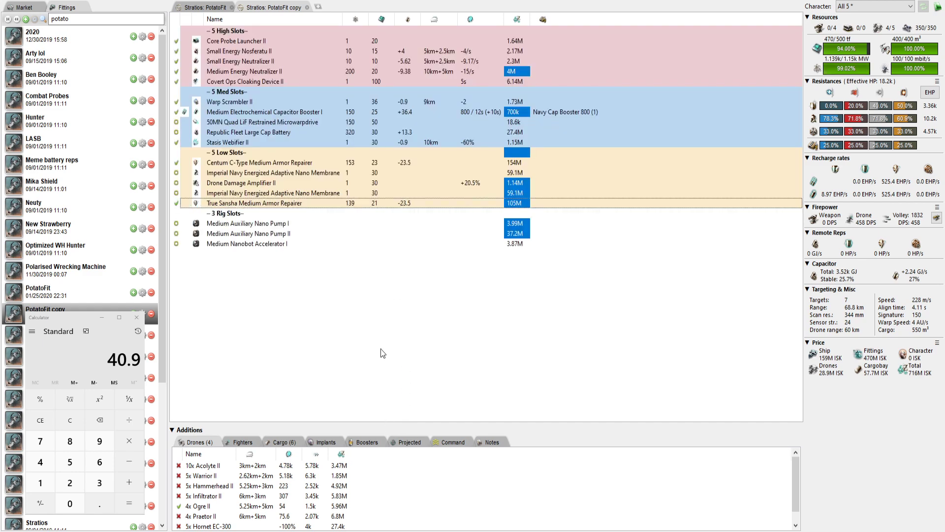
{"action": "left_click", "coordinate": [235, 204]}
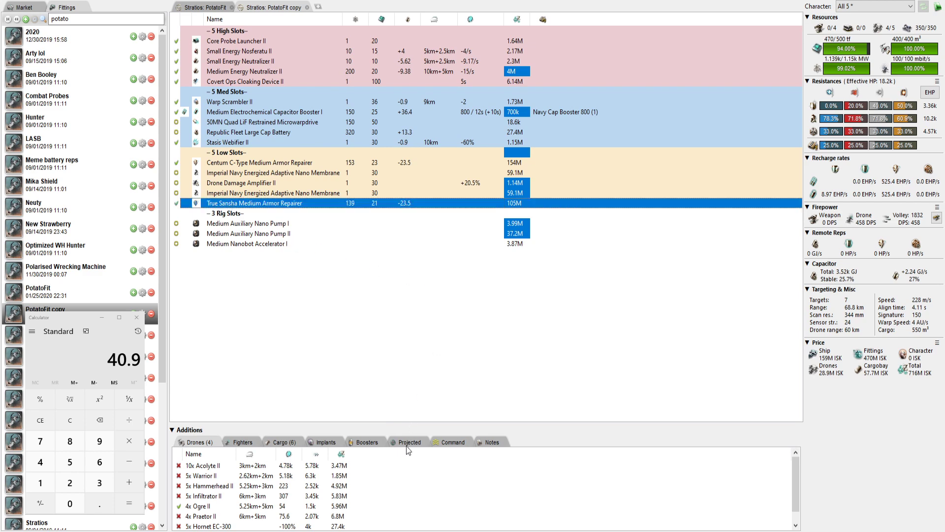
{"action": "key", "text": "ctrl+v"}
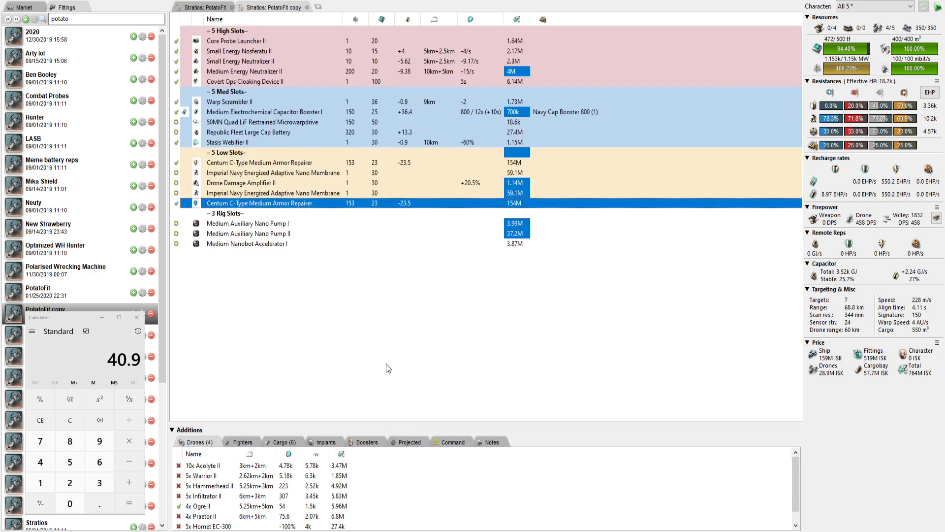
Step: Return the microwarpdrive to the 50MN Y-T8 Compact variant
{"action": "left_click", "coordinate": [234, 126]}
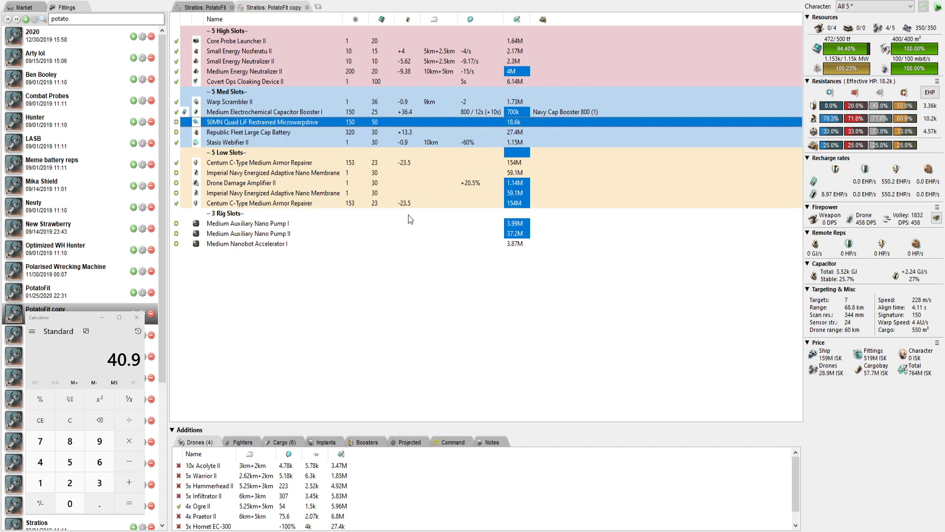
{"action": "scroll", "coordinate": [408, 214], "scroll_direction": "down", "scroll_amount": 1}
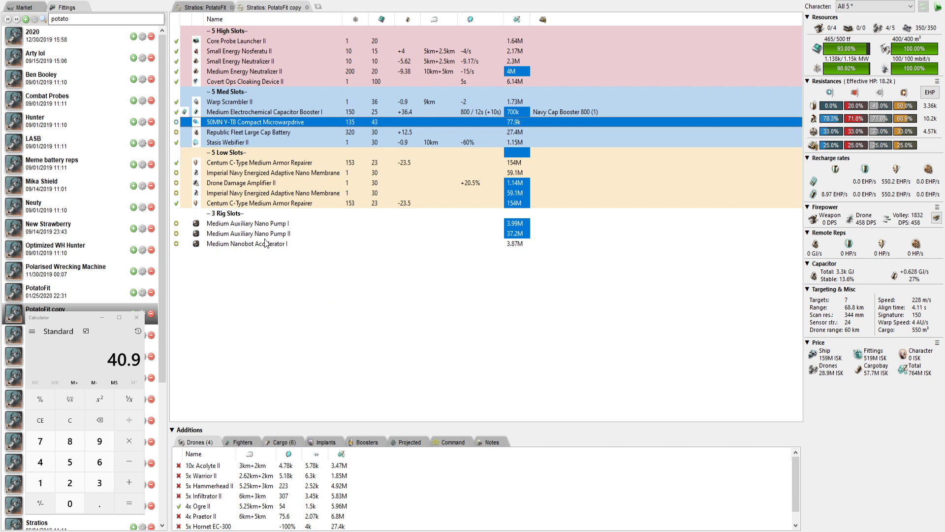
{"action": "left_click", "coordinate": [493, 202]}
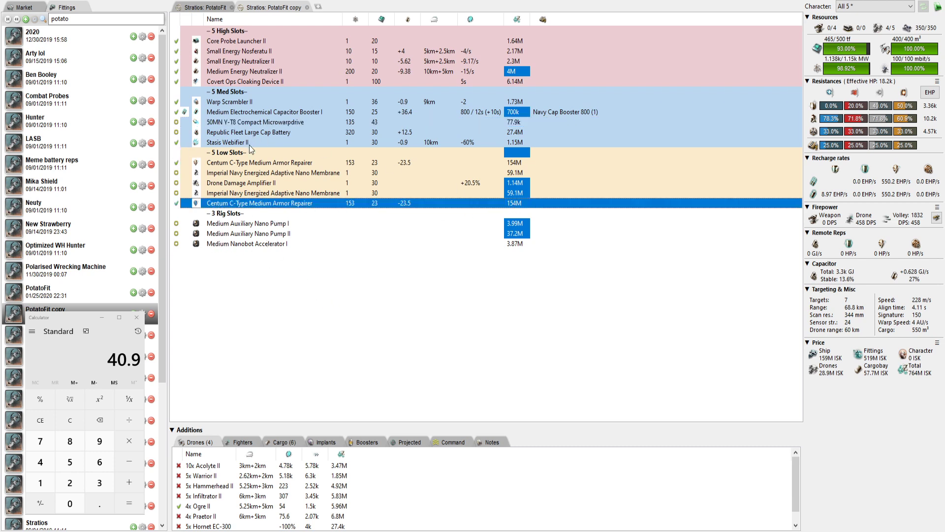
{"action": "left_click", "coordinate": [247, 162]}
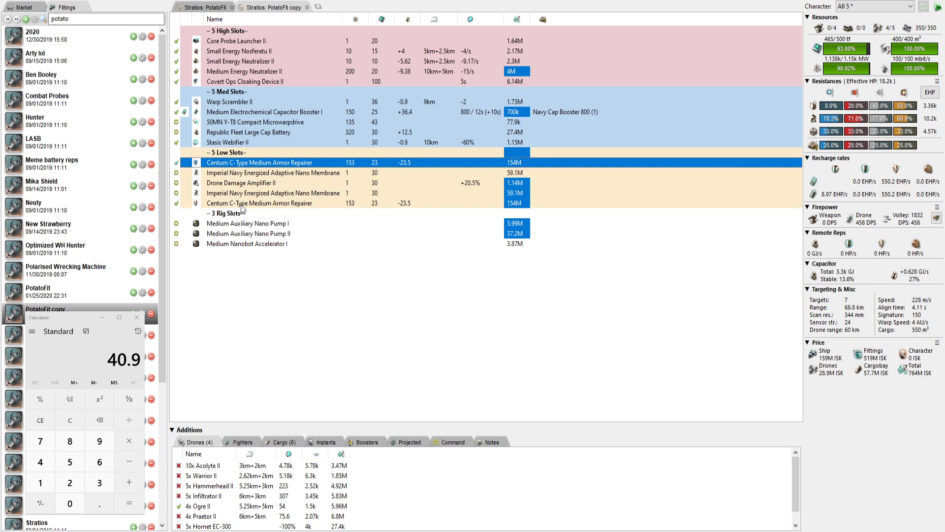
{"action": "left_click", "coordinate": [254, 123]}
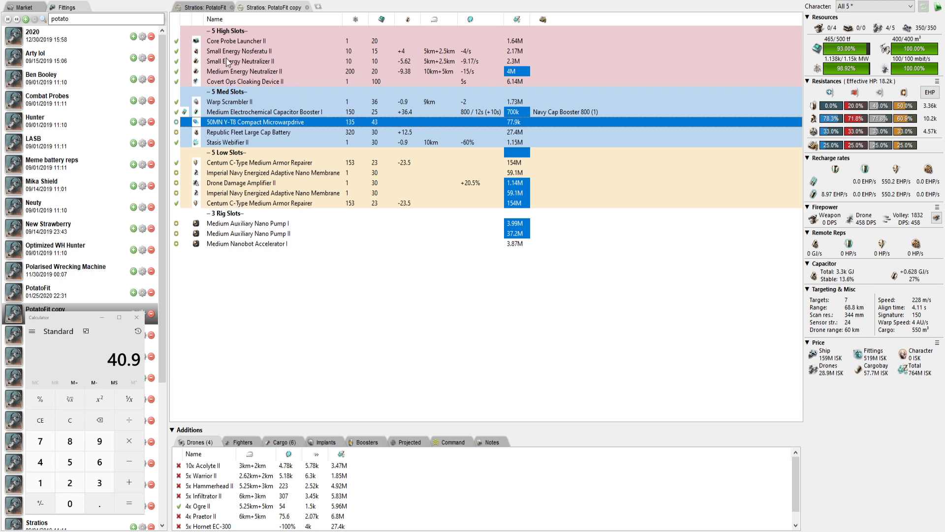
Step: Upgrade Core Probe Launcher II to a Sisters Core Probe Launcher loaded with Sisters Core Scanner Probes
{"action": "left_click", "coordinate": [236, 41]}
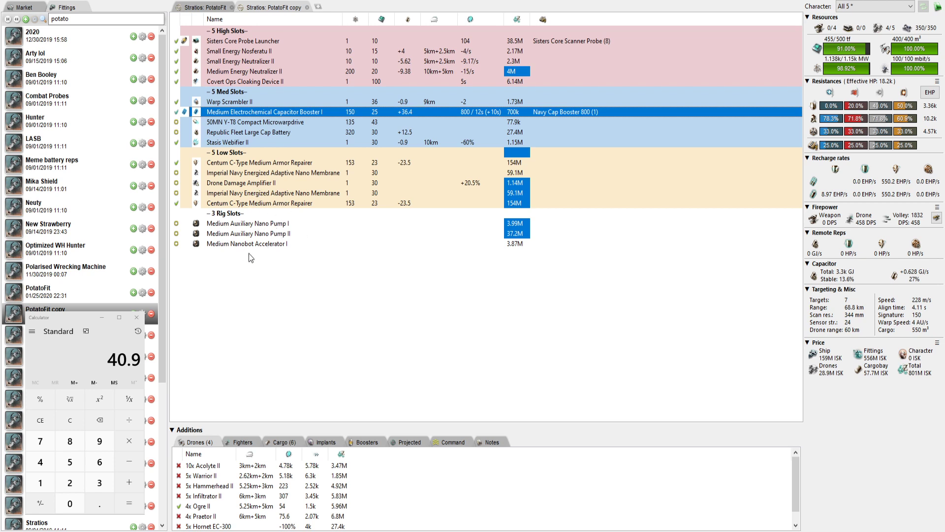
{"action": "left_click", "coordinate": [264, 235]}
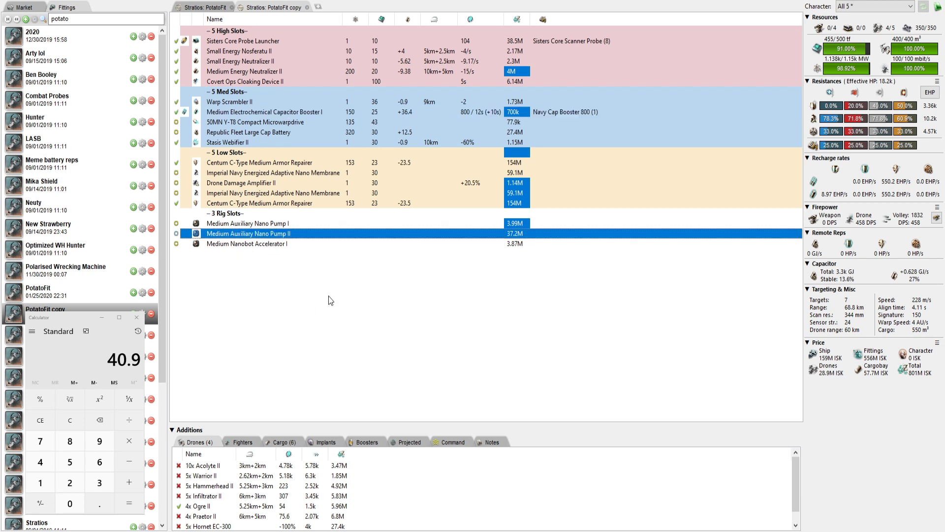
{"action": "left_click", "coordinate": [306, 303]}
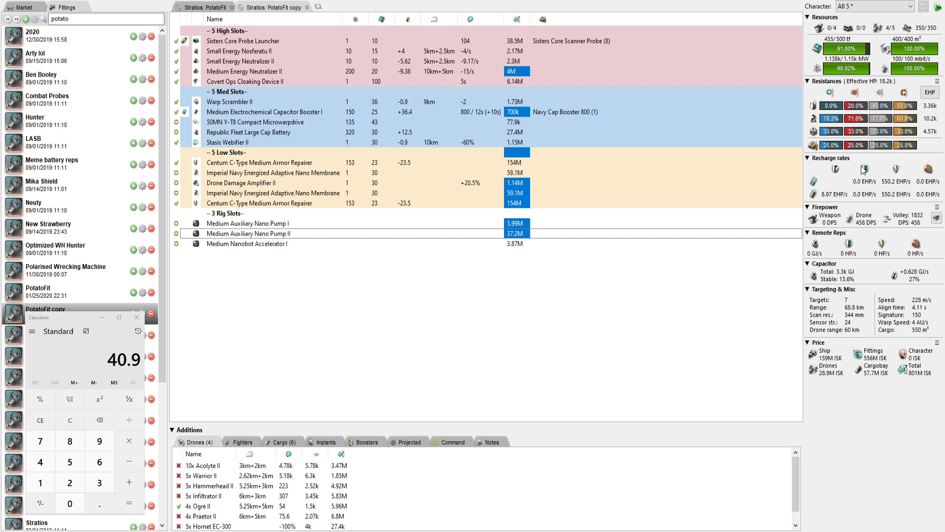
Step: Try a Medium Anti-Explosive Pump I in the Nano Pump I's rig slot, then a copied Nano Pump II
{"action": "left_click", "coordinate": [242, 225]}
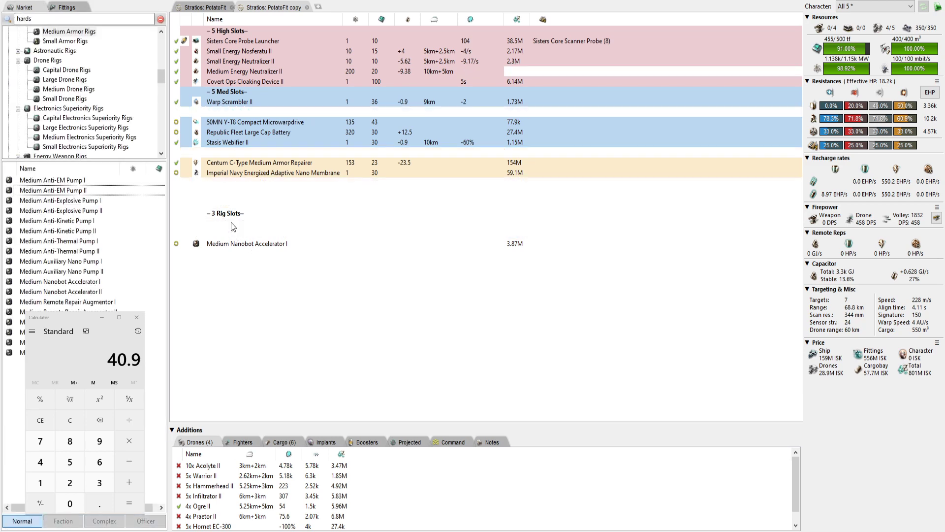
{"action": "key", "text": "Delete"}
{"action": "left_click_drag", "start_coordinate": [84, 200], "coordinate": [279, 279]}
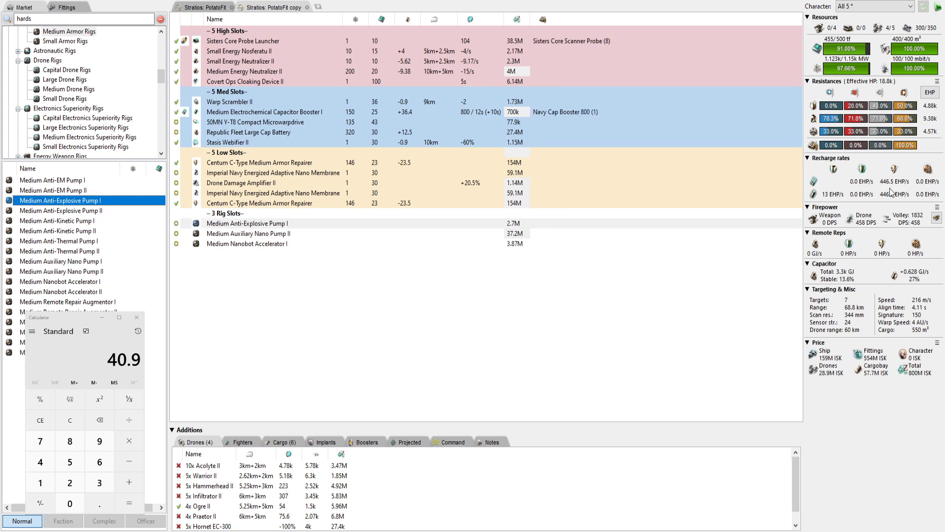
{"action": "left_click", "coordinate": [250, 224]}
{"action": "key", "text": "Delete"}
{"action": "left_click", "coordinate": [264, 233]}
{"action": "left_click_drag", "start_coordinate": [262, 222], "coordinate": [264, 223]}
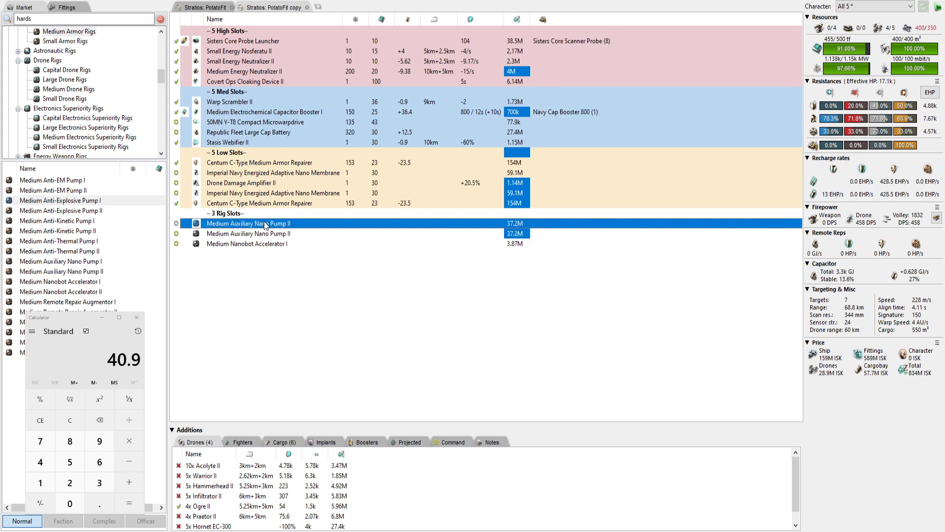
{"action": "scroll", "coordinate": [402, 270], "scroll_direction": "down", "scroll_amount": 1}
Step: Replace the Nano Pump I rig with Medium Anti-Explosive Pump I and upgrade Nanobot Accelerator to II
{"action": "double_click", "coordinate": [253, 223]}
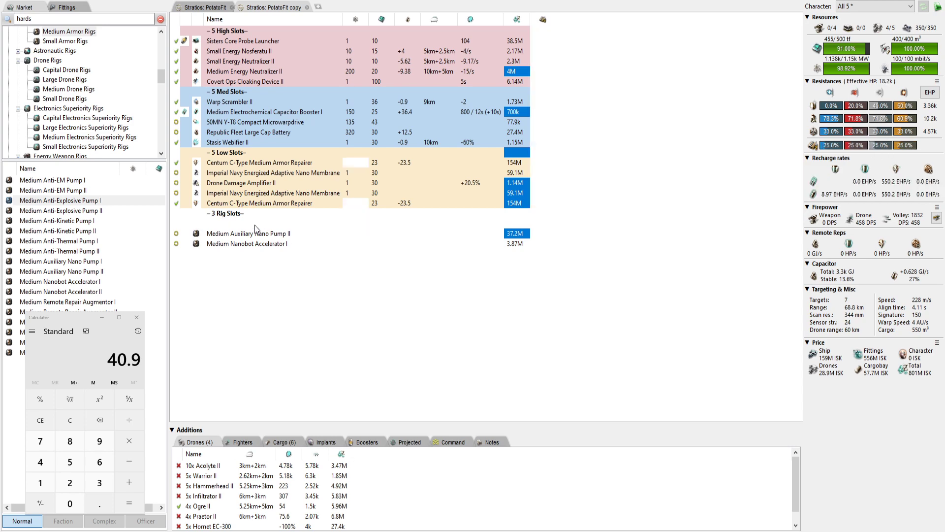
{"action": "double_click", "coordinate": [58, 200]}
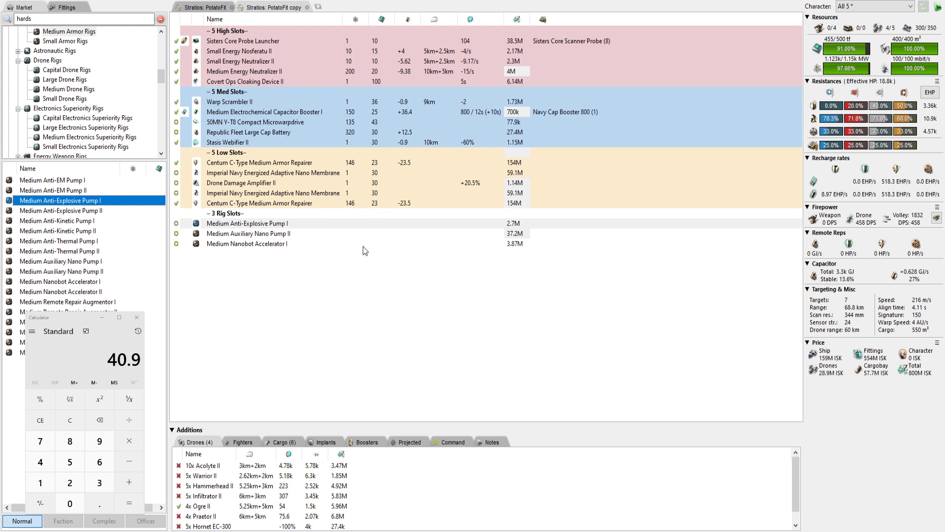
{"action": "left_click", "coordinate": [270, 245]}
{"action": "scroll", "coordinate": [469, 323], "scroll_direction": "down", "scroll_amount": 1, "text": "alt"}
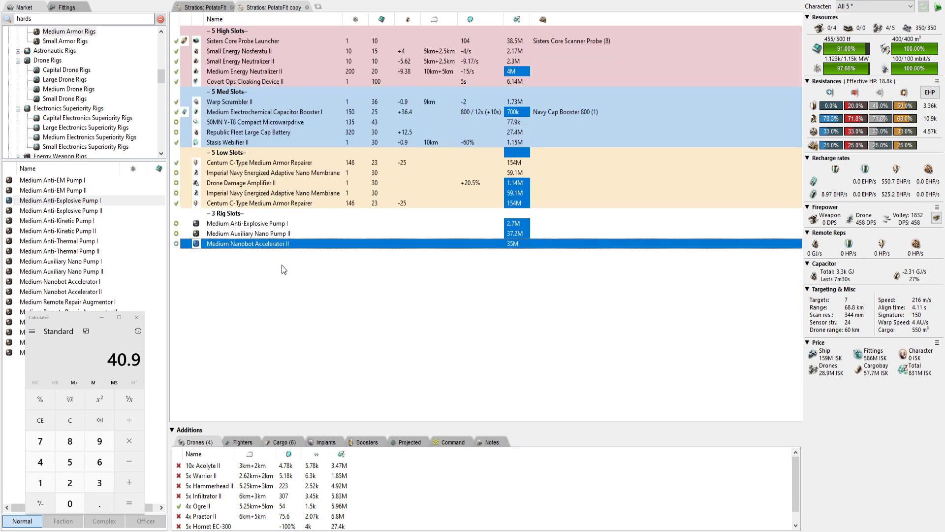
{"action": "left_click", "coordinate": [293, 271]}
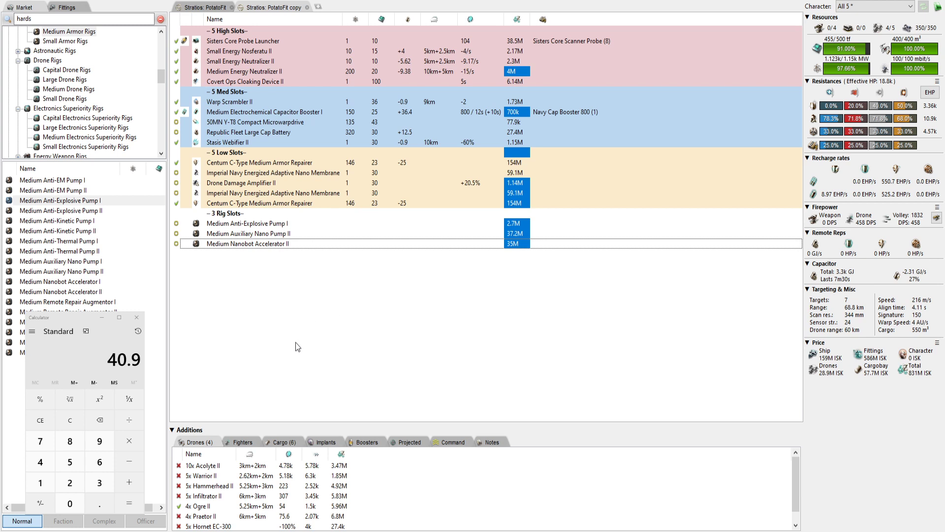
Step: Fit a Standard Exile Booster and an Agency 'Hardshell' TB7 Dose III booster
{"action": "left_click", "coordinate": [25, 18]}
{"action": "double_click", "coordinate": [25, 19]}
{"action": "type", "text": "exi"}
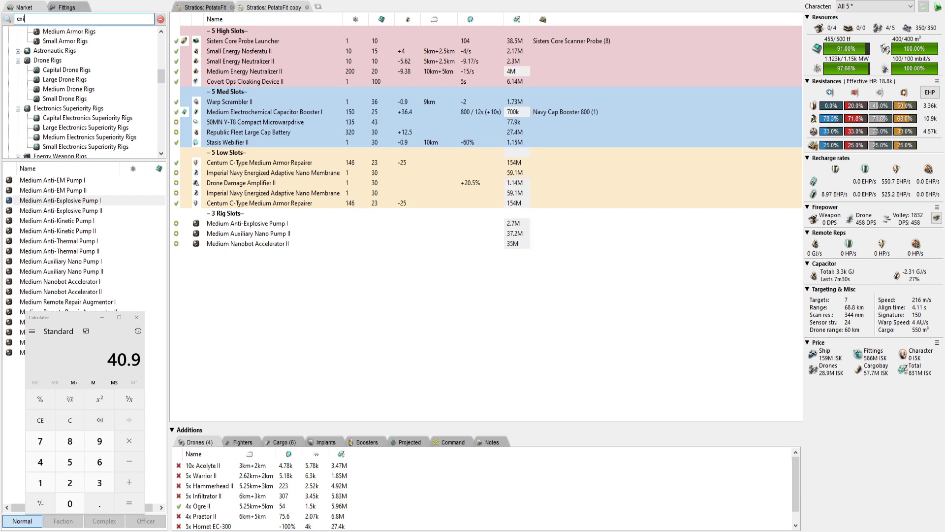
{"action": "double_click", "coordinate": [44, 191]}
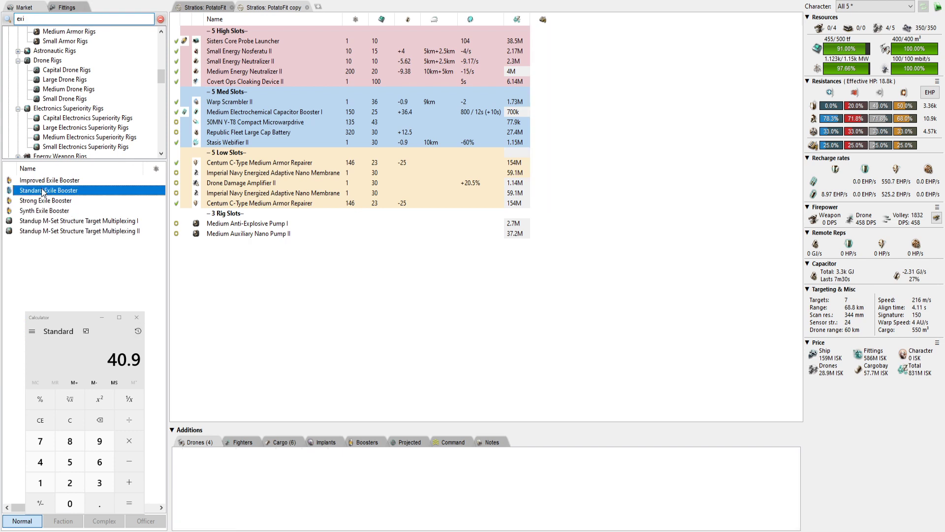
{"action": "type", "text": "hards"}
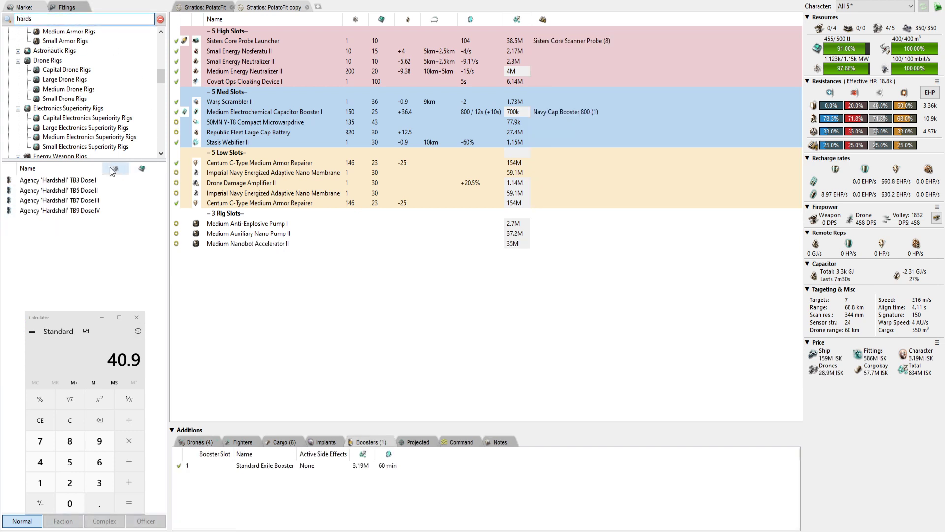
{"action": "double_click", "coordinate": [88, 201]}
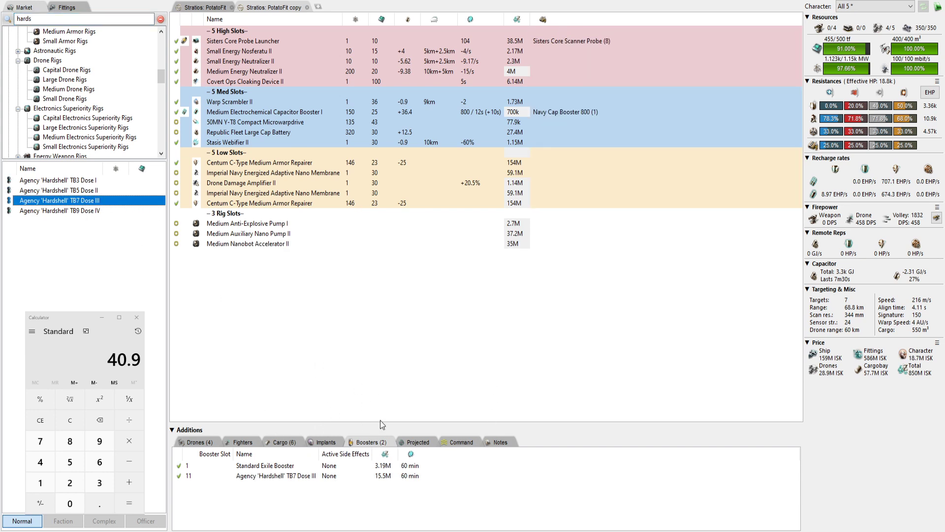
Step: Overheat both Centum C-Type armor repairers
{"action": "left_click", "coordinate": [176, 164]}
{"action": "left_click", "coordinate": [177, 203]}
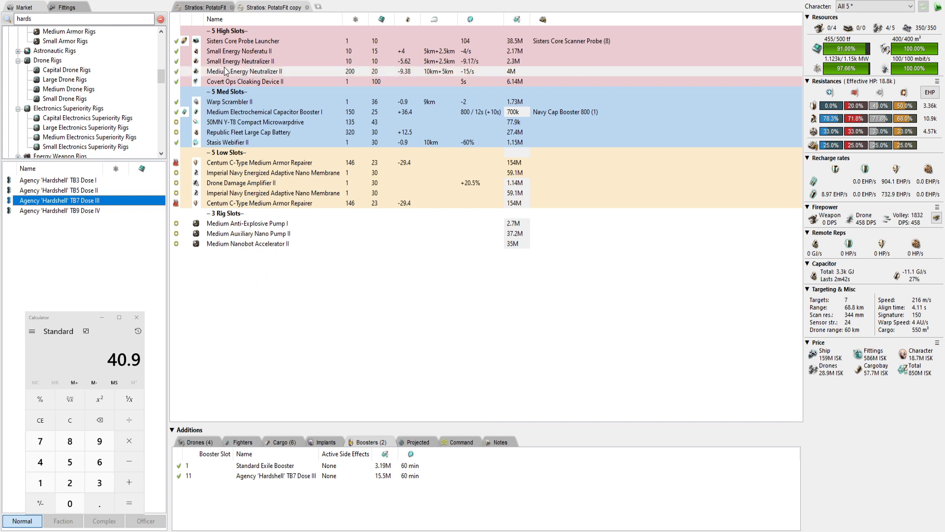
{"action": "left_click", "coordinate": [300, 291]}
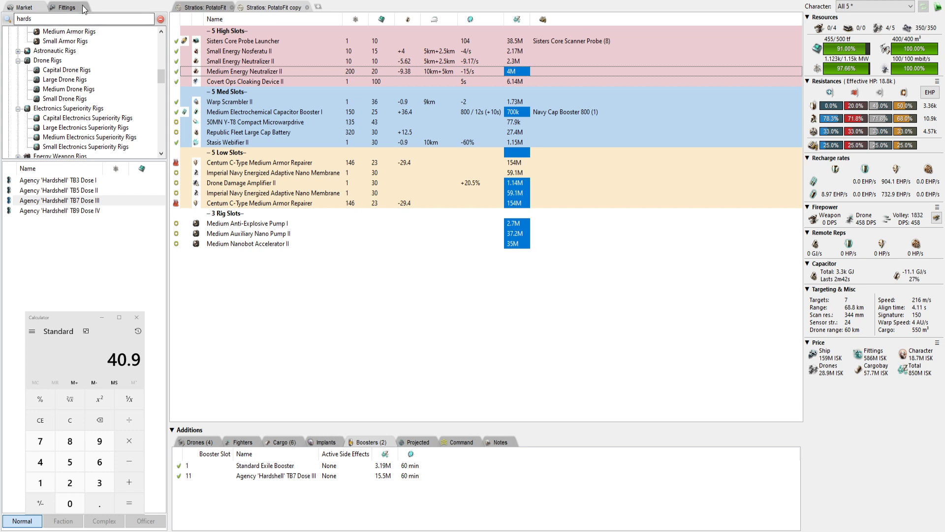
Step: Filter the saved fittings with the search 'potato' to list the PotatoFit entries
{"action": "double_click", "coordinate": [78, 19]}
{"action": "type", "text": "potat"}
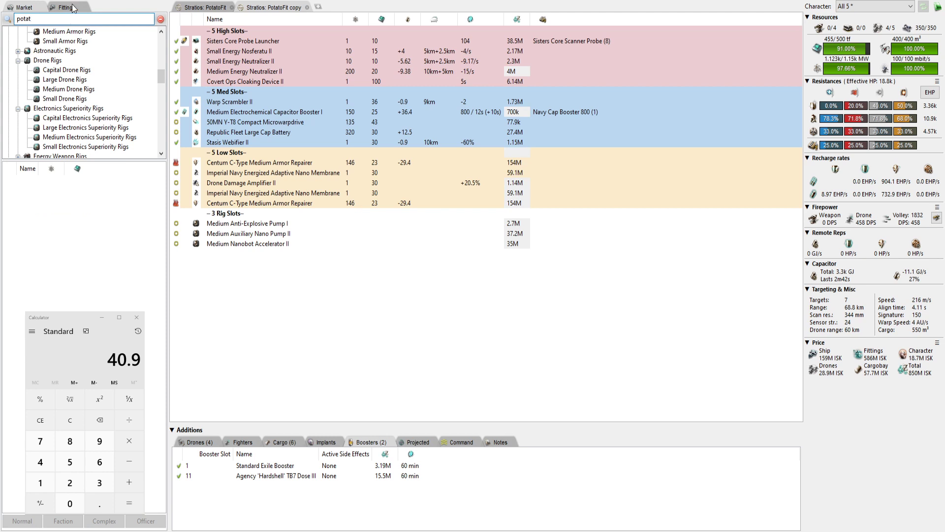
{"action": "left_click", "coordinate": [69, 7]}
{"action": "type", "text": "otato"}
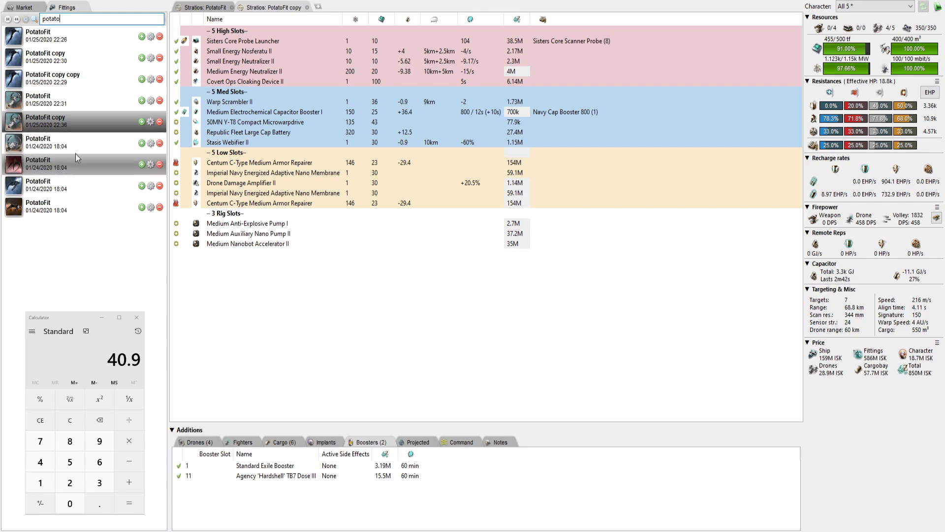
Step: Copy the Astero PotatoFit under its default name and switch between the original and copy tabs
{"action": "left_click", "coordinate": [96, 149]}
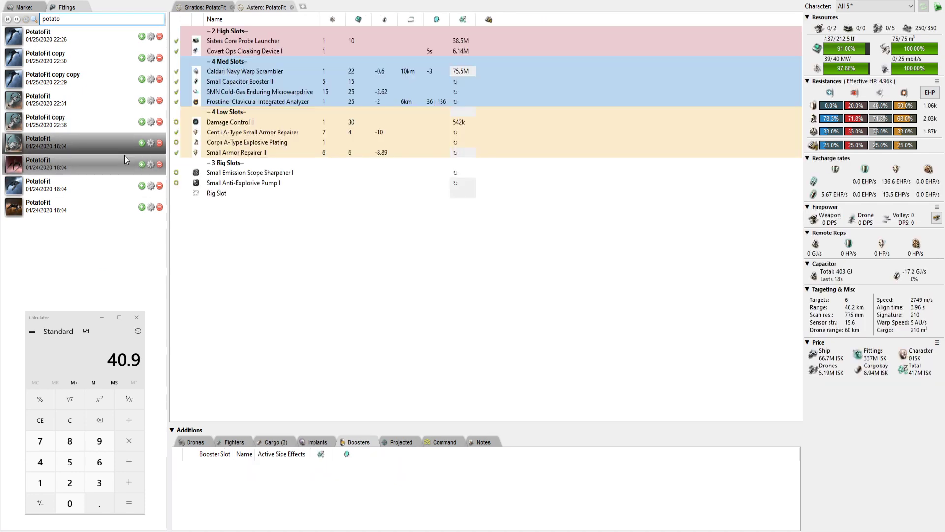
{"action": "left_click", "coordinate": [142, 143]}
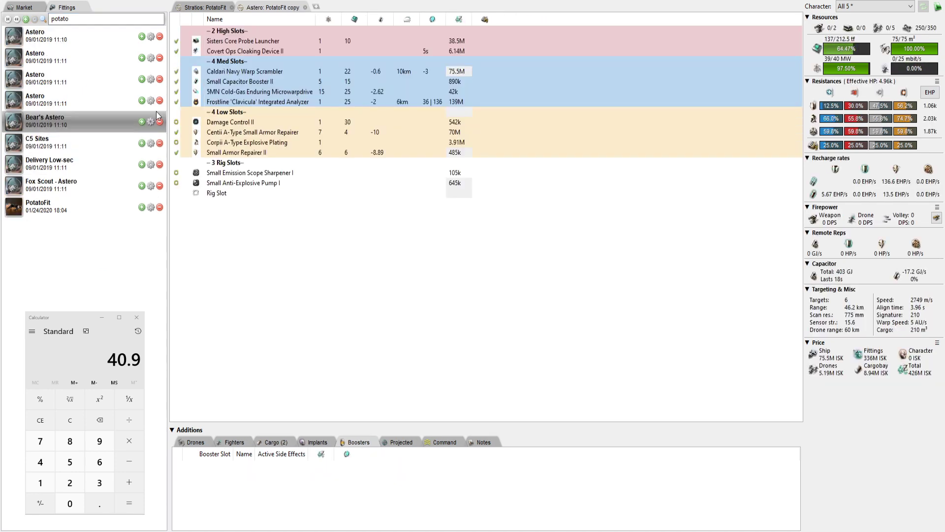
{"action": "left_click", "coordinate": [190, 298]}
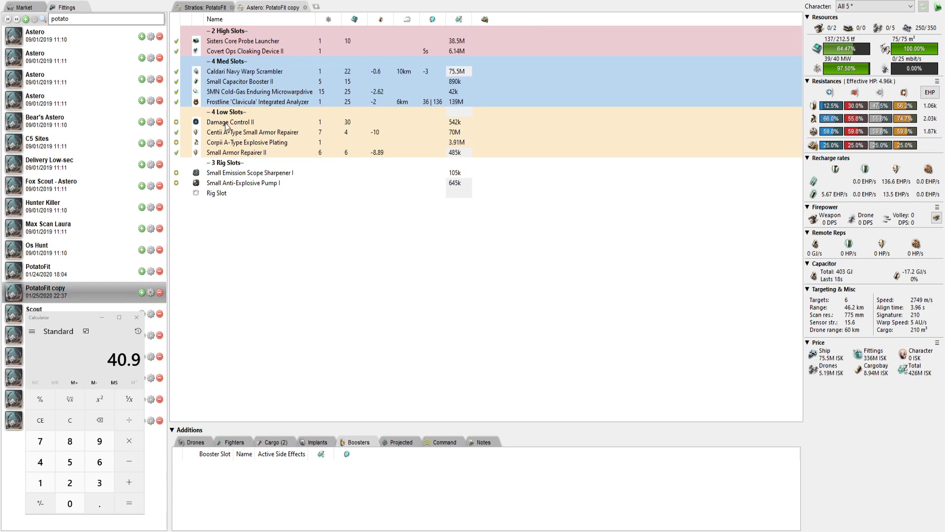
{"action": "left_click", "coordinate": [122, 279]}
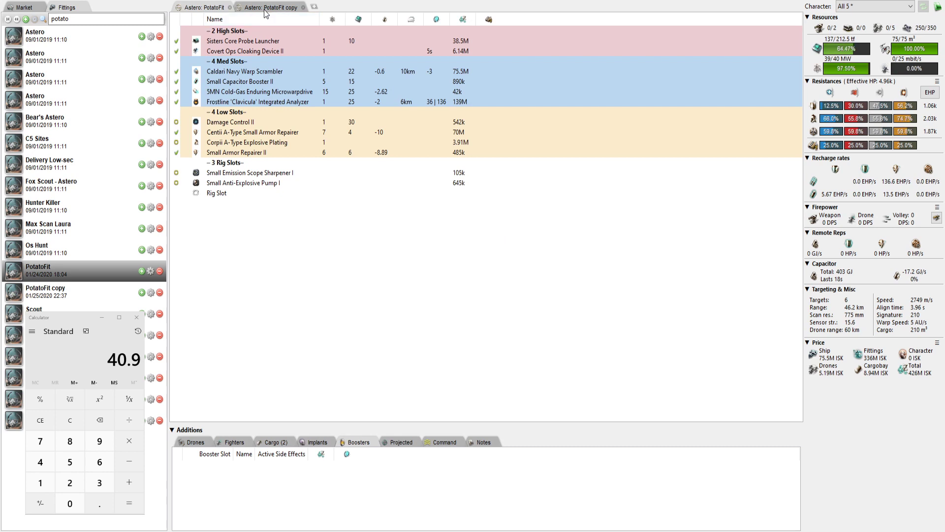
{"action": "left_click", "coordinate": [264, 9]}
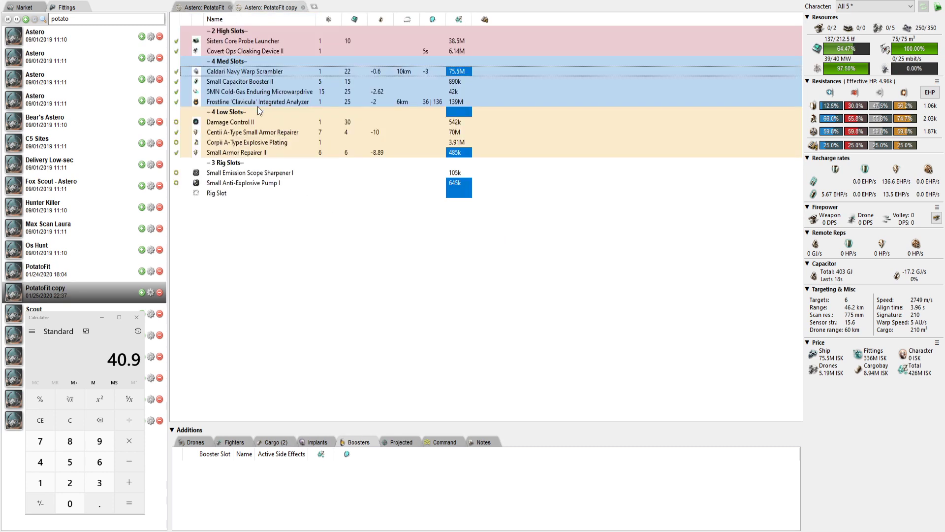
Step: Inspect the copy's rigs and armor repairers, toggling the Corpii plating offline and back online
{"action": "left_click", "coordinate": [252, 184]}
{"action": "left_click", "coordinate": [250, 195]}
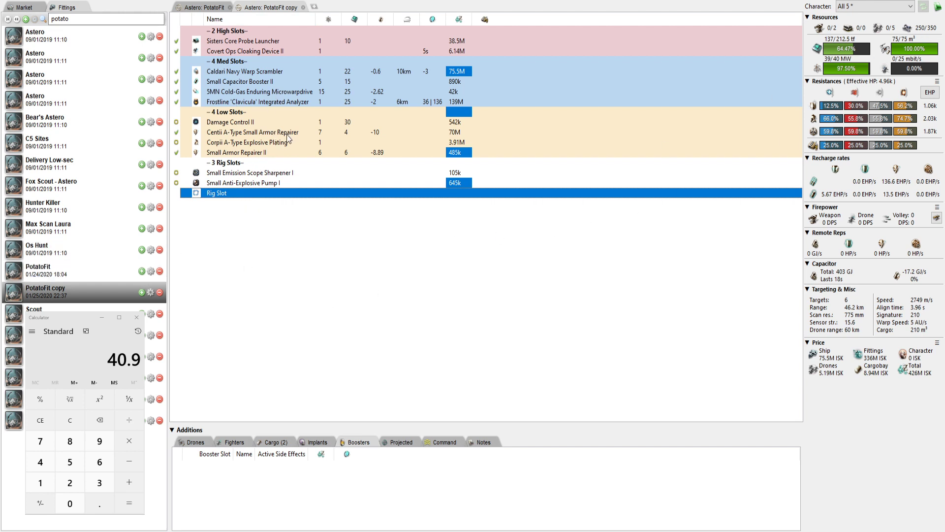
{"action": "left_click", "coordinate": [254, 133]}
{"action": "left_click", "coordinate": [254, 153]}
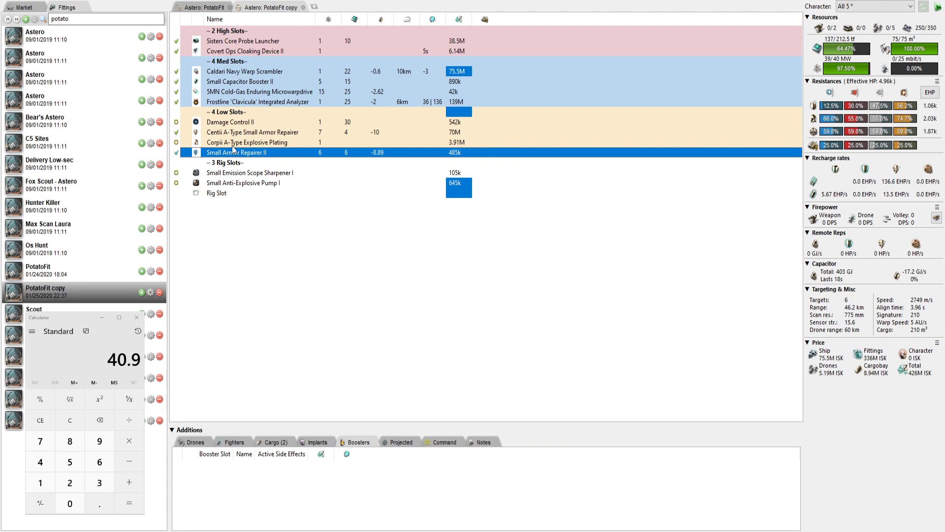
{"action": "left_click", "coordinate": [174, 143]}
{"action": "left_click", "coordinate": [174, 142]}
{"action": "left_click", "coordinate": [229, 142]}
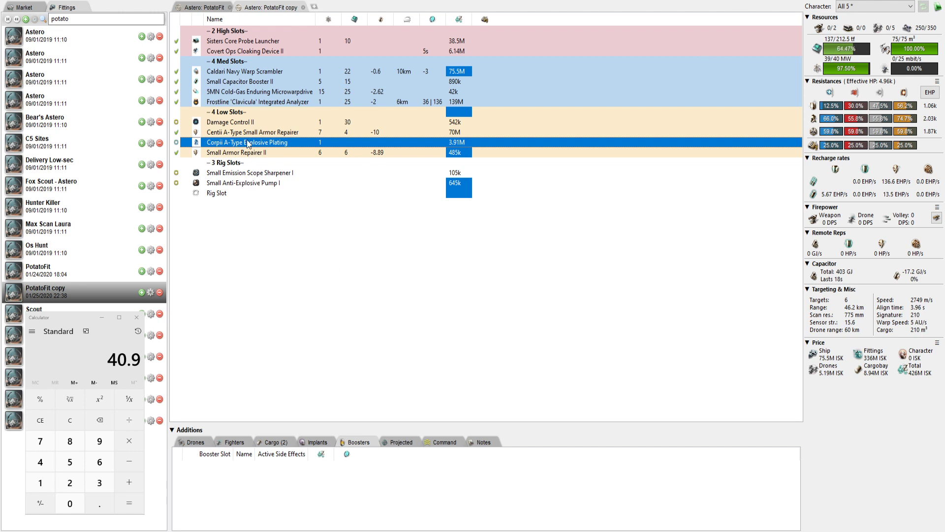
Step: Swap the Cold-Gas microwarpdrive for the 5MN Quad LiF Restrained variant and review neighbouring modules
{"action": "left_click", "coordinate": [247, 92]}
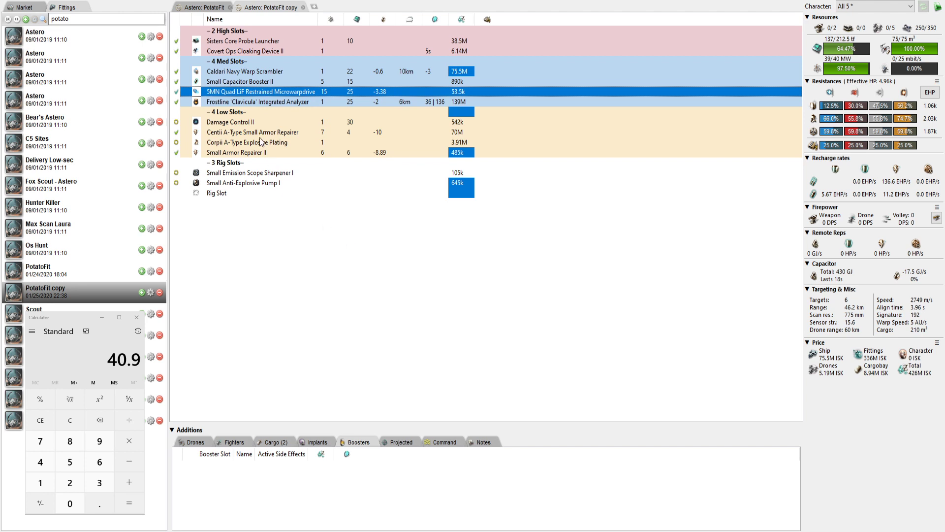
{"action": "key", "text": "Up"}
{"action": "key", "text": "Up"}
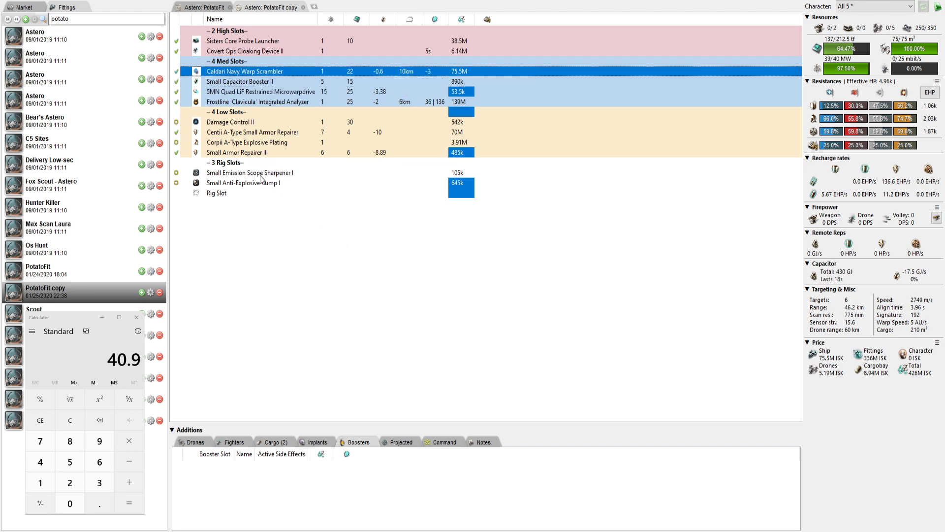
{"action": "key", "text": "Down"}
{"action": "key", "text": "Down"}
{"action": "key", "text": "Down"}
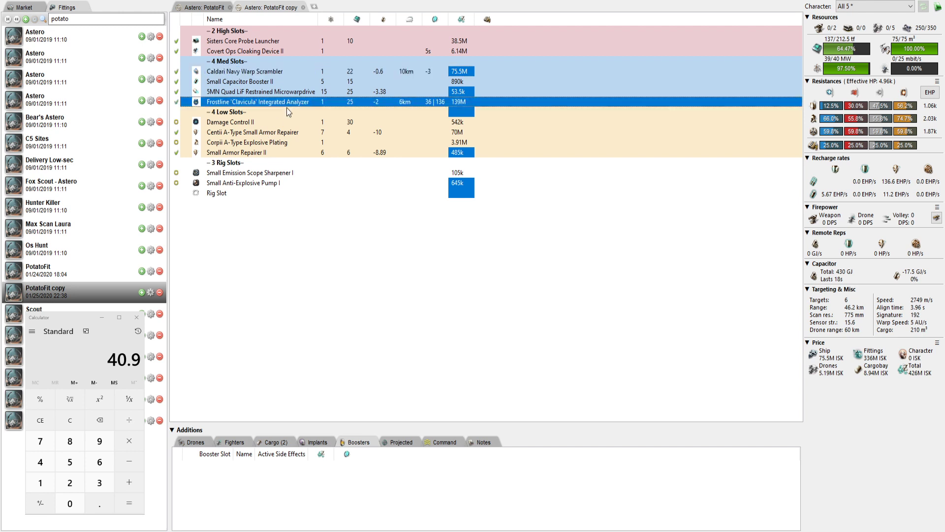
{"action": "left_click", "coordinate": [241, 153]}
{"action": "key", "text": "Up"}
{"action": "key", "text": "Up"}
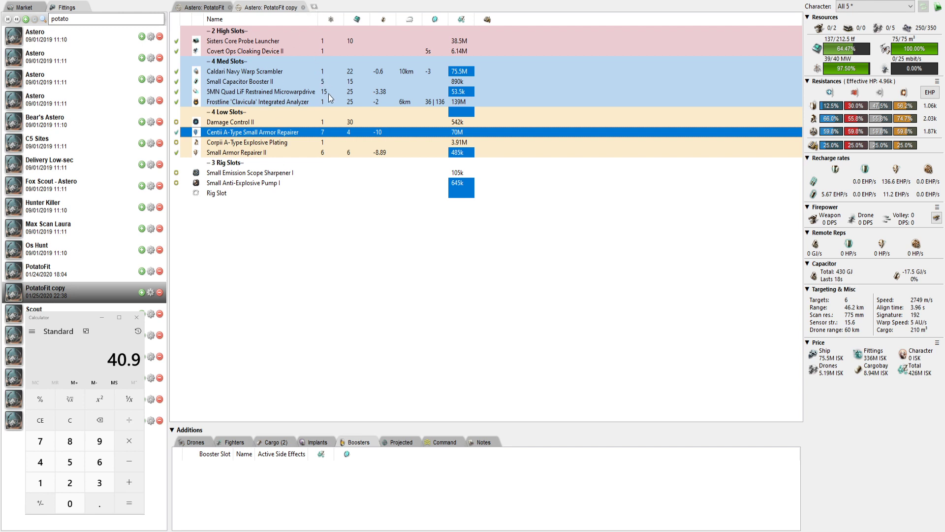
Step: Load Simple Exploration Astero in a new tab, look over its Nanofiber modules, then close it
{"action": "left_click", "coordinate": [314, 6]}
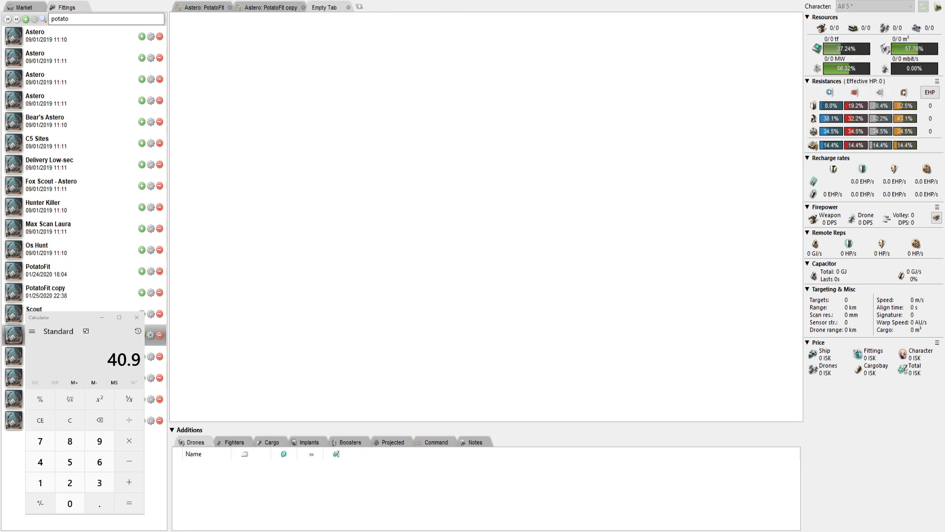
{"action": "double_click", "coordinate": [148, 356]}
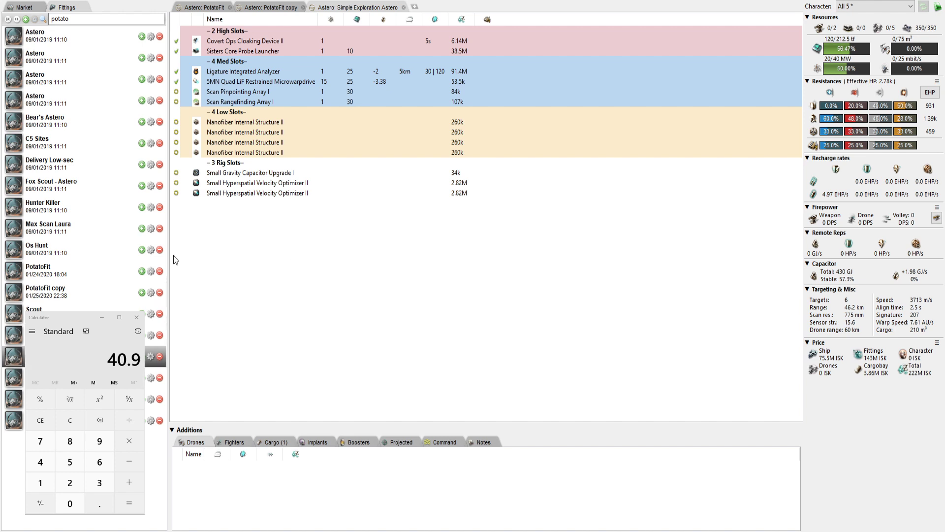
{"action": "left_click", "coordinate": [267, 132]}
{"action": "mouse_move", "coordinate": [266, 133]}
{"action": "left_mouse_down"}
{"action": "mouse_move", "coordinate": [260, 163]}
{"action": "mouse_move", "coordinate": [267, 152]}
{"action": "left_mouse_up"}
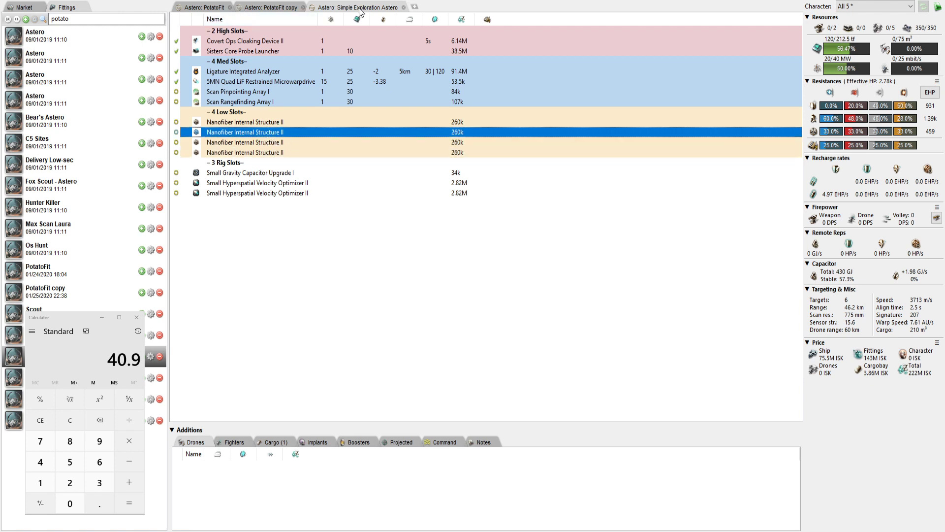
{"action": "left_click", "coordinate": [404, 7]}
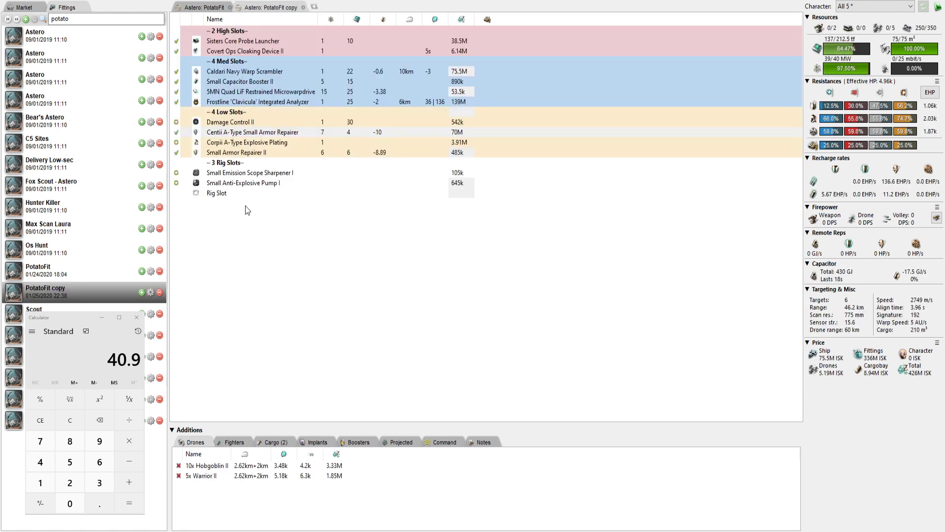
Step: Remove the Frostline analyzer and microwarpdrive, fit a 1MN Afterburner II, and compare with the original
{"action": "double_click", "coordinate": [249, 102]}
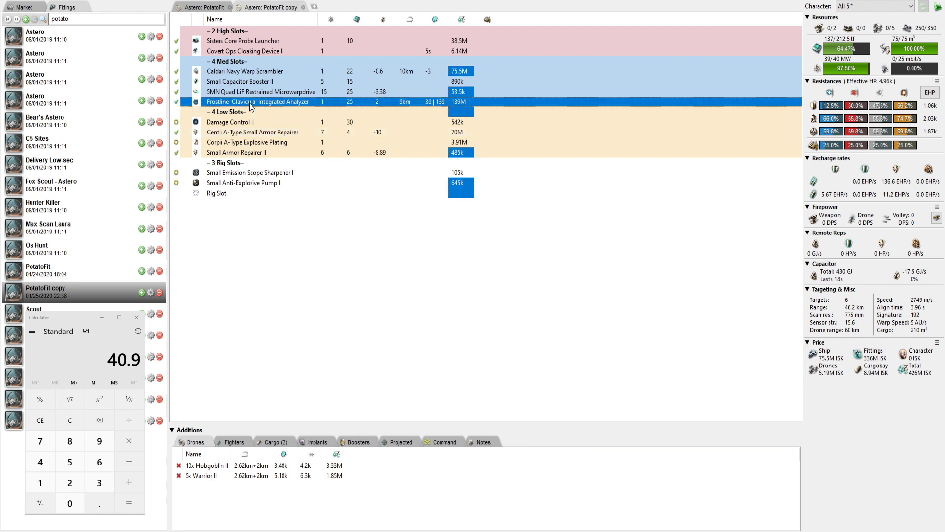
{"action": "left_click", "coordinate": [238, 92]}
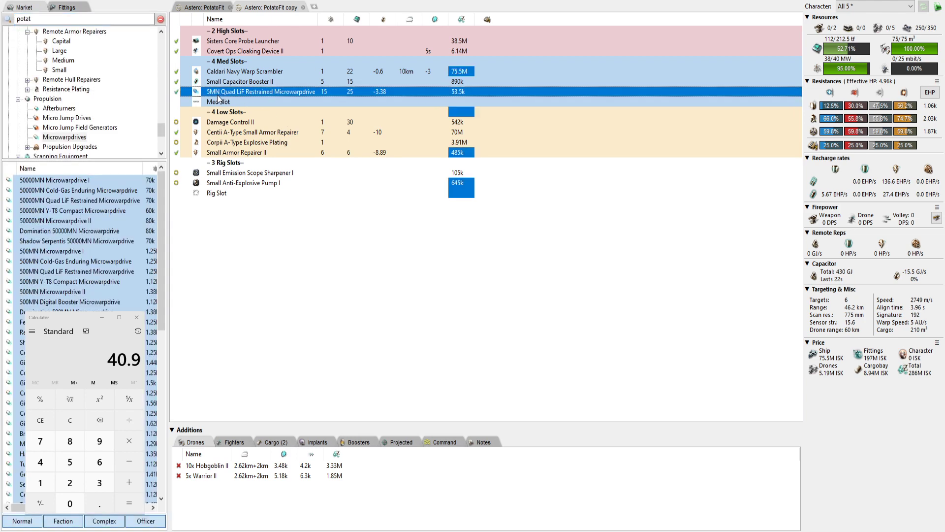
{"action": "double_click", "coordinate": [220, 92]}
{"action": "left_click", "coordinate": [59, 108]}
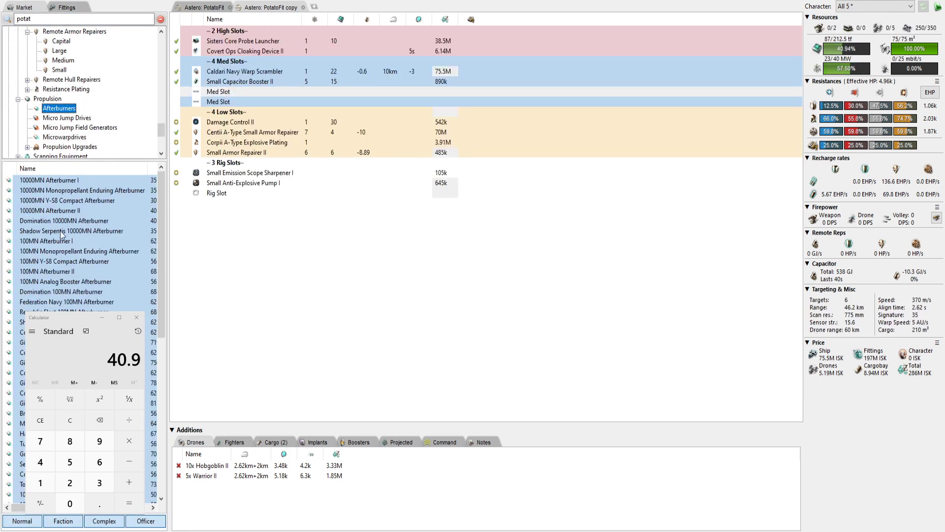
{"action": "scroll", "coordinate": [74, 246], "scroll_direction": "down", "scroll_amount": 10}
{"action": "left_click_drag", "start_coordinate": [22, 372], "coordinate": [228, 95]}
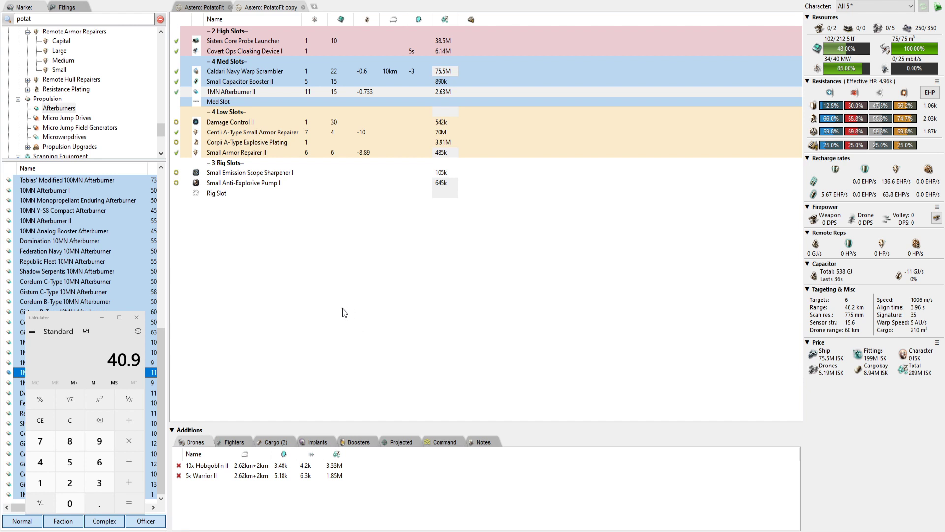
{"action": "left_click", "coordinate": [244, 72]}
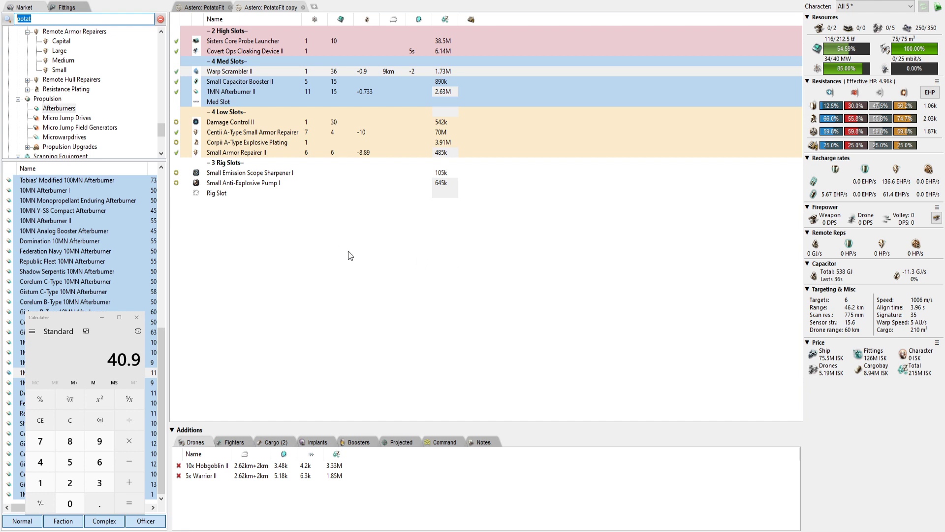
{"action": "left_click", "coordinate": [202, 7]}
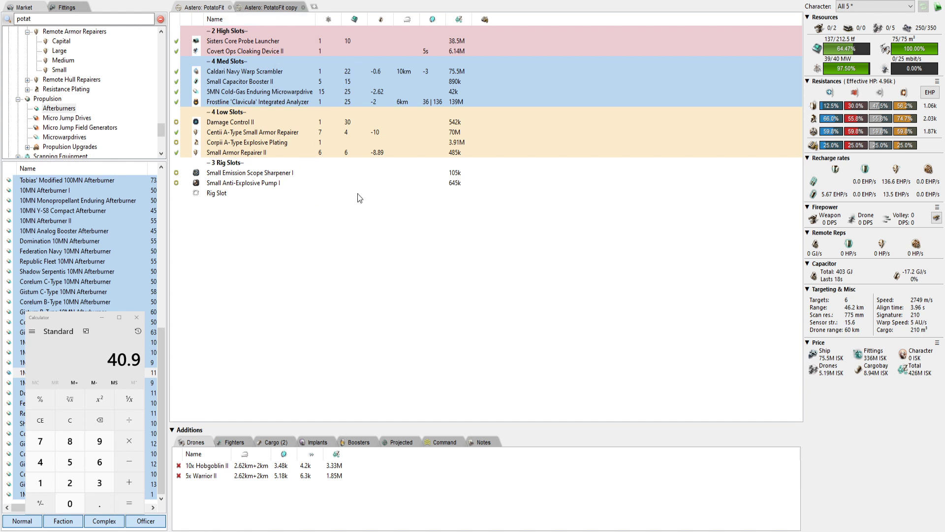
Step: On the PotatoFit copy, try a Stasis Webifier II in the empty mid slot, then remove it
{"action": "left_click", "coordinate": [278, 7]}
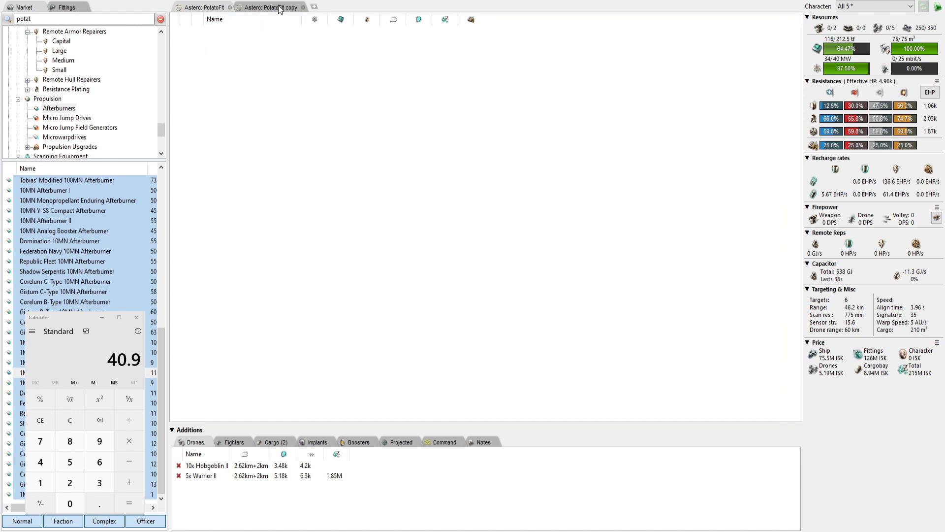
{"action": "left_click", "coordinate": [242, 42]}
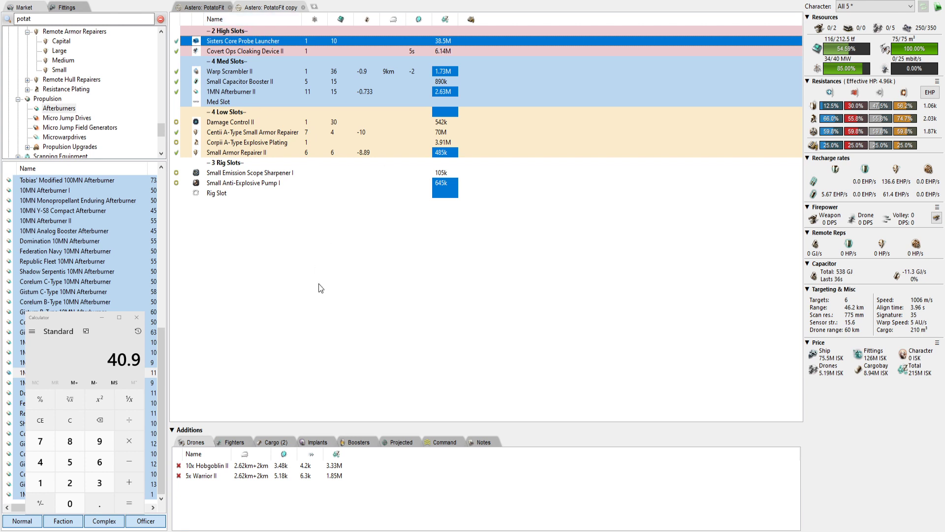
{"action": "double_click", "coordinate": [74, 19]}
{"action": "type", "text": "web"}
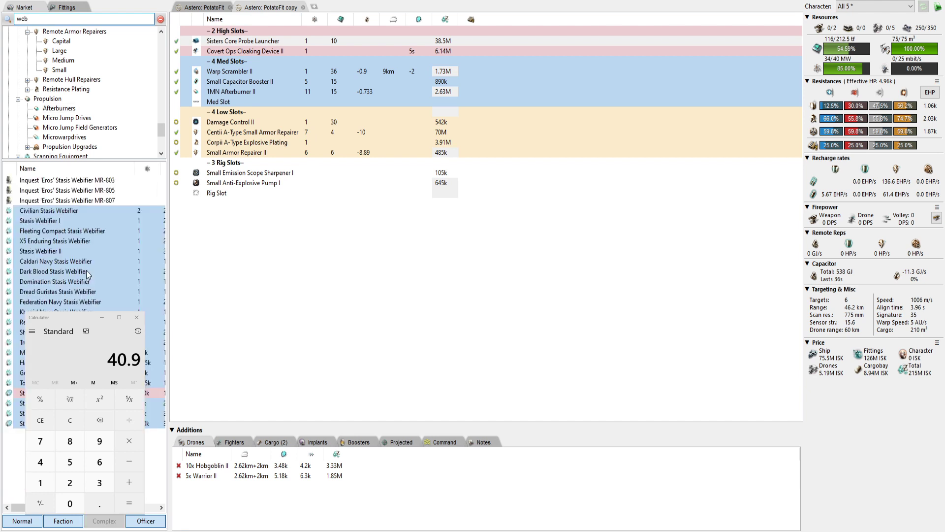
{"action": "double_click", "coordinate": [66, 253]}
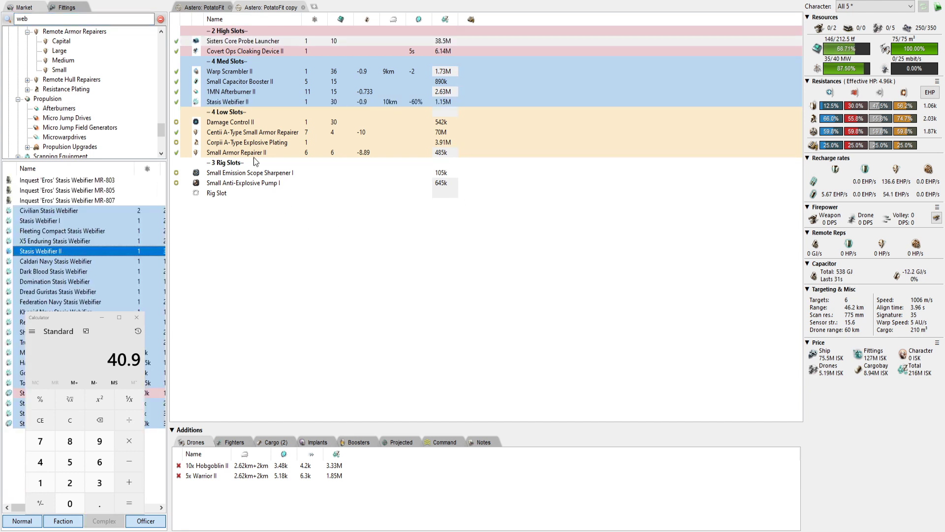
{"action": "double_click", "coordinate": [235, 103]}
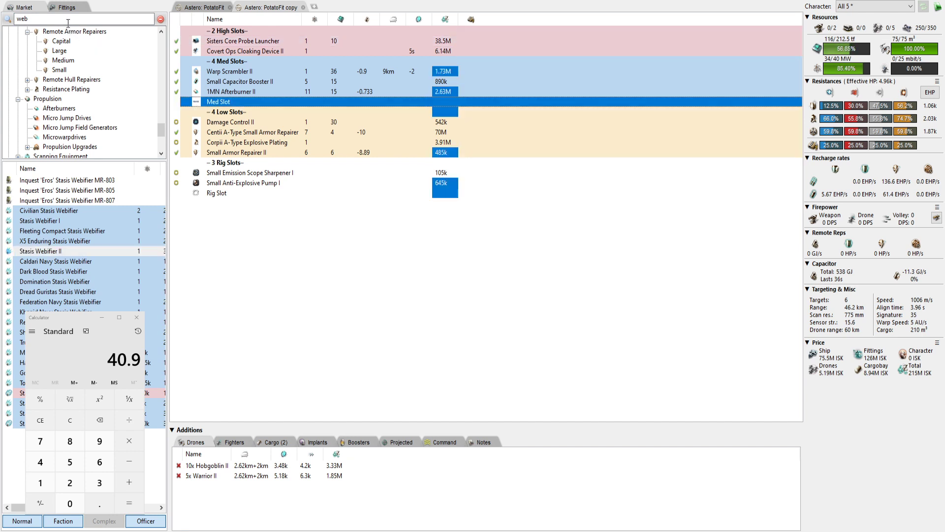
Step: Fit a Warp Disruptor II in the empty mid slot and check it alongside the Warp Scrambler II
{"action": "double_click", "coordinate": [83, 18]}
{"action": "type", "text": "d"}
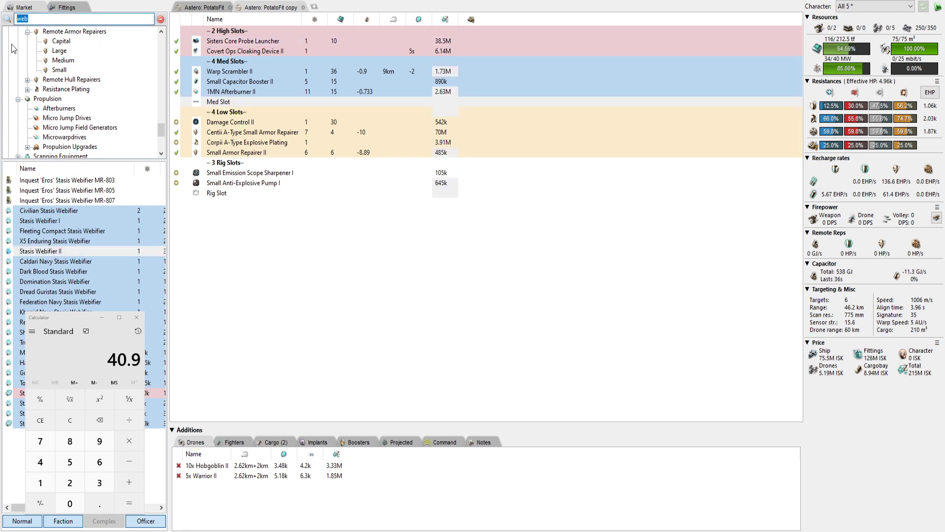
{"action": "type", "text": "isrupt"}
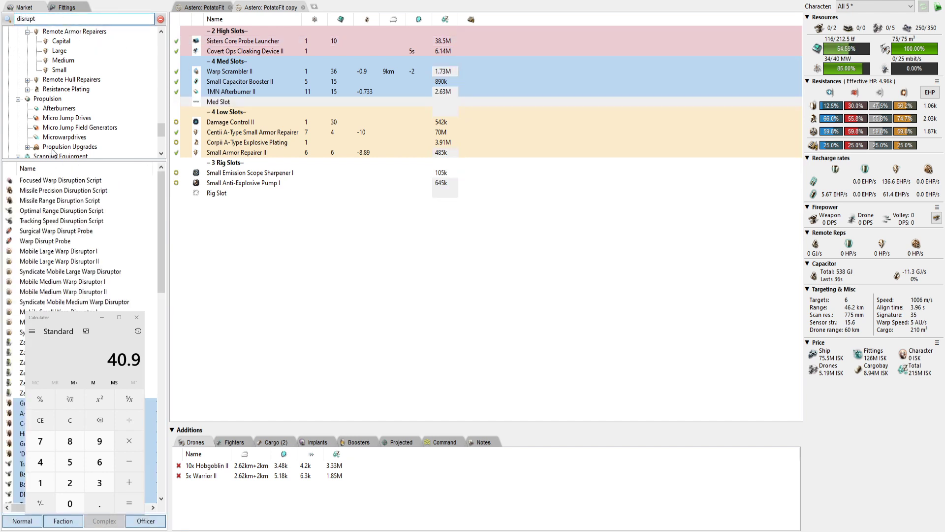
{"action": "double_click", "coordinate": [22, 312]}
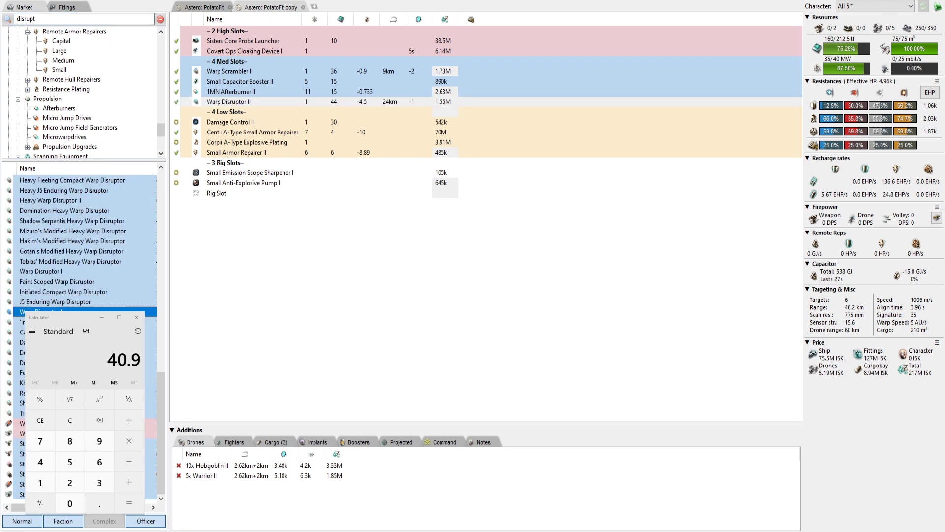
{"action": "left_click", "coordinate": [247, 102]}
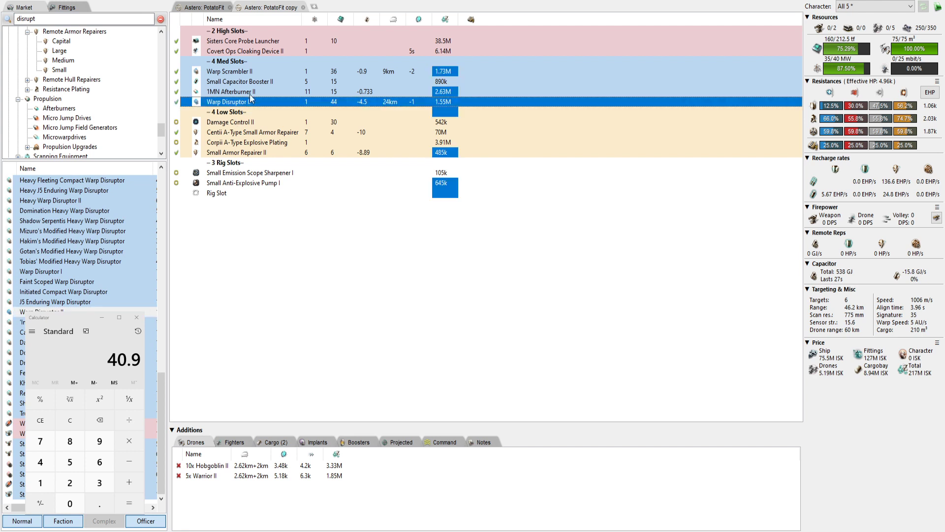
{"action": "left_click", "coordinate": [265, 73]}
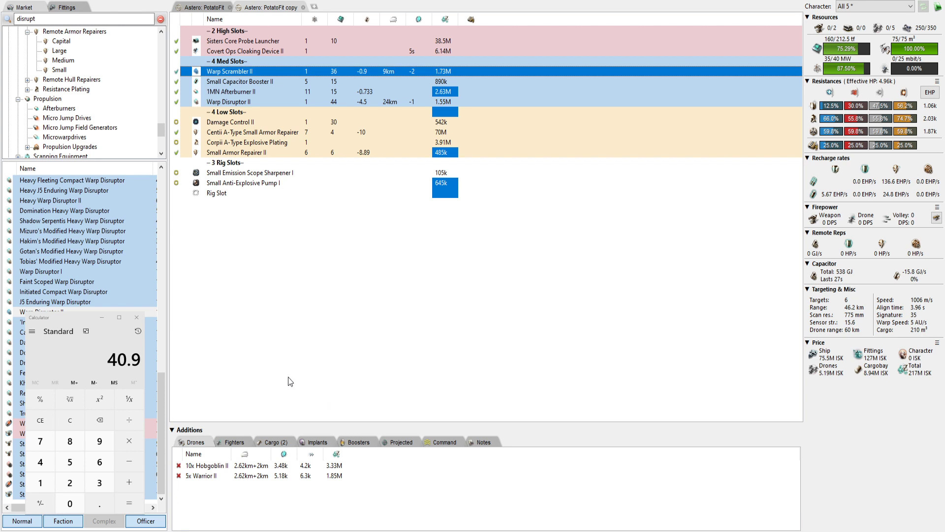
{"action": "left_click", "coordinate": [276, 280]}
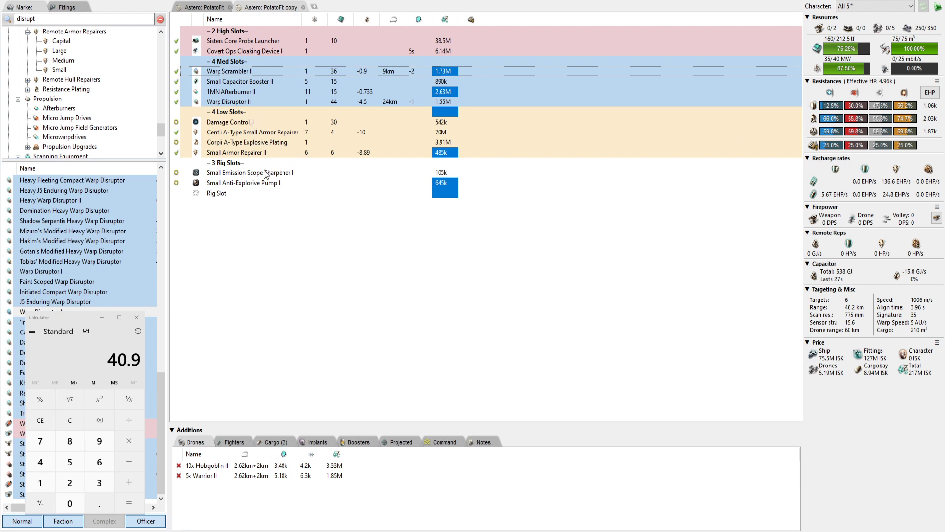
Step: Replace the Corpii A-Type Explosive Plating with an Energized Adaptive Nano Membrane II
{"action": "double_click", "coordinate": [225, 143]}
{"action": "left_click", "coordinate": [74, 18]}
{"action": "type", "text": "eanm"}
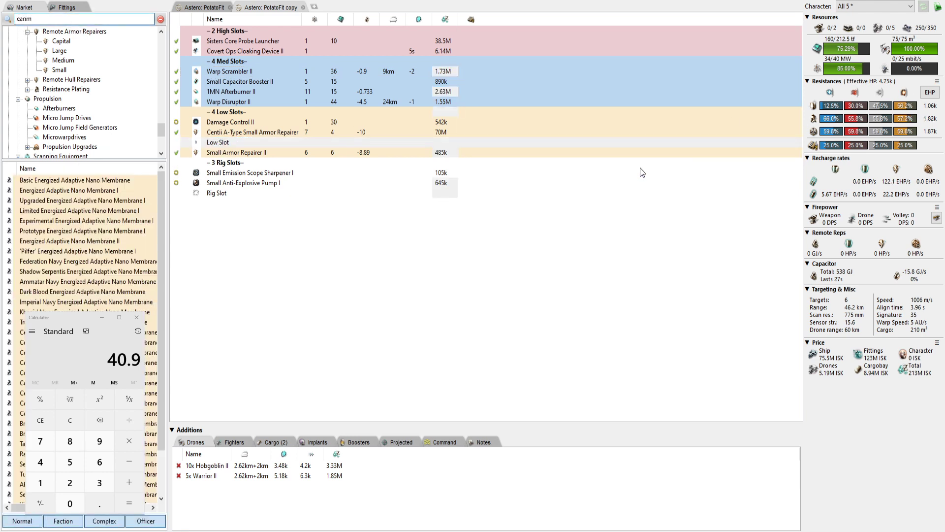
{"action": "left_click", "coordinate": [71, 242]}
{"action": "double_click", "coordinate": [71, 245]}
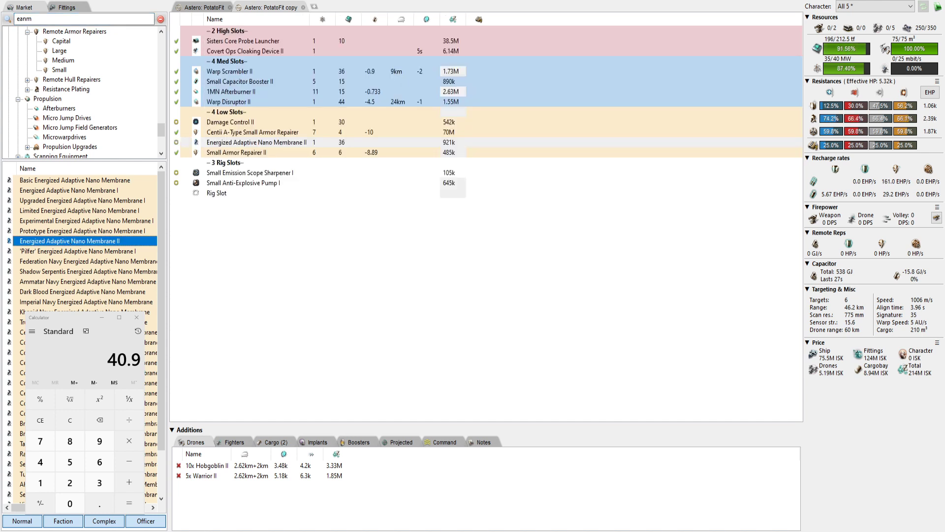
Step: Swap the Centii A-Type repairer for a Small Ancillary Armor Repairer
{"action": "left_click", "coordinate": [243, 136]}
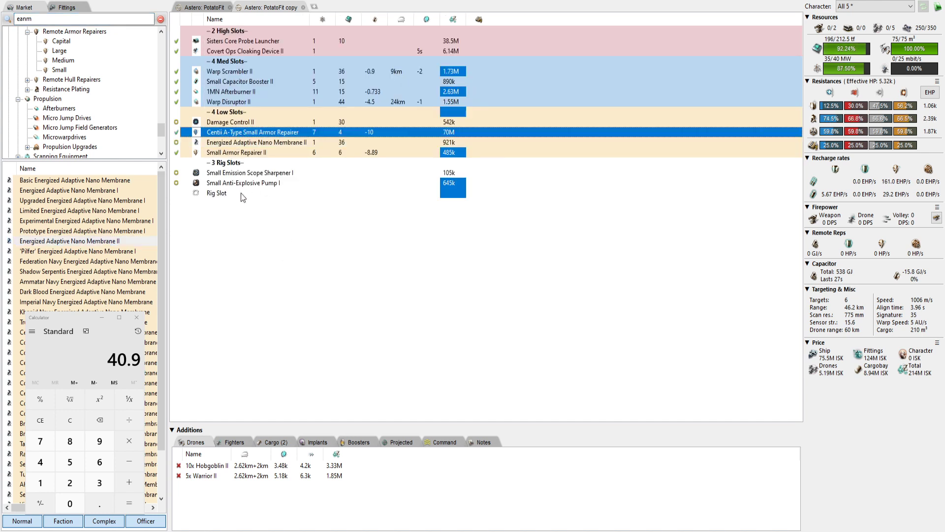
{"action": "left_click", "coordinate": [263, 133]}
{"action": "middle_click", "coordinate": [281, 151]}
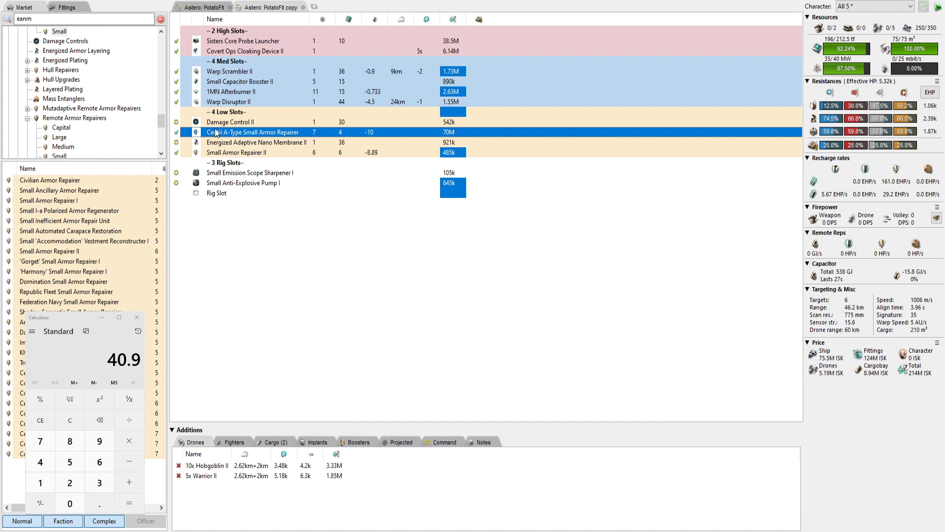
{"action": "double_click", "coordinate": [79, 190]}
{"action": "left_click", "coordinate": [239, 133]}
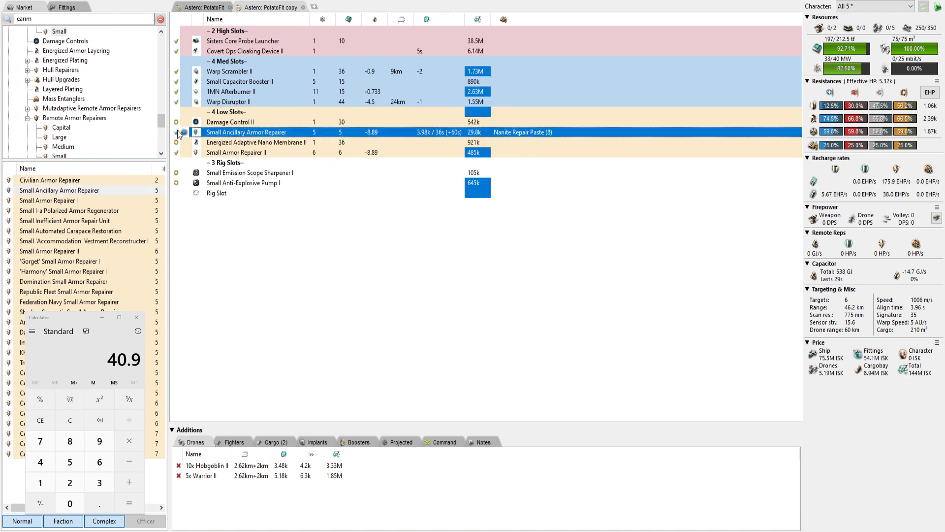
Step: Overheat both the Small Ancillary Armor Repairer and Small Armor Repairer II, then reset the calculator
{"action": "left_click", "coordinate": [177, 132]}
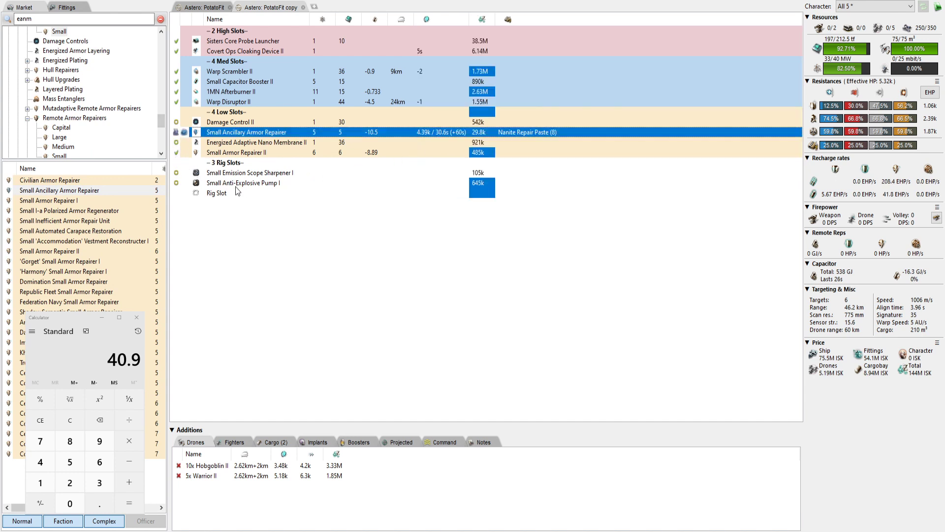
{"action": "left_click", "coordinate": [176, 152]}
{"action": "key", "text": "alt+Tab"}
{"action": "key", "text": "Escape"}
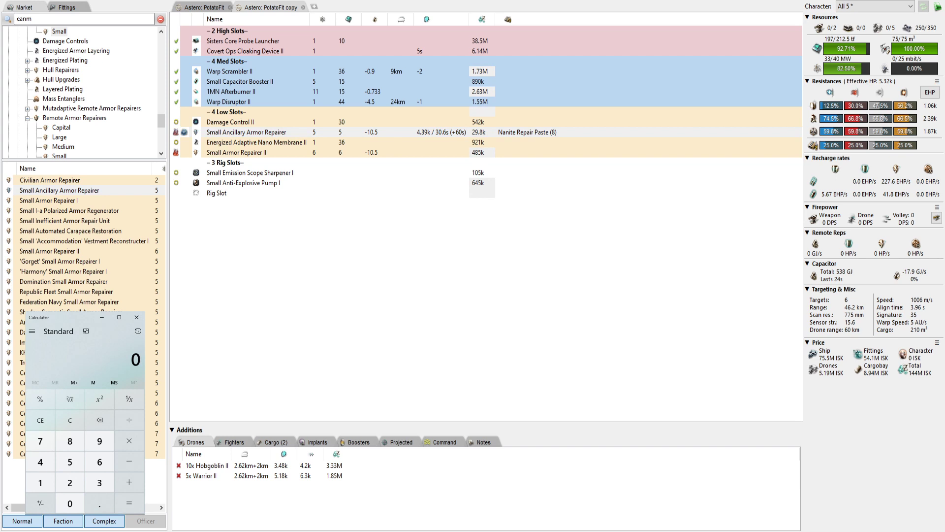
Step: Add the Agency 'Hardshell' TB5 Dose II and Standard Exile Booster to the fit via market search
{"action": "key", "text": "alt+Tab"}
{"action": "type", "text": "hards"}
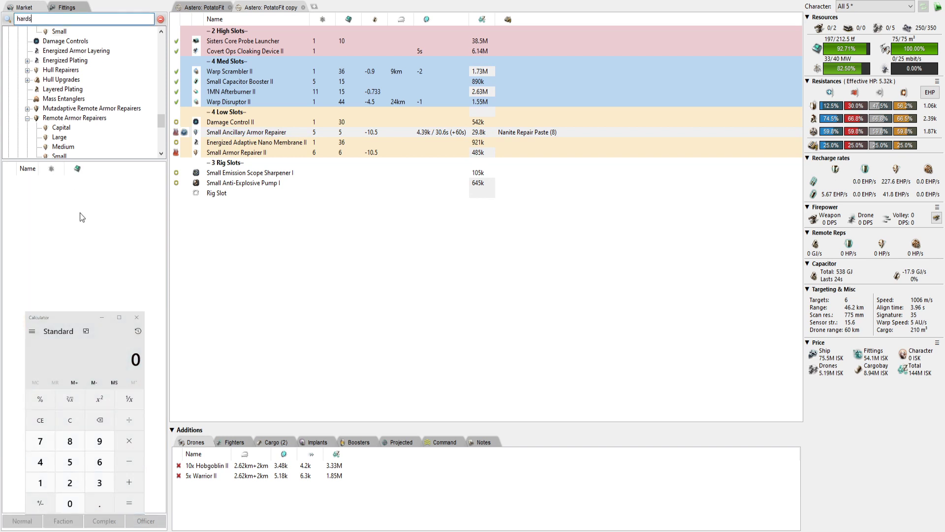
{"action": "left_click", "coordinate": [58, 190]}
{"action": "double_click", "coordinate": [57, 190]}
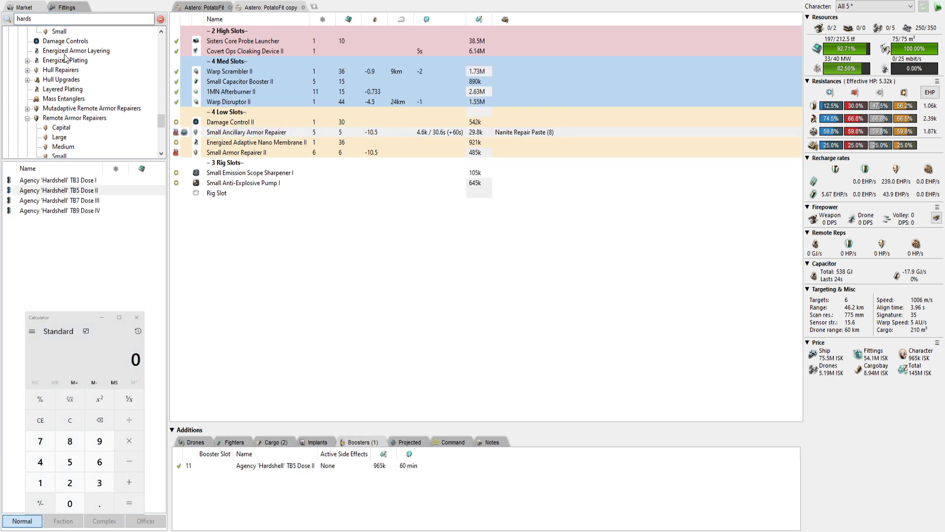
{"action": "type", "text": "exil"}
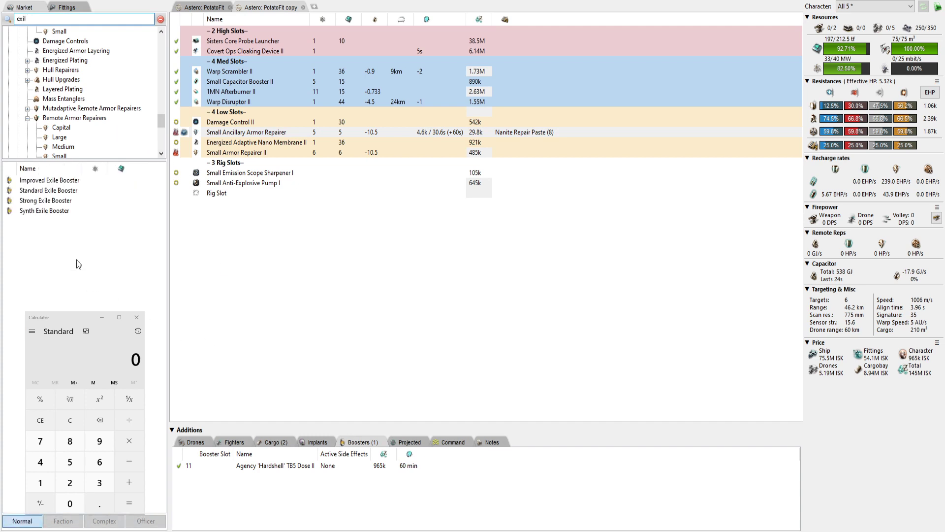
{"action": "double_click", "coordinate": [55, 190]}
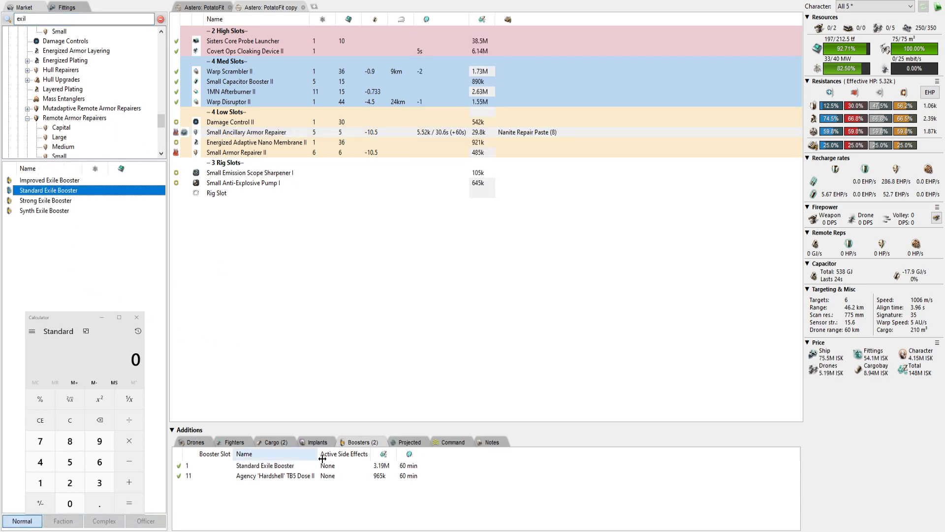
Step: Switch off the Standard Exile Booster and look over the capacitor booster and rig modules
{"action": "left_click", "coordinate": [179, 466]}
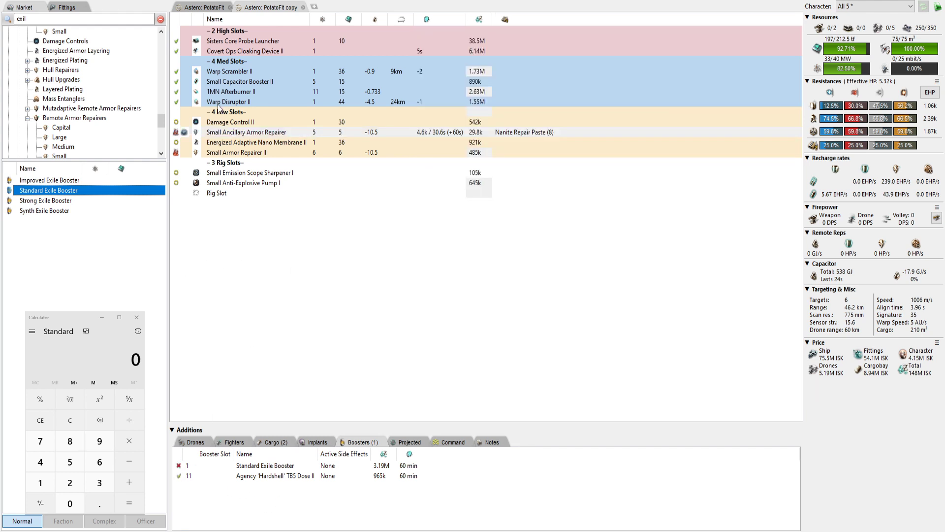
{"action": "left_click", "coordinate": [265, 83]}
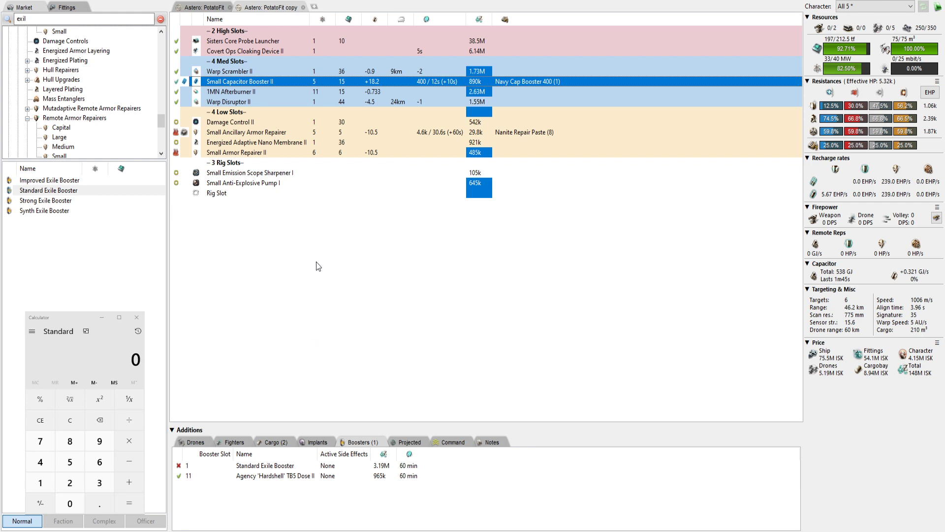
{"action": "left_click", "coordinate": [251, 183]}
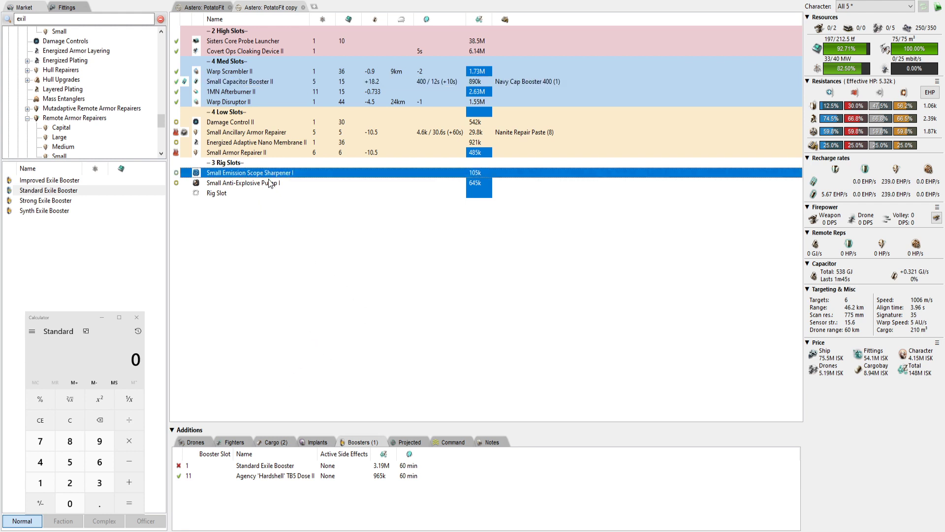
{"action": "left_click", "coordinate": [256, 164]}
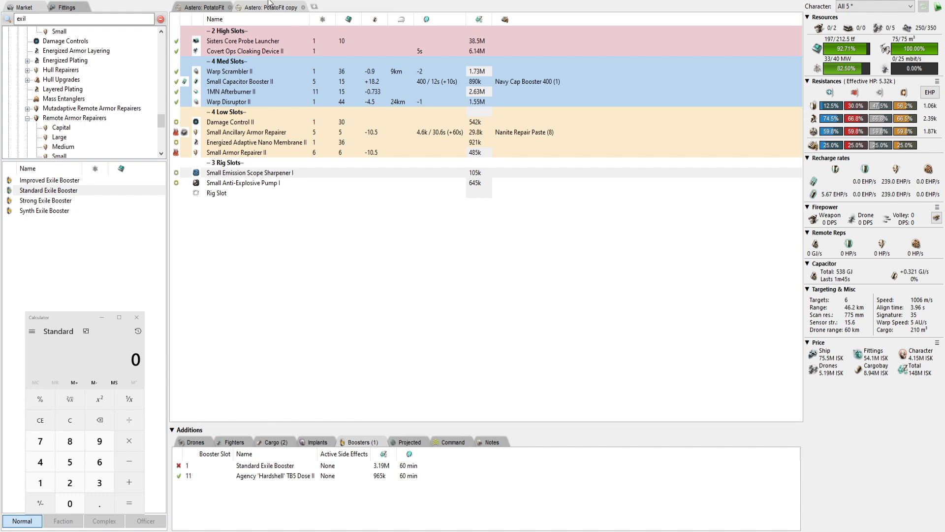
Step: Delete the Small Emission Scope Sharpener I and move Small Anti-Explosive Pump I into the first rig slot
{"action": "left_click", "coordinate": [269, 173]}
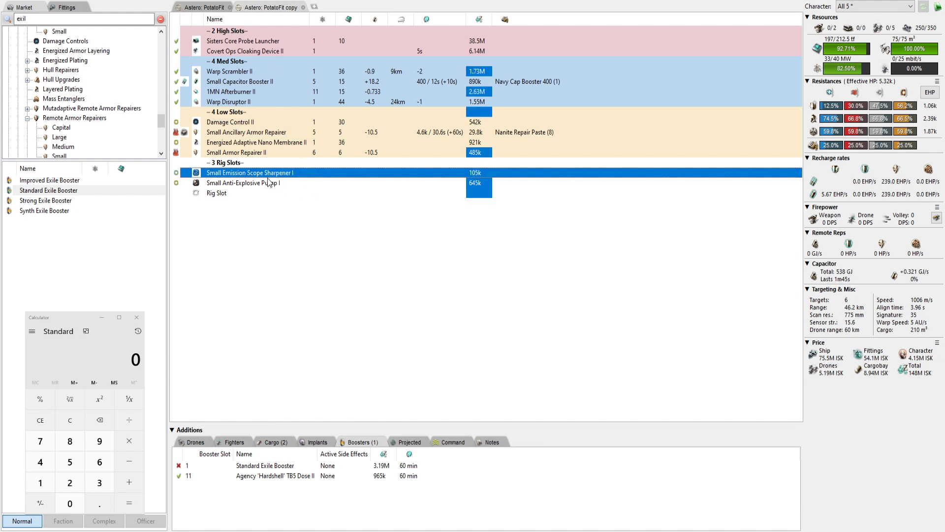
{"action": "key", "text": "Delete"}
{"action": "left_click_drag", "start_coordinate": [264, 186], "coordinate": [261, 174]}
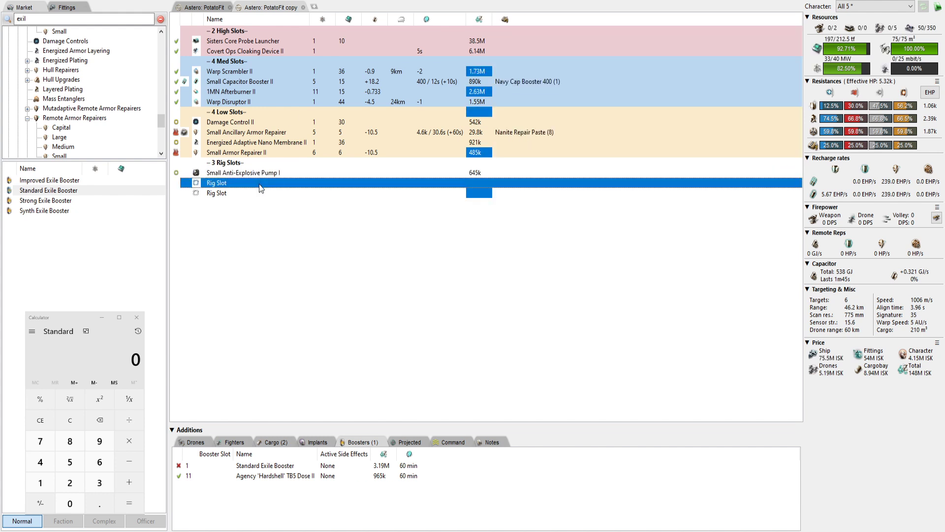
{"action": "left_click", "coordinate": [265, 171]}
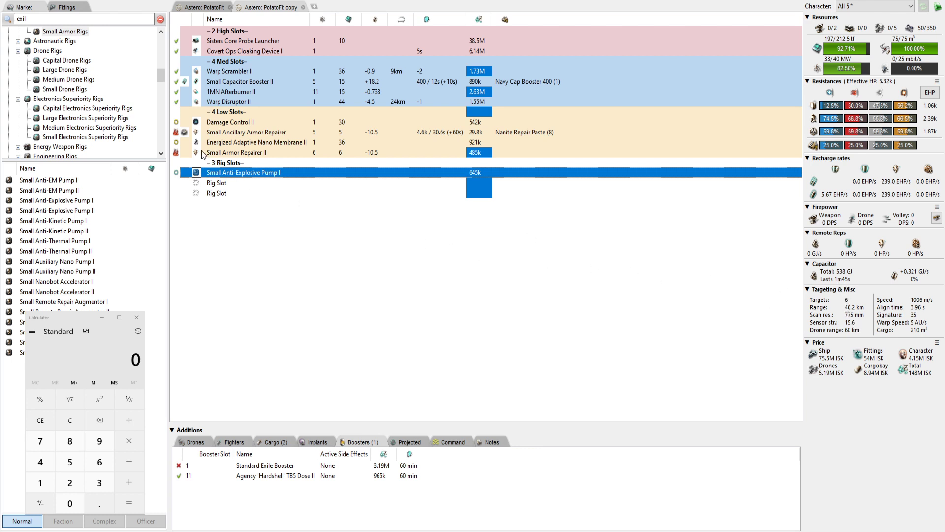
Step: Cycle the Small Ancillary Armor Repairer through active and online states back to overheated
{"action": "left_click", "coordinate": [176, 133]}
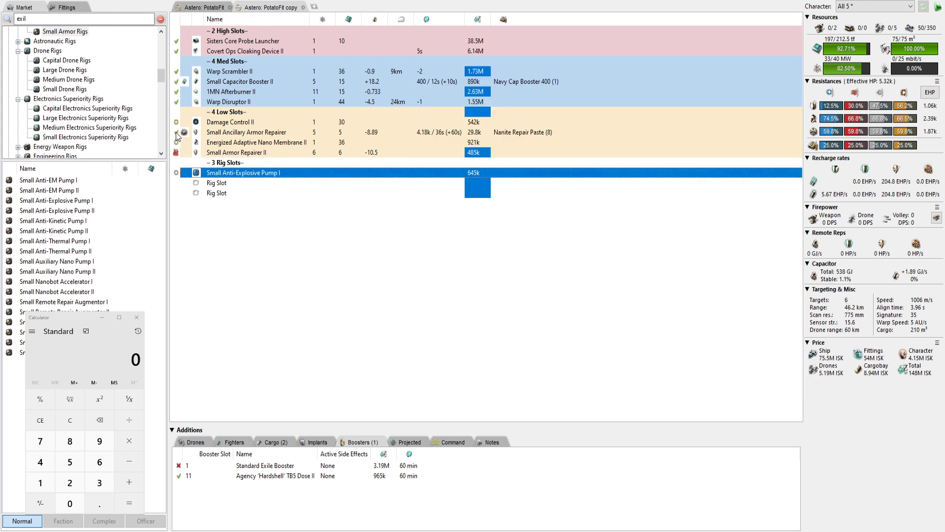
{"action": "left_click", "coordinate": [177, 133]}
{"action": "right_click", "coordinate": [178, 132]}
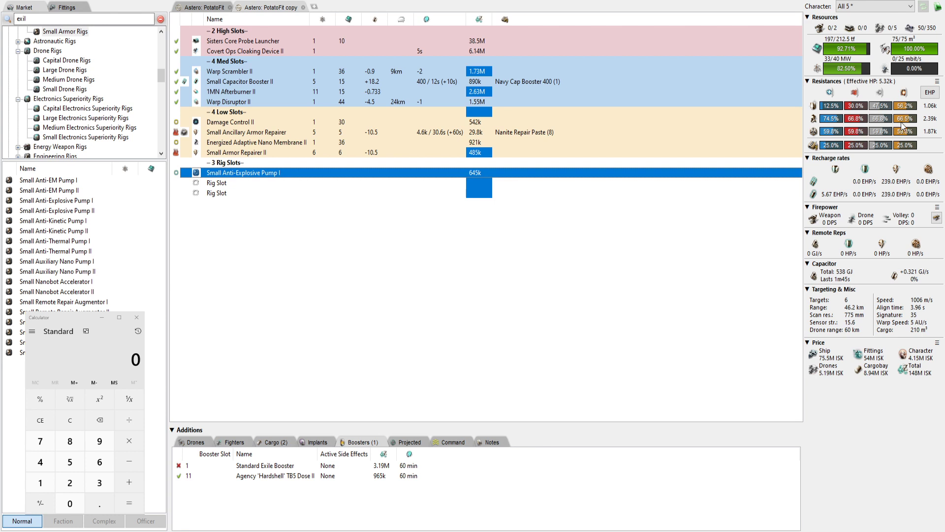
Step: Replace the Sisters Core Probe Launcher with a Small Energy Nosferatu II, cycling to the Knave Scoped variant
{"action": "double_click", "coordinate": [245, 42]}
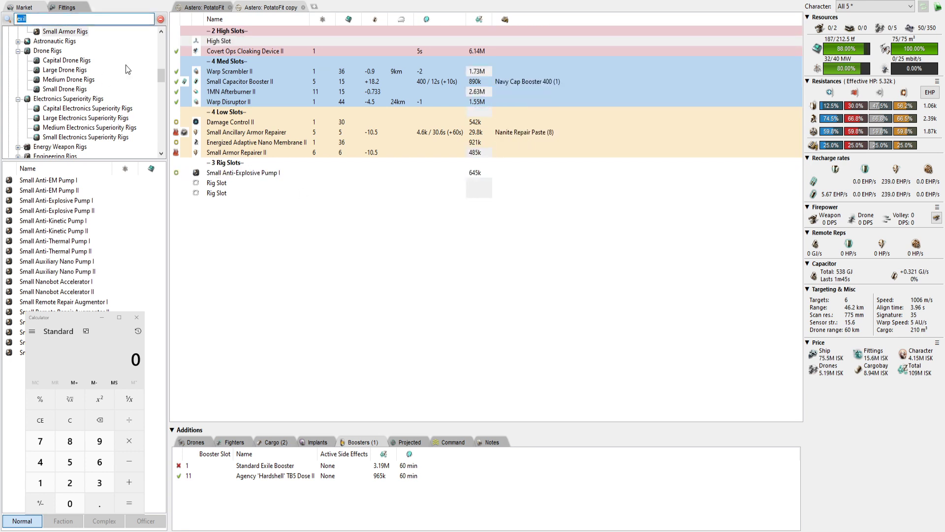
{"action": "type", "text": "noo"}
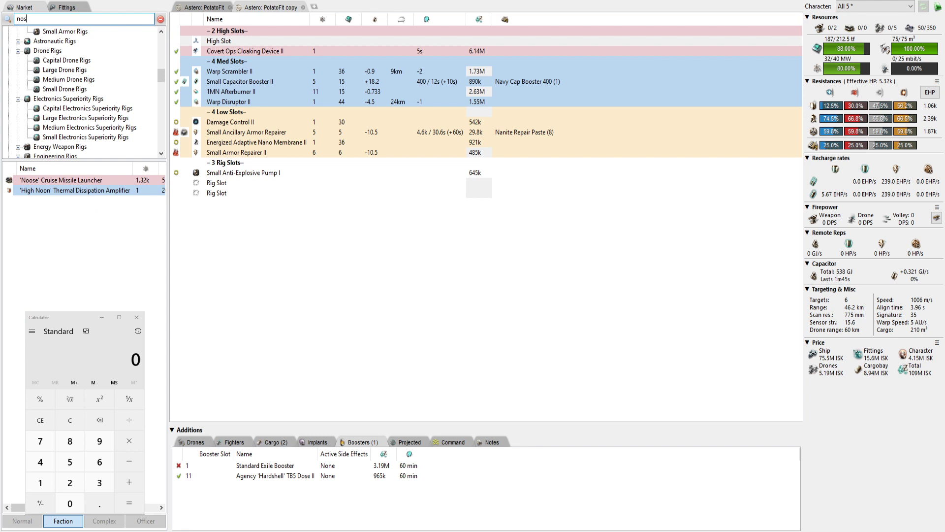
{"action": "key", "text": "BackSpace"}
{"action": "type", "text": "sf"}
{"action": "double_click", "coordinate": [65, 212]}
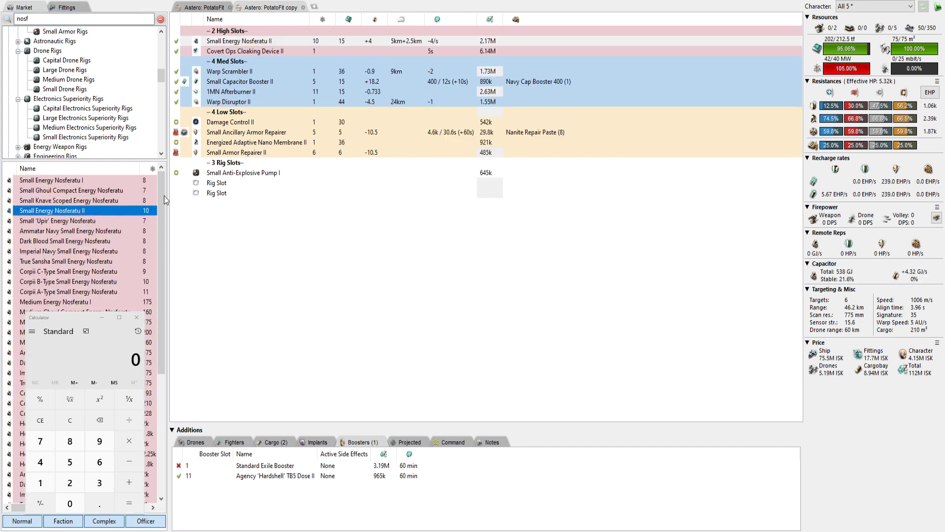
{"action": "left_click", "coordinate": [257, 43]}
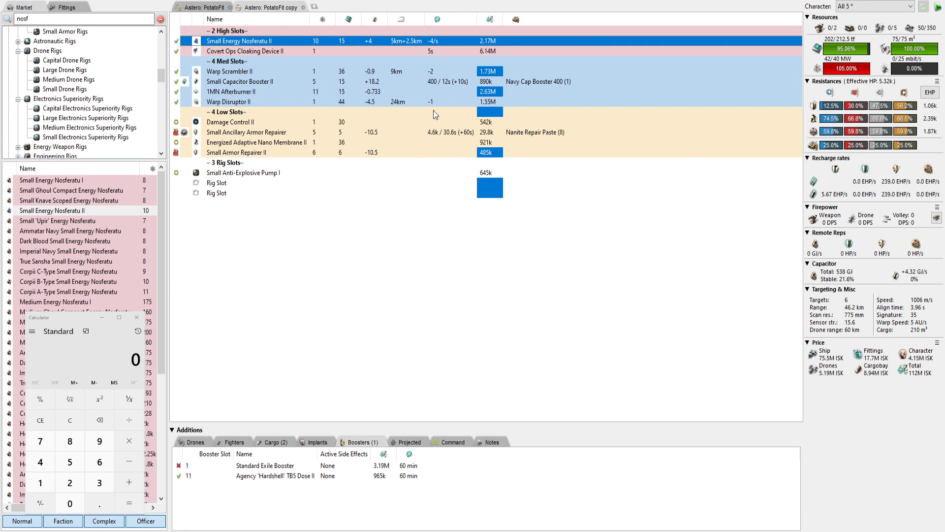
{"action": "scroll", "coordinate": [433, 110], "scroll_direction": "down", "scroll_amount": 2}
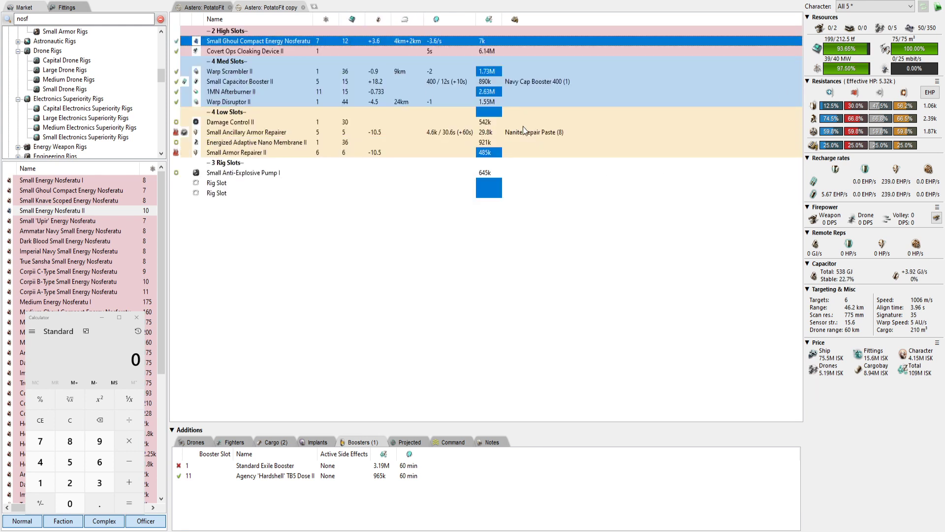
{"action": "scroll", "coordinate": [532, 133], "scroll_direction": "down", "scroll_amount": 1}
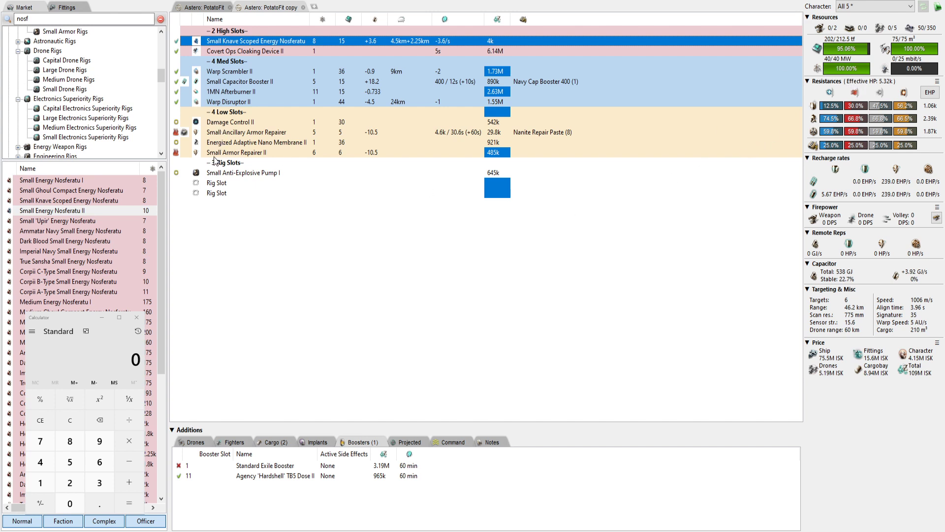
Step: Check the two armor repairers and display the fit's drones
{"action": "left_click", "coordinate": [228, 135]}
{"action": "left_click", "coordinate": [229, 152]}
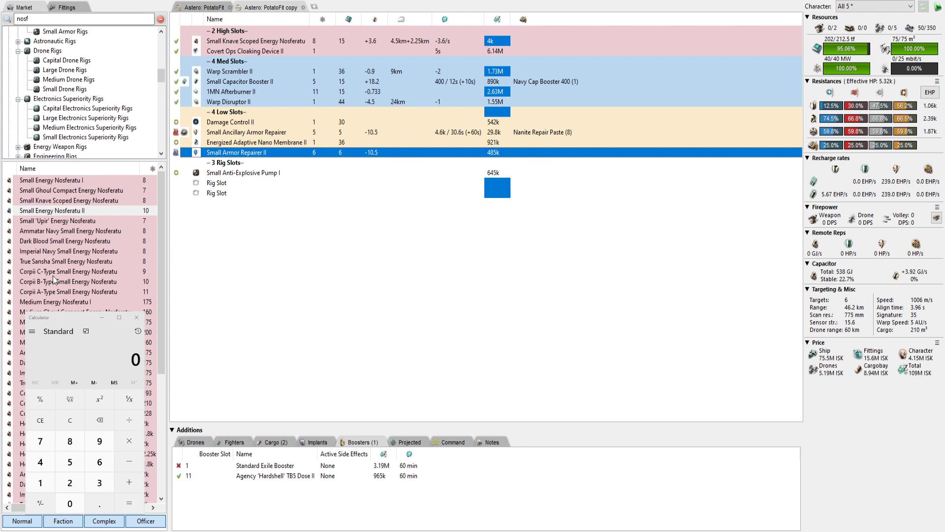
{"action": "left_click", "coordinate": [188, 443]}
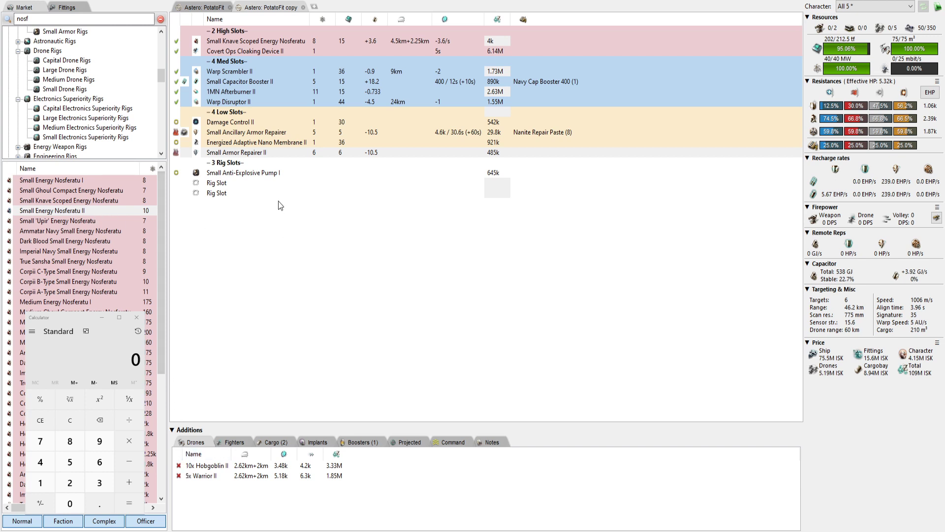
Step: Reduce the Hobgoblin II drones to 5x and set them active
{"action": "double_click", "coordinate": [191, 467]}
{"action": "double_click", "coordinate": [197, 466]}
{"action": "double_click", "coordinate": [201, 466]}
{"action": "double_click", "coordinate": [201, 468]}
{"action": "double_click", "coordinate": [184, 467]}
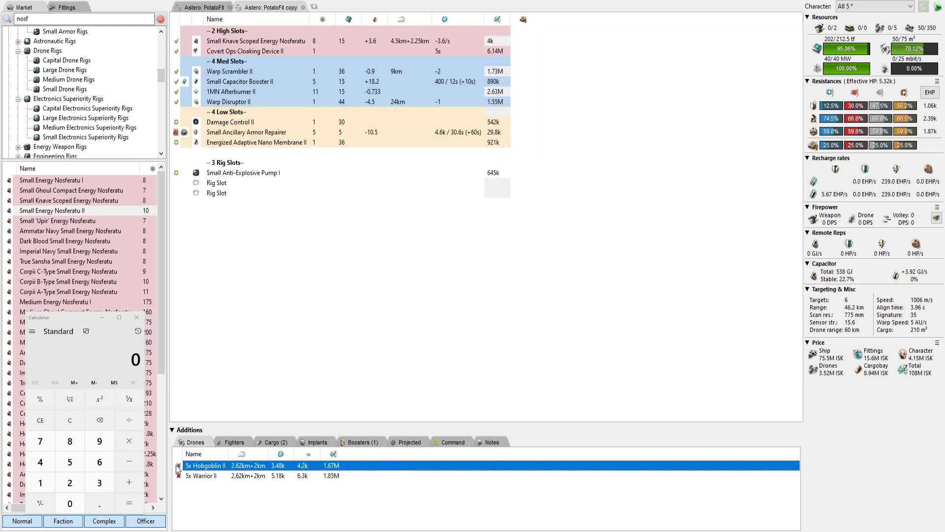
{"action": "left_click", "coordinate": [177, 466]}
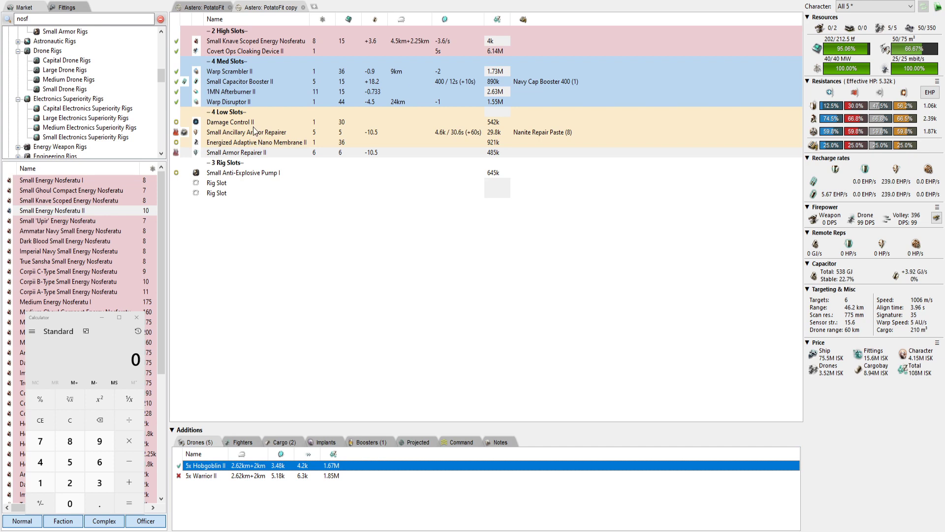
Step: Replace the Damage Control II with a Drone Damage Amplifier II
{"action": "double_click", "coordinate": [253, 127]}
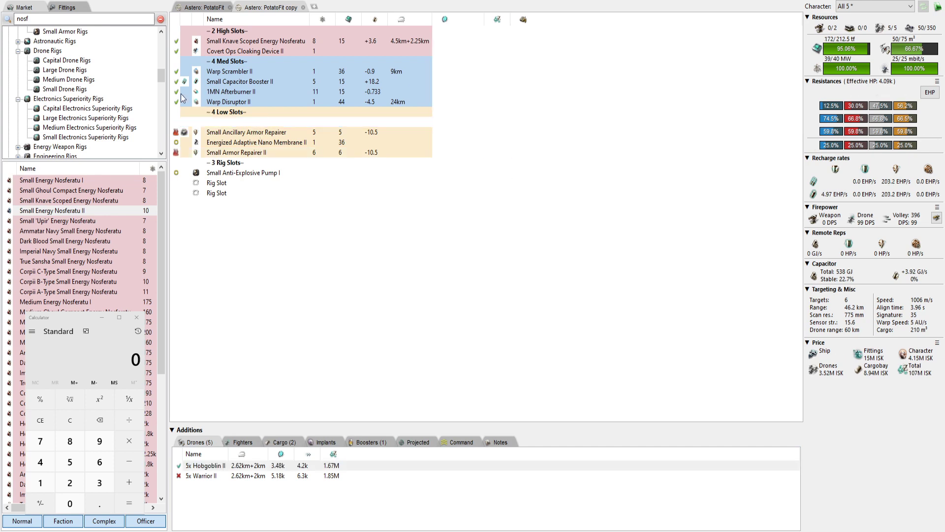
{"action": "type", "text": "dda"}
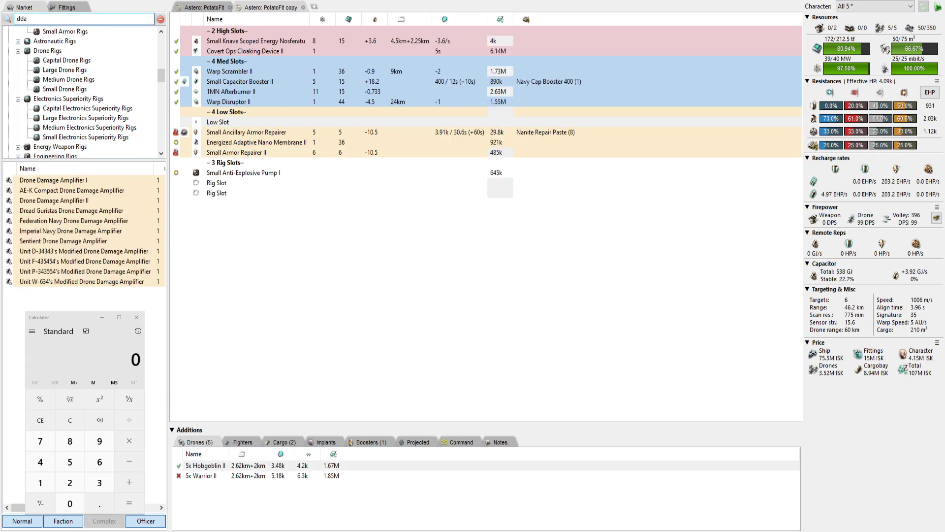
{"action": "double_click", "coordinate": [73, 201]}
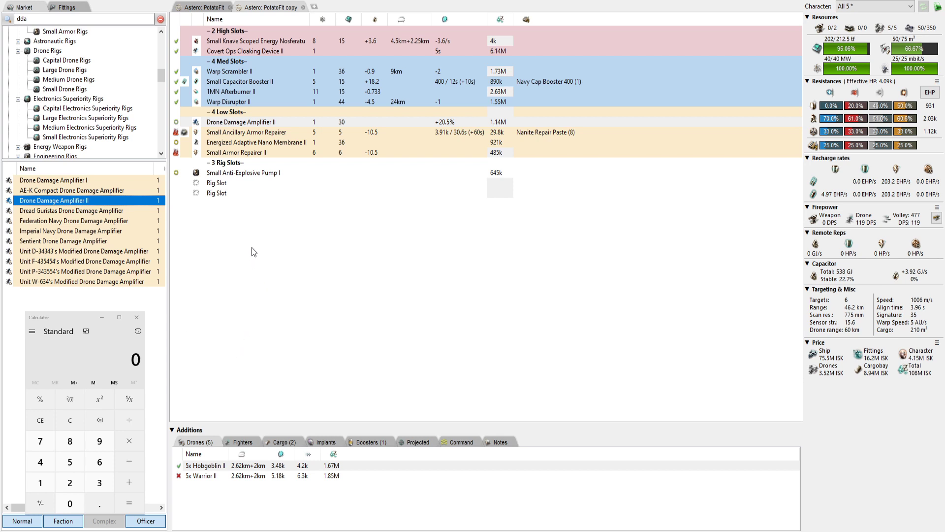
{"action": "left_click", "coordinate": [226, 43]}
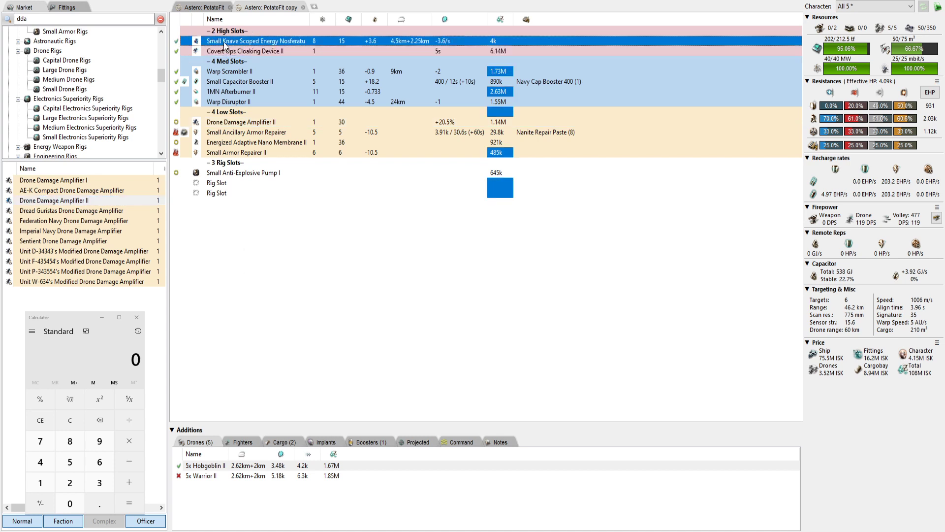
{"action": "left_click", "coordinate": [251, 50]}
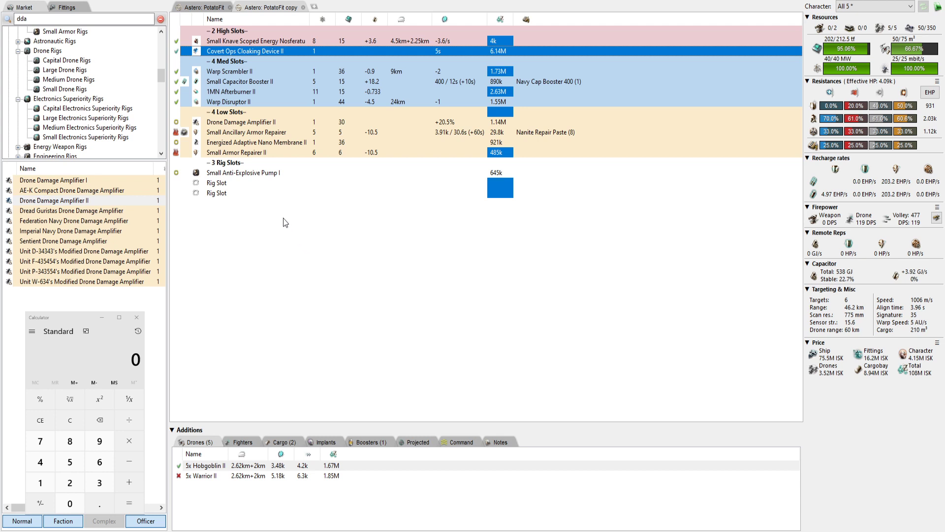
{"action": "left_click", "coordinate": [250, 174]}
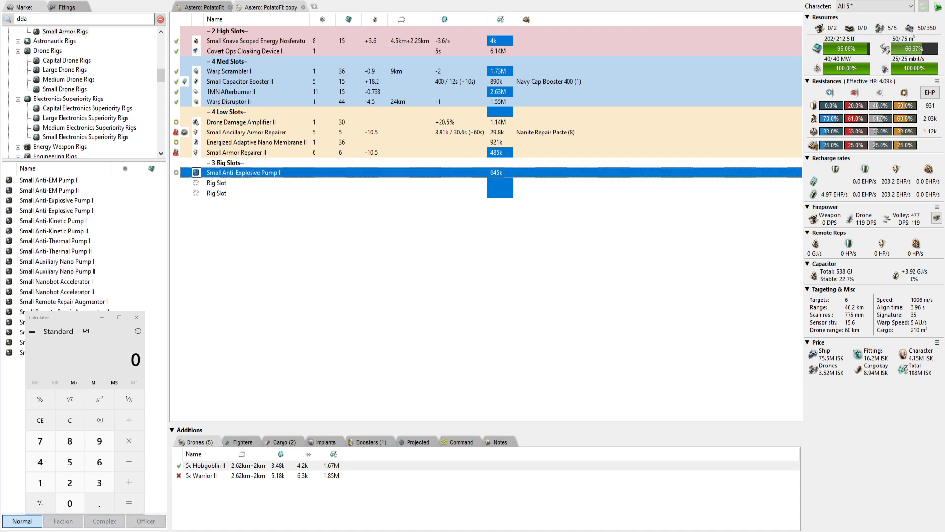
Step: Fit a Small Auxiliary Nano Pump I in the second rig slot; wheel the nosferatu to Small Ghoul Compact
{"action": "double_click", "coordinate": [69, 262]}
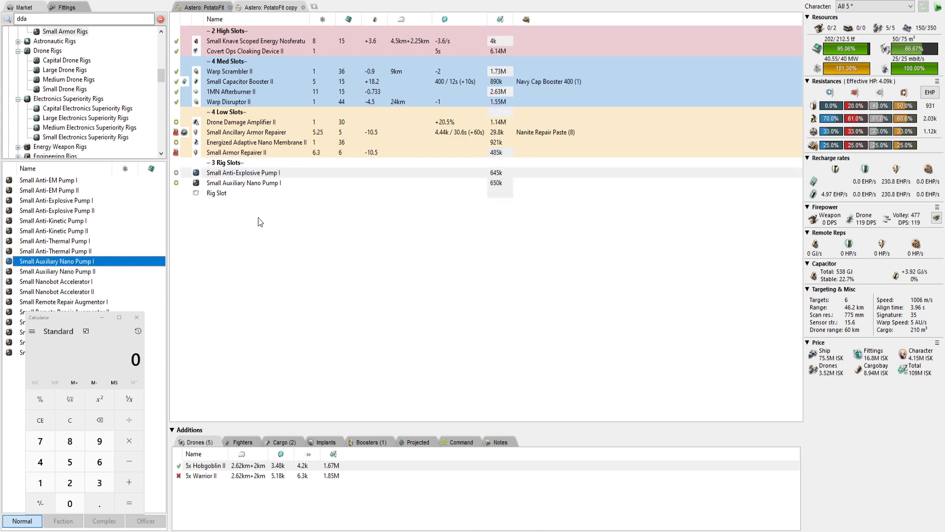
{"action": "left_click", "coordinate": [254, 44]}
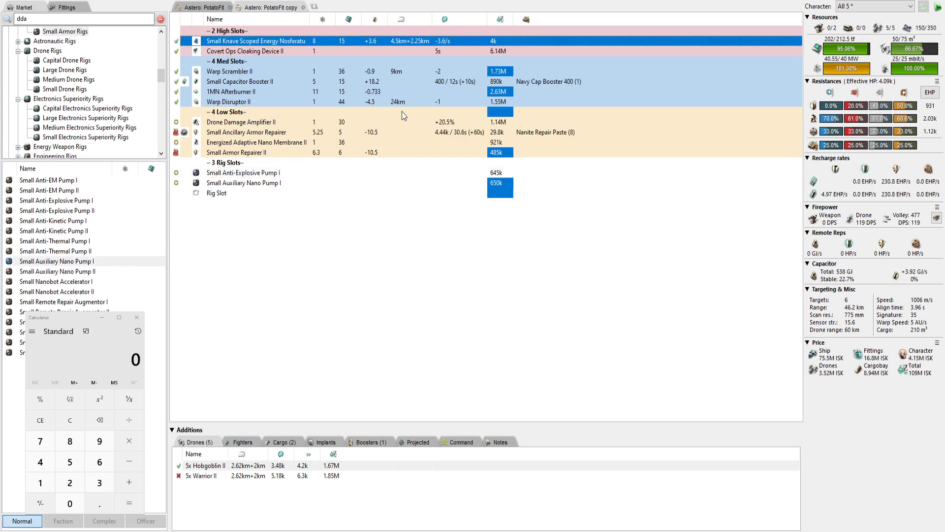
{"action": "scroll", "coordinate": [411, 111], "scroll_direction": "down", "scroll_amount": 1}
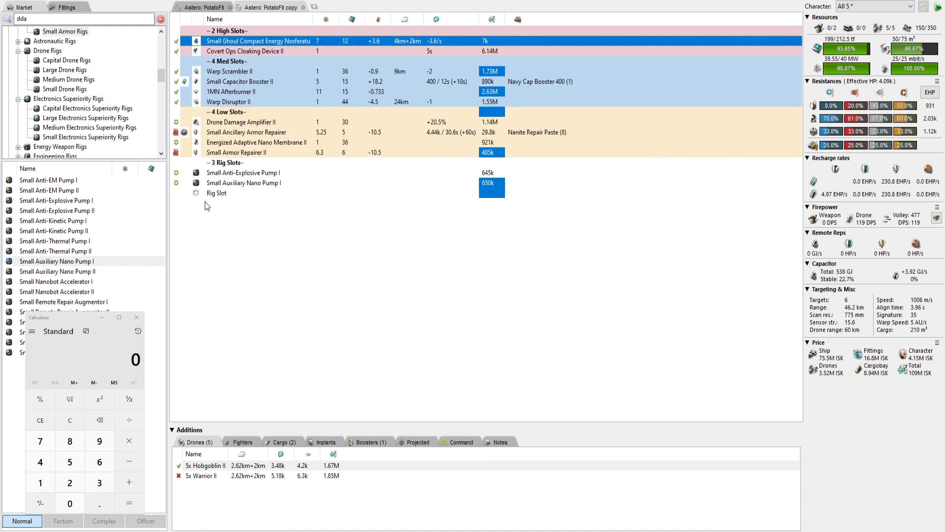
Step: Try a third Nano Pump, remove it, and toggle the fitted pump offline and back online
{"action": "double_click", "coordinate": [83, 262]}
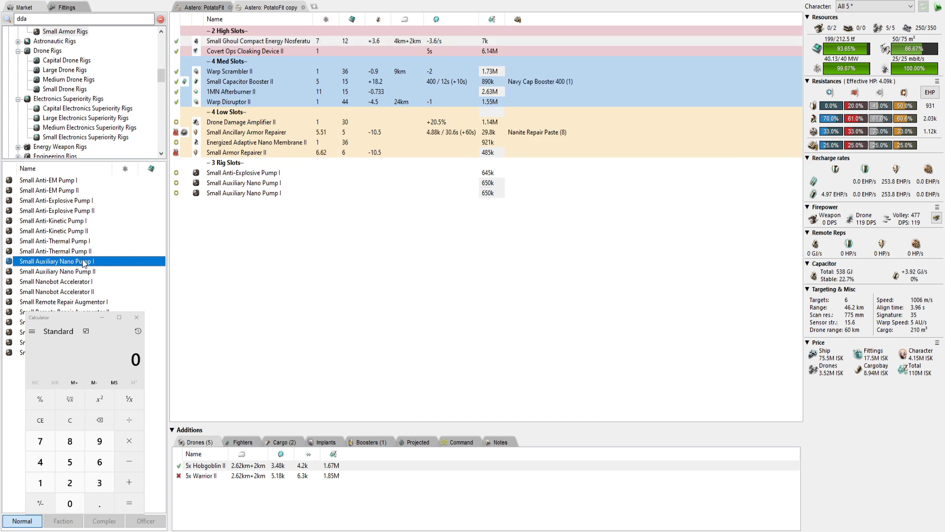
{"action": "double_click", "coordinate": [268, 196]}
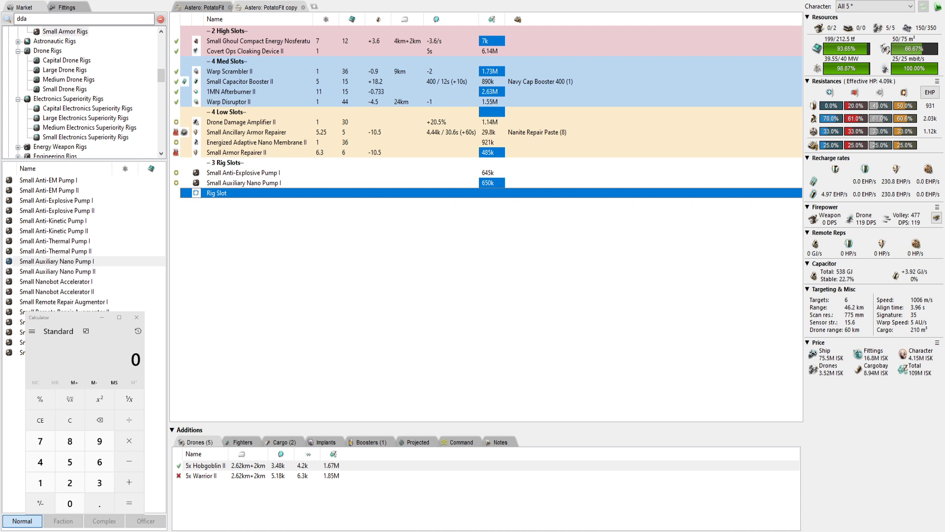
{"action": "left_click", "coordinate": [237, 186]}
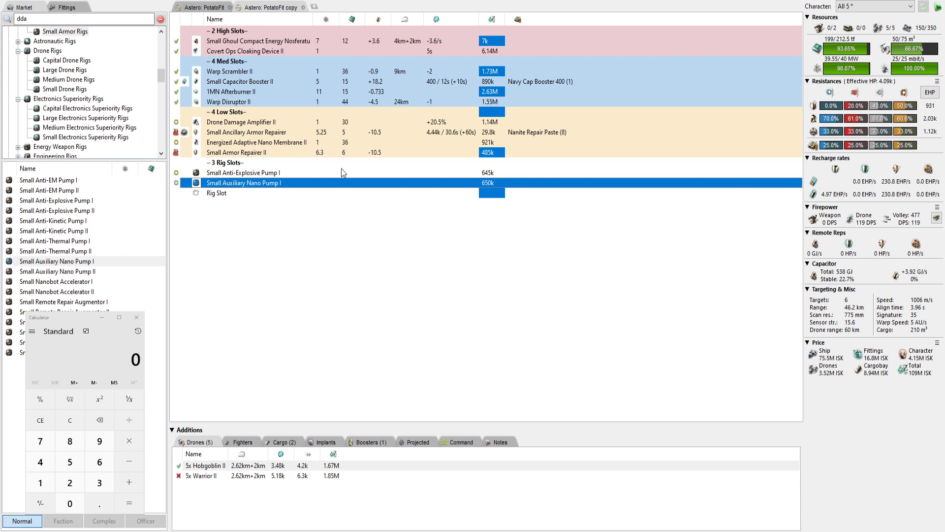
{"action": "left_click", "coordinate": [270, 133]}
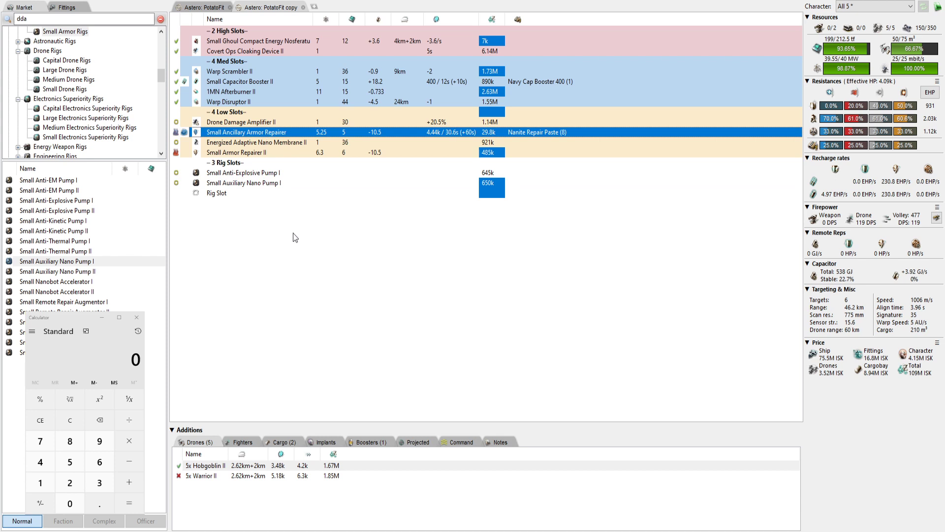
{"action": "left_click", "coordinate": [176, 183]}
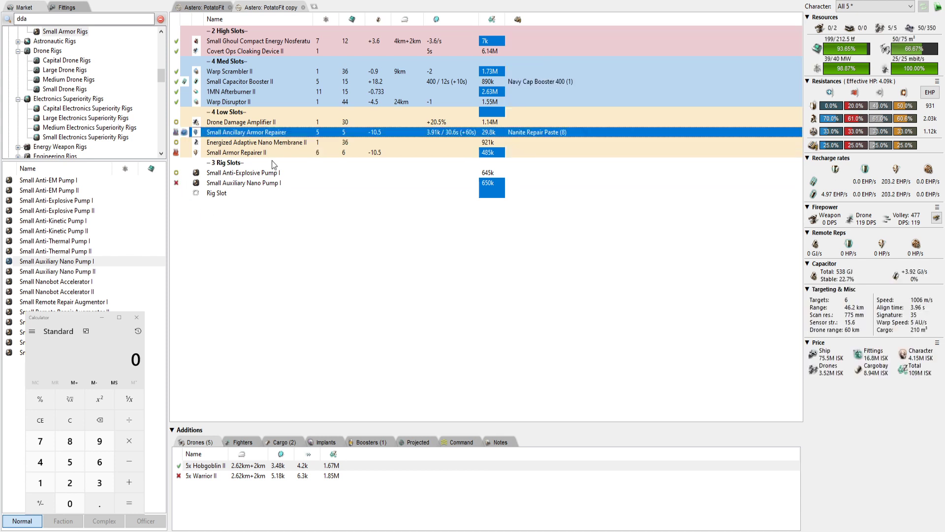
{"action": "left_click", "coordinate": [176, 183]}
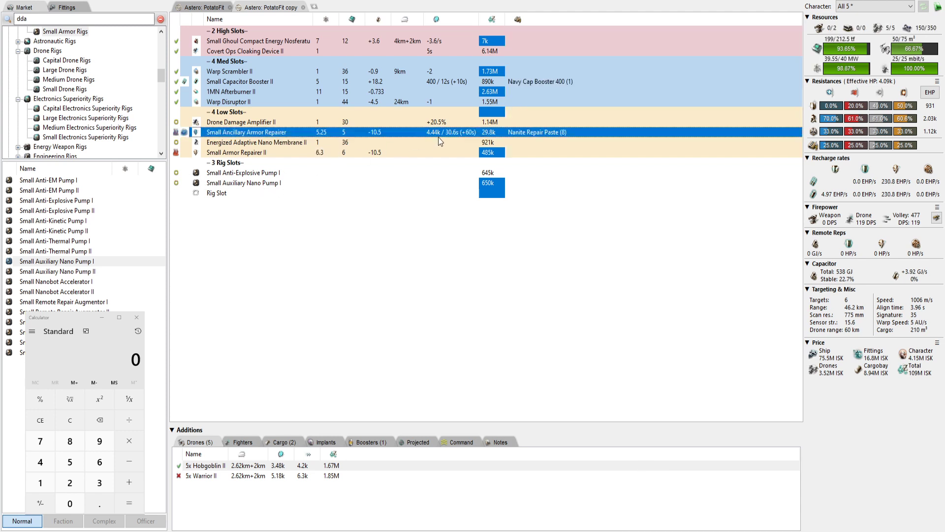
Step: Try and remove a Small Nanobot Accelerator I, then browse the drone and electronics superiority rig groups
{"action": "double_click", "coordinate": [55, 282]}
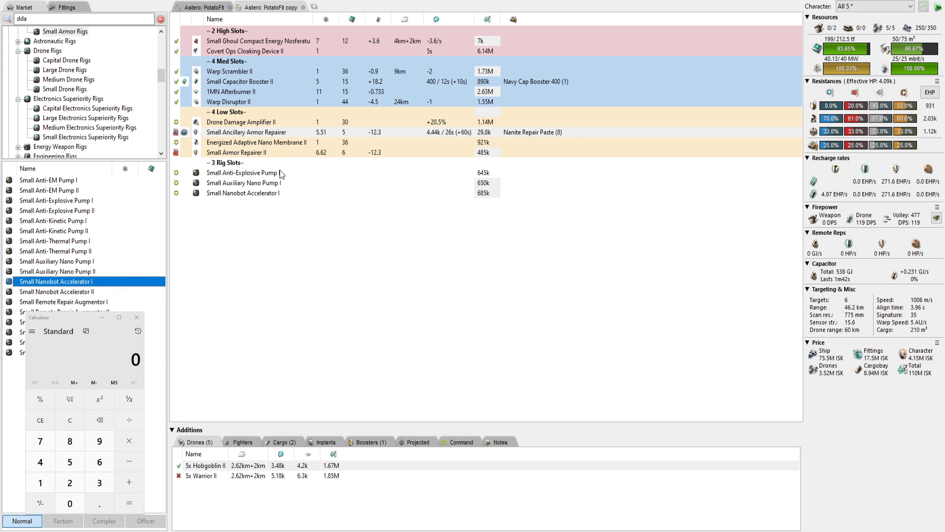
{"action": "double_click", "coordinate": [253, 195]}
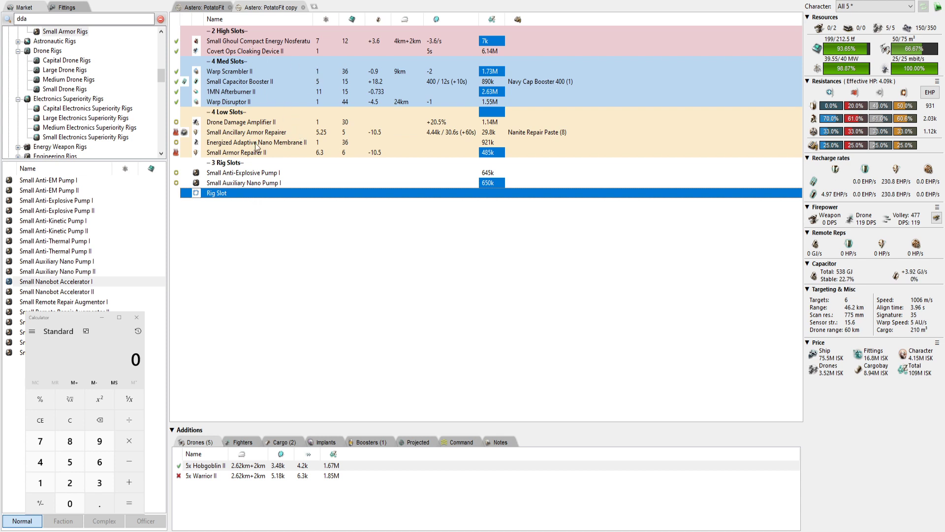
{"action": "left_click", "coordinate": [74, 89]}
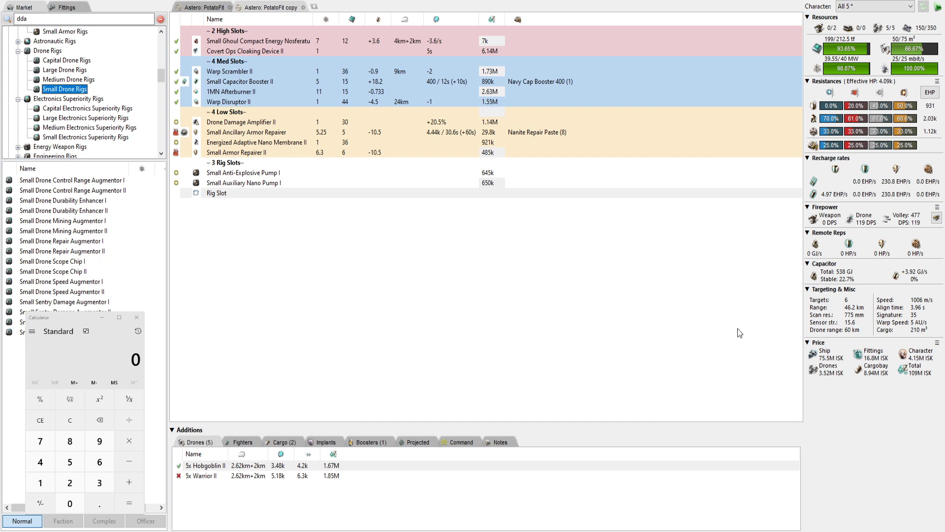
{"action": "left_click", "coordinate": [78, 128]}
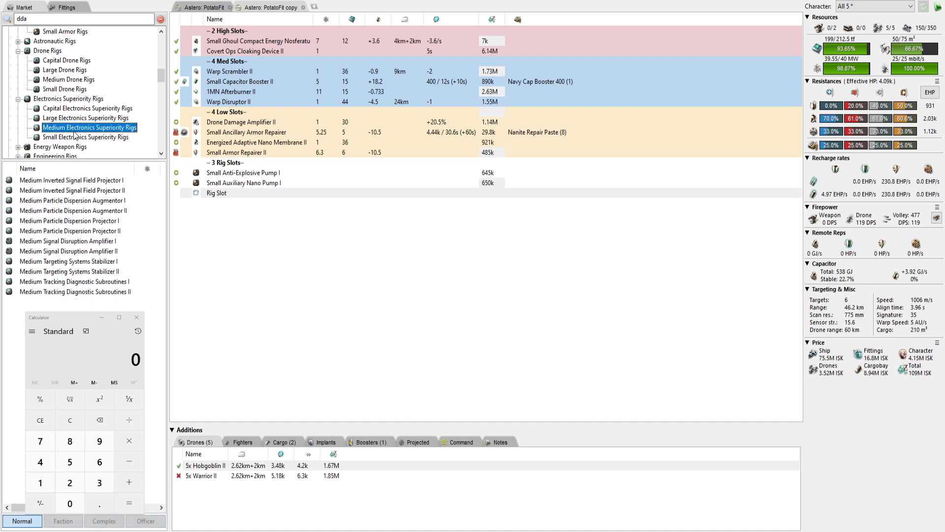
{"action": "left_click", "coordinate": [78, 137]}
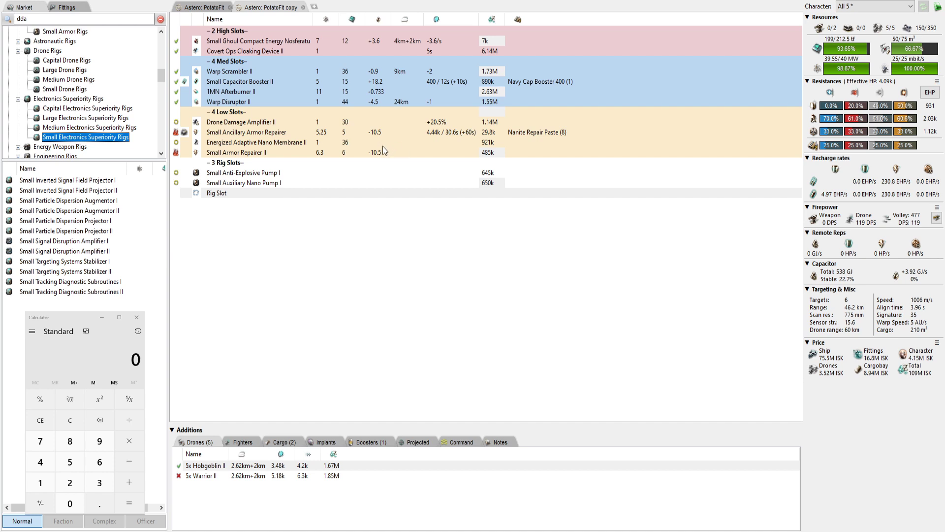
Step: Search 'hyper' and fit a Small Hyperspatial Velocity Optimizer II, undoing an accidental removal
{"action": "left_click", "coordinate": [98, 19]}
{"action": "type", "text": "hyper"}
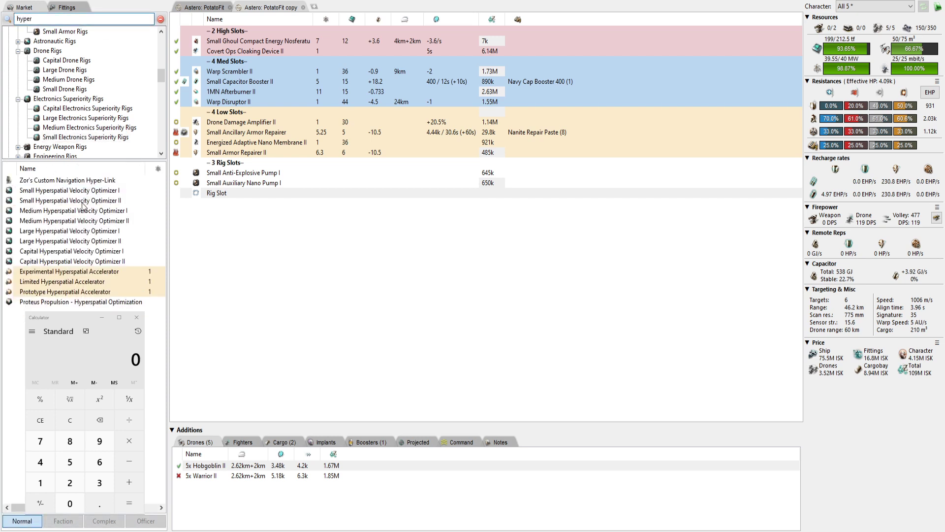
{"action": "double_click", "coordinate": [82, 206]}
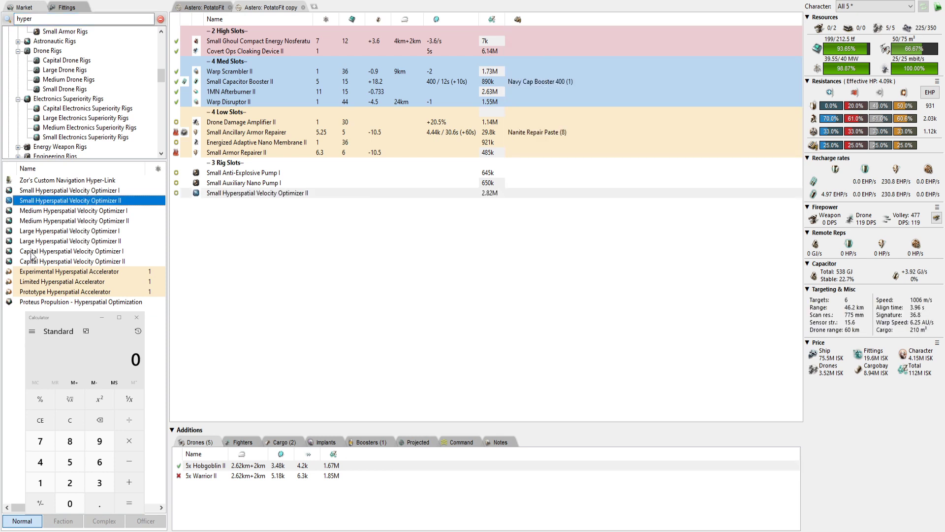
{"action": "double_click", "coordinate": [177, 193]}
{"action": "key", "text": "ctrl+z"}
Step: Filter saved fits by 'potato', open the Dramiel PotatoFit, and close the Astero PotatoFit
{"action": "left_click", "coordinate": [64, 8]}
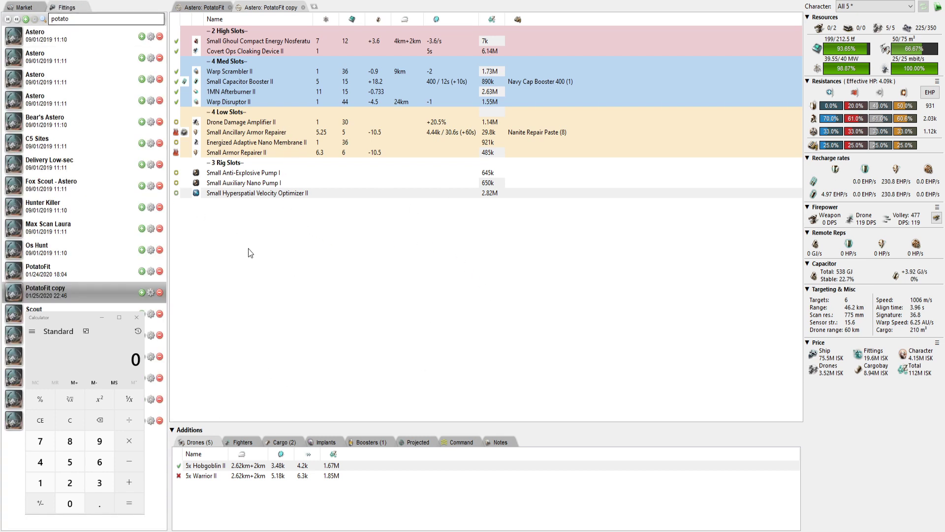
{"action": "left_click", "coordinate": [101, 18]}
{"action": "key", "text": "Return"}
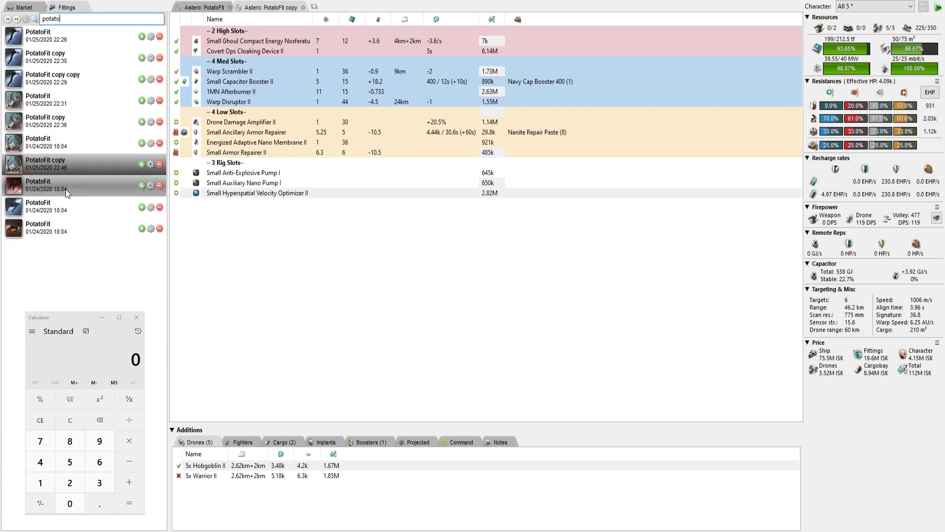
{"action": "left_click", "coordinate": [102, 189]}
{"action": "left_click", "coordinate": [230, 7]}
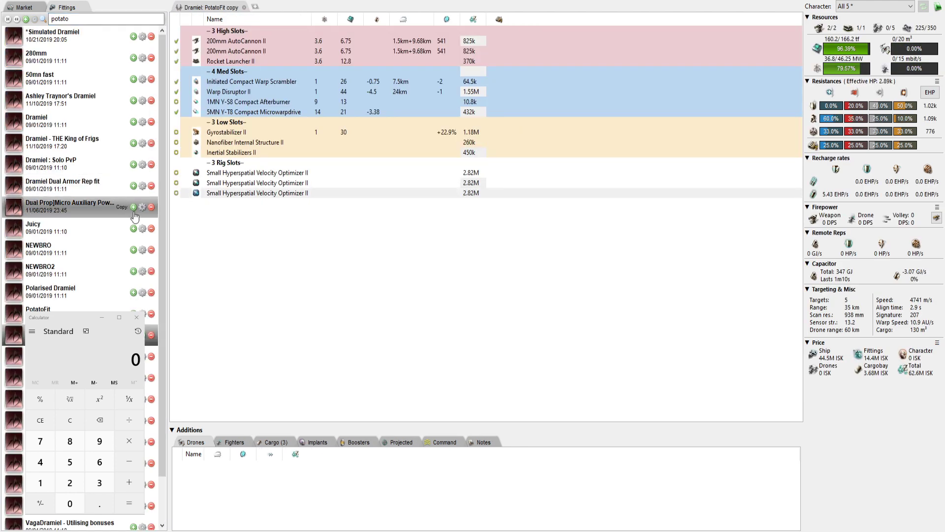
Step: Open the original Dramiel PotatoFit in a new tab and move it to the first position
{"action": "left_click", "coordinate": [256, 5]}
{"action": "left_click", "coordinate": [61, 308]}
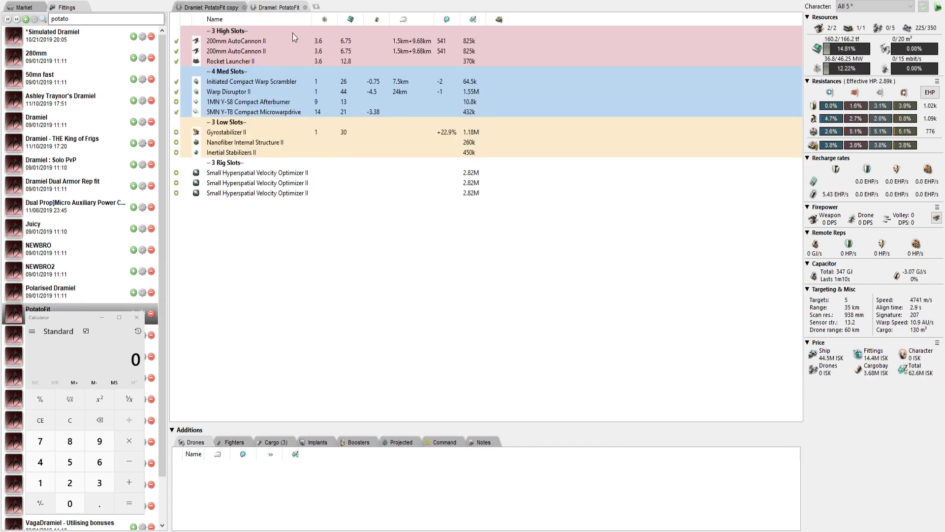
{"action": "left_click_drag", "start_coordinate": [291, 10], "coordinate": [275, 9]}
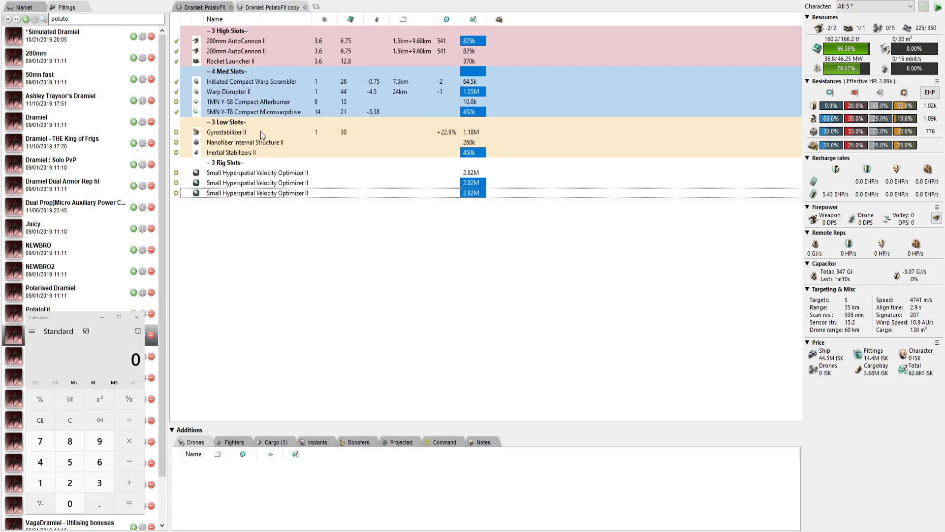
Step: Load Republic Fleet Phased Plasma S and Nova Rage Rockets, then offline the warp disruptor and microwarpdrive
{"action": "left_click", "coordinate": [264, 53]}
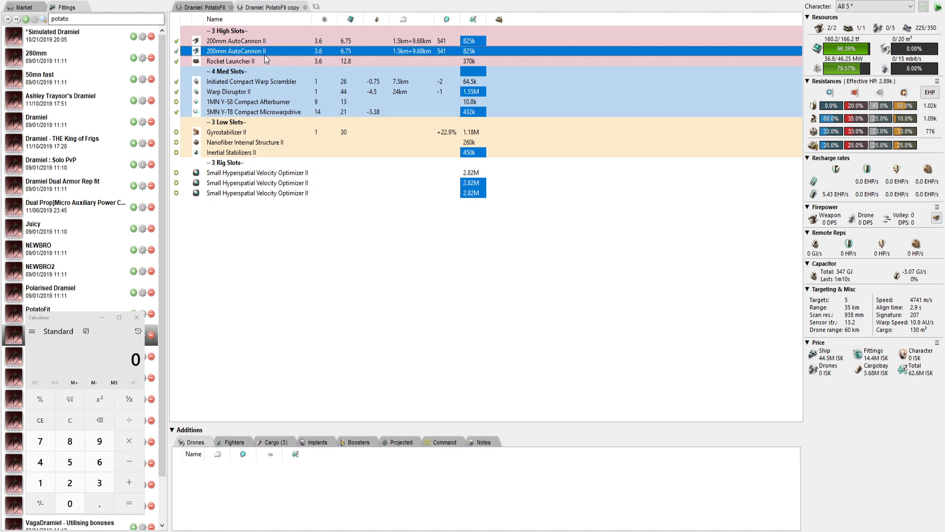
{"action": "left_click", "coordinate": [266, 45], "text": "shift"}
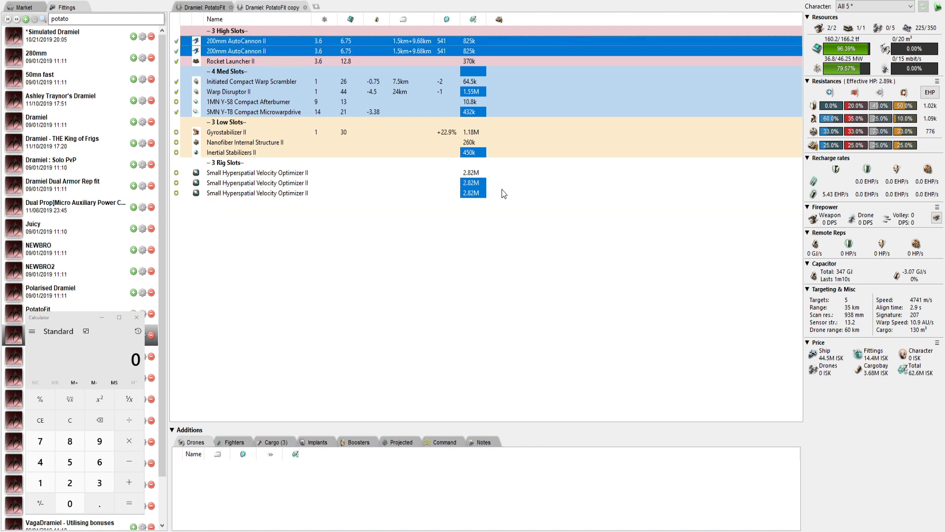
{"action": "left_click", "coordinate": [273, 61]}
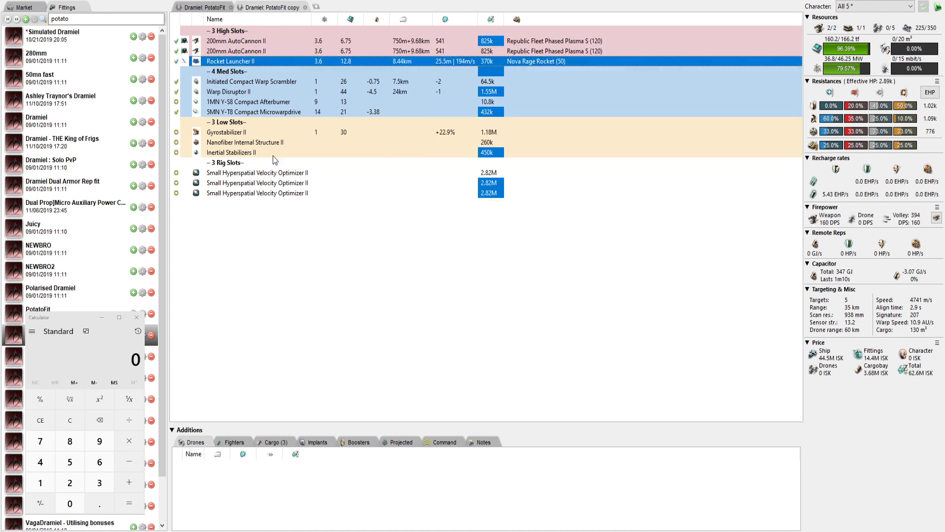
{"action": "left_click", "coordinate": [362, 238]}
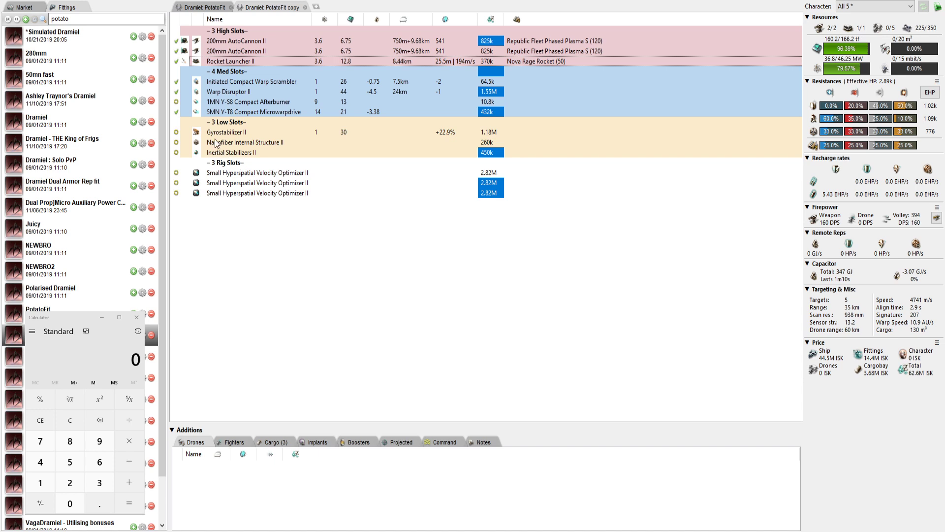
{"action": "left_click", "coordinate": [176, 93]}
{"action": "left_click", "coordinate": [177, 112]}
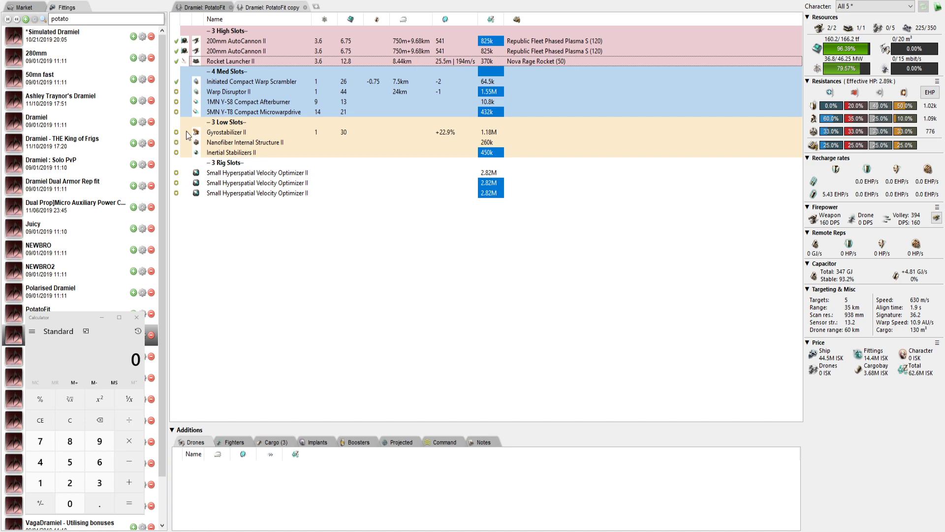
Step: Replace the Gyrostabilizer II with a Damage Control II found via 'dc', toggling it off and on
{"action": "key", "text": "Delete"}
{"action": "double_click", "coordinate": [223, 132]}
{"action": "key", "text": "ctrl+f"}
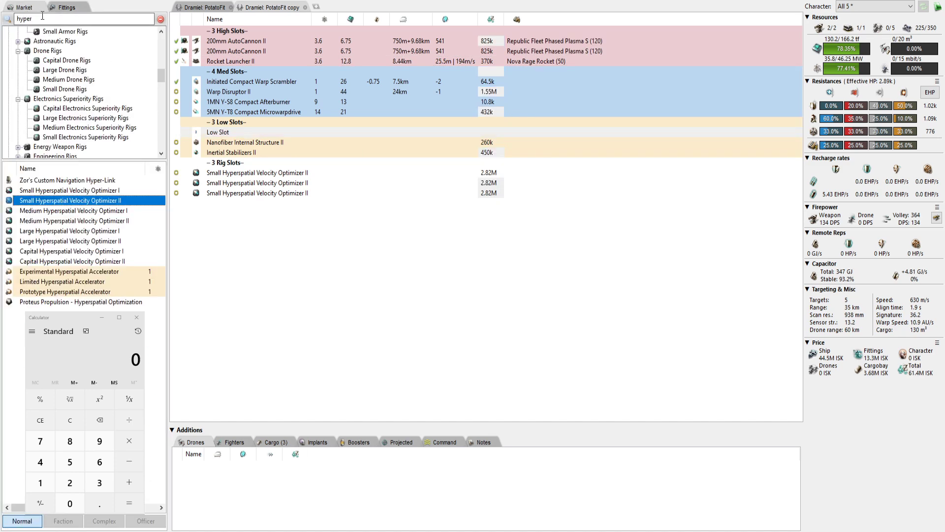
{"action": "type", "text": "dc"}
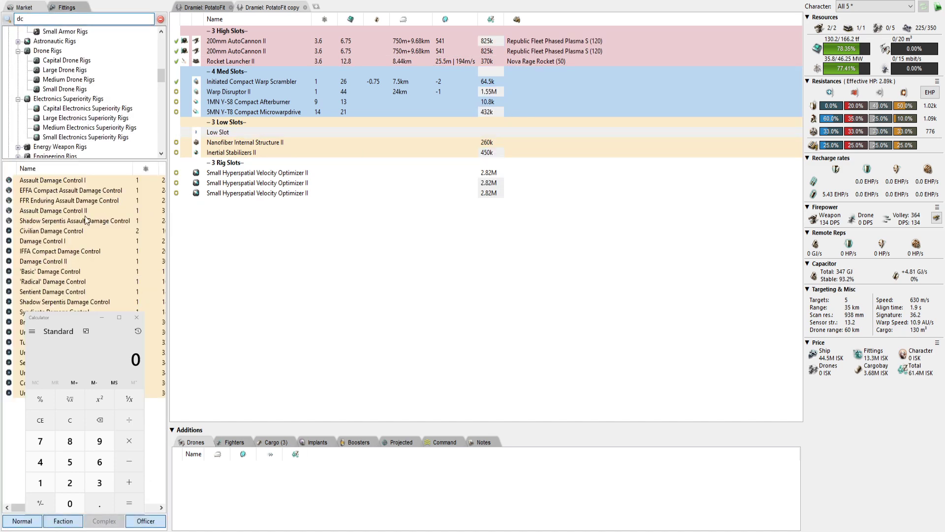
{"action": "double_click", "coordinate": [71, 261]}
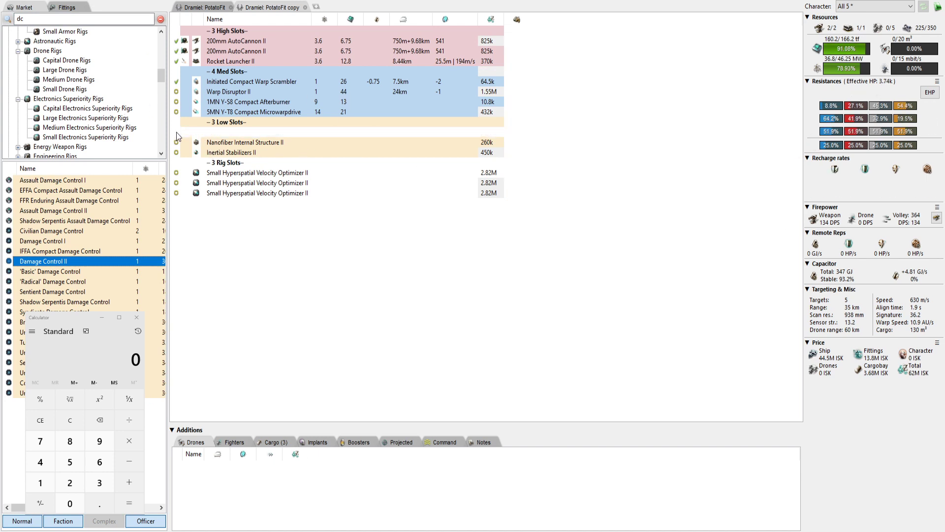
{"action": "left_click", "coordinate": [176, 132]}
{"action": "left_click", "coordinate": [176, 132]}
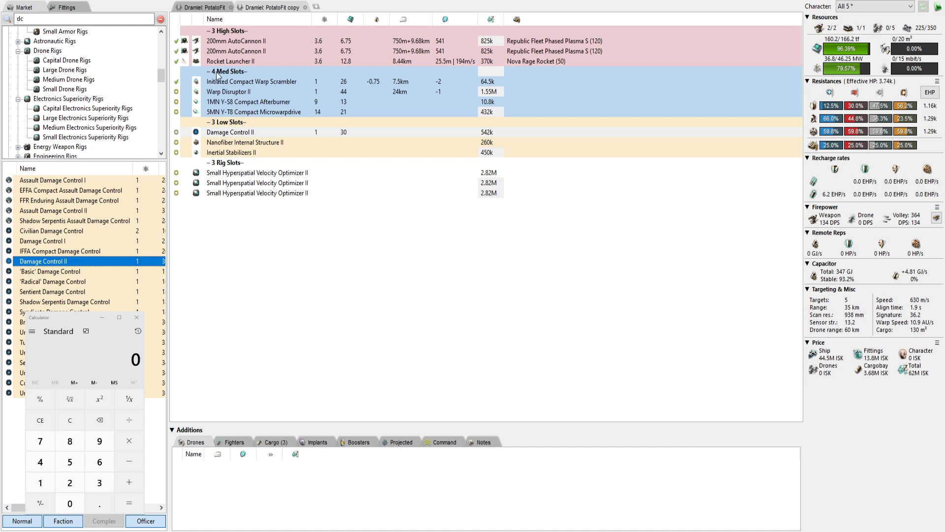
Step: Mouse-wheel through variants of the warp scrambler, 1MN afterburner and 5MN microwarpdrive
{"action": "left_click", "coordinate": [246, 81]}
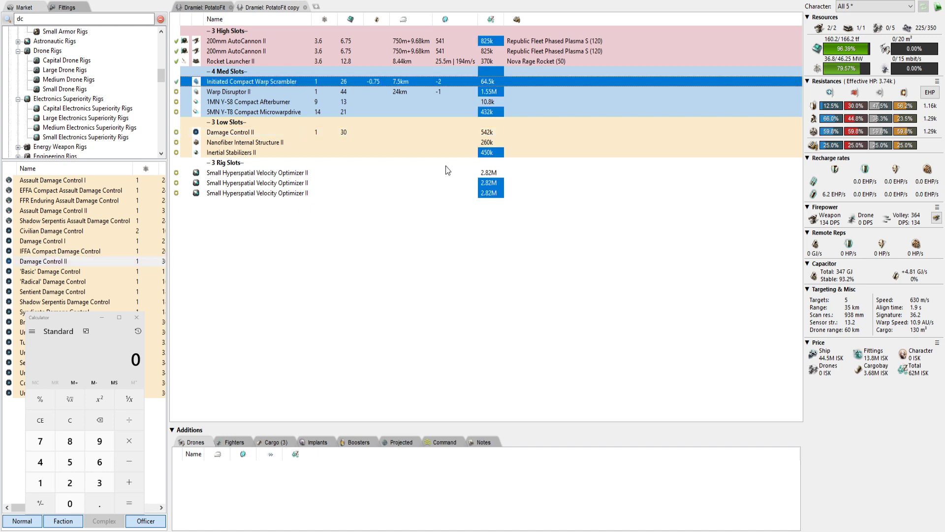
{"action": "scroll", "coordinate": [445, 152], "scroll_direction": "down", "scroll_amount": 1}
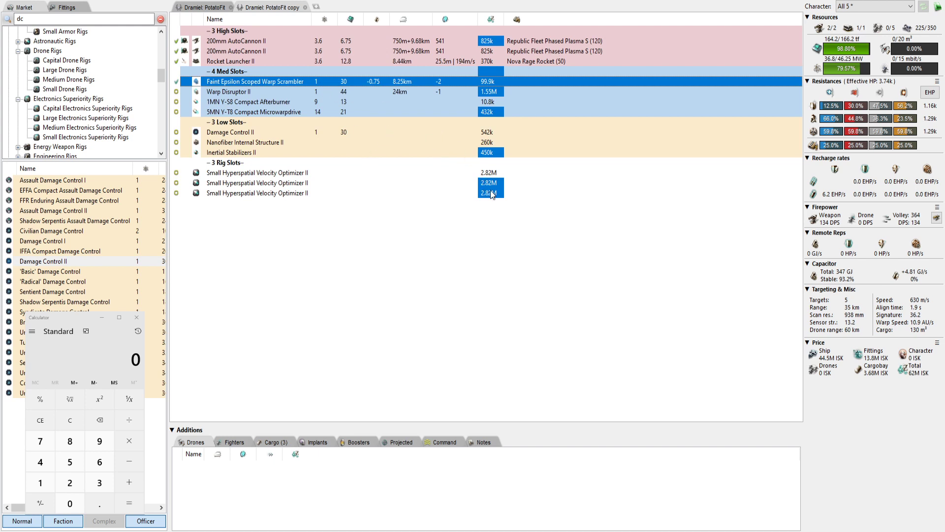
{"action": "scroll", "coordinate": [489, 191], "scroll_direction": "down", "scroll_amount": 1}
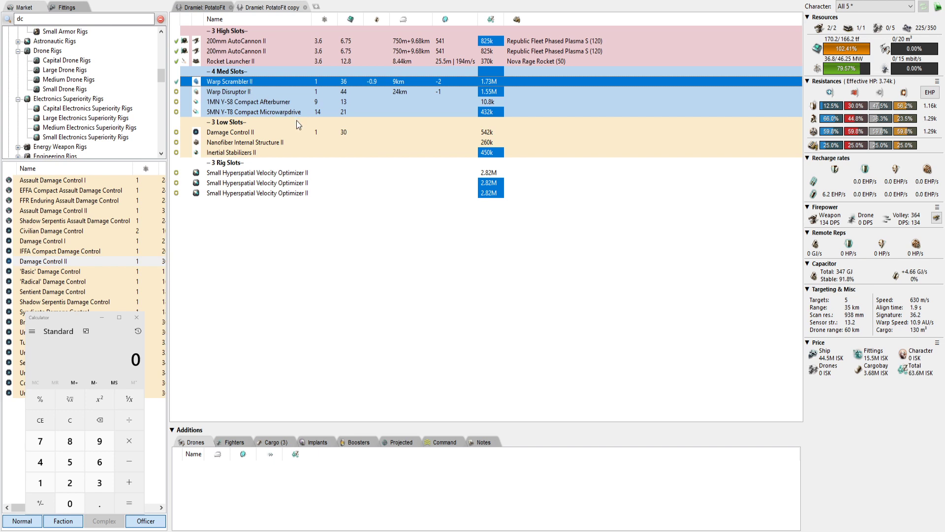
{"action": "scroll", "coordinate": [437, 141], "scroll_direction": "up", "scroll_amount": 1}
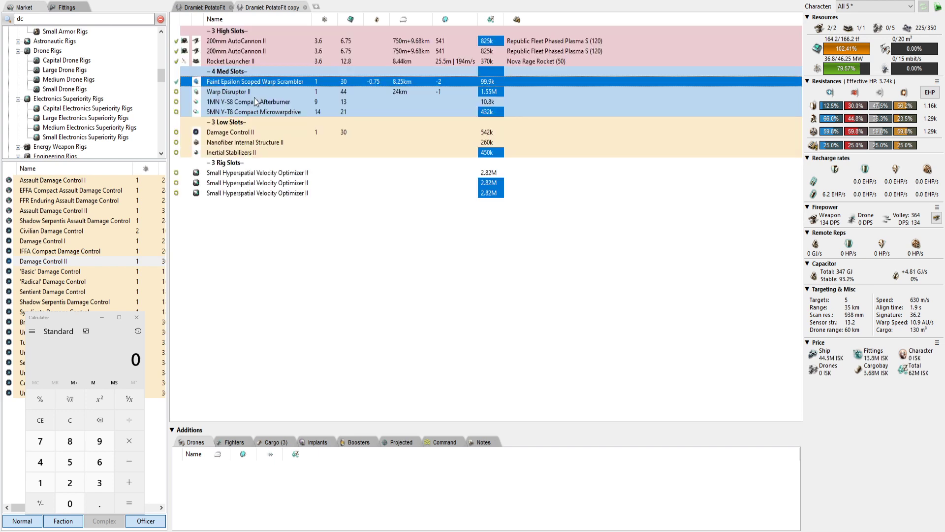
{"action": "left_click", "coordinate": [271, 102]}
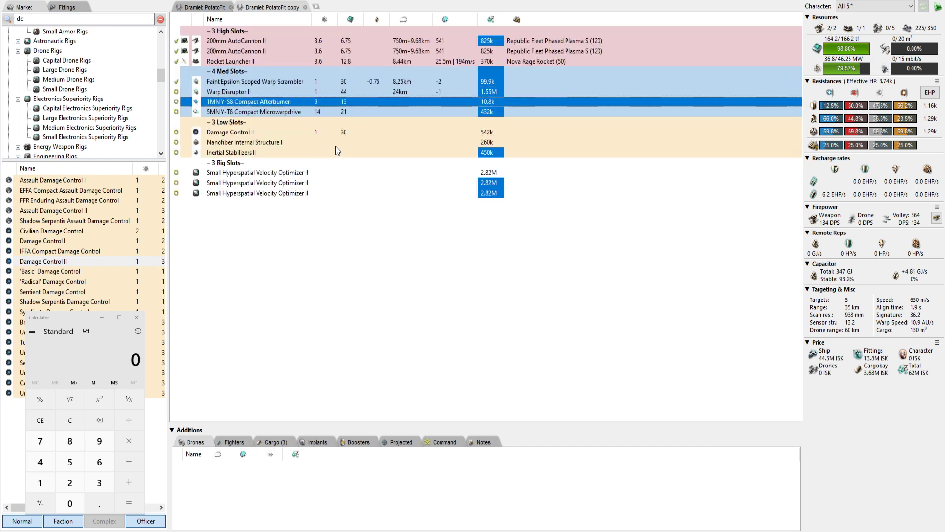
{"action": "scroll", "coordinate": [442, 203], "scroll_direction": "up", "scroll_amount": 1}
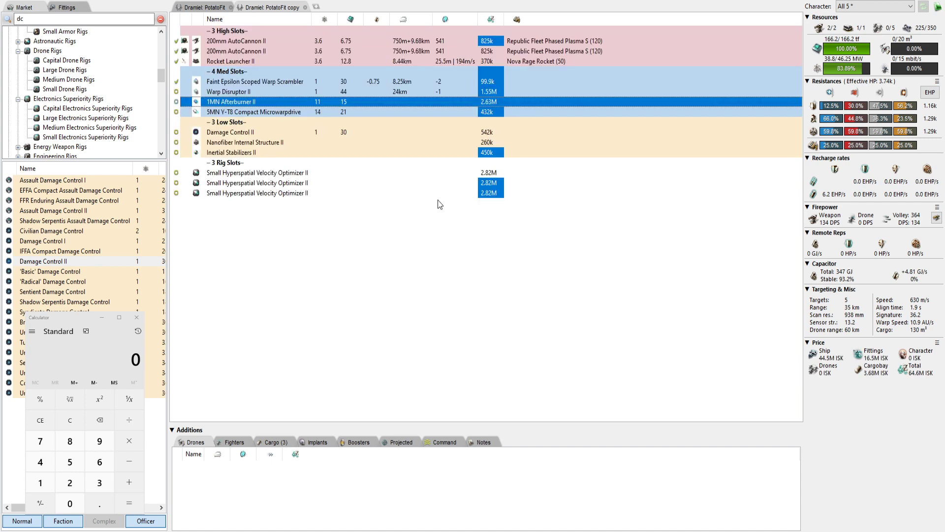
{"action": "left_click", "coordinate": [243, 112]}
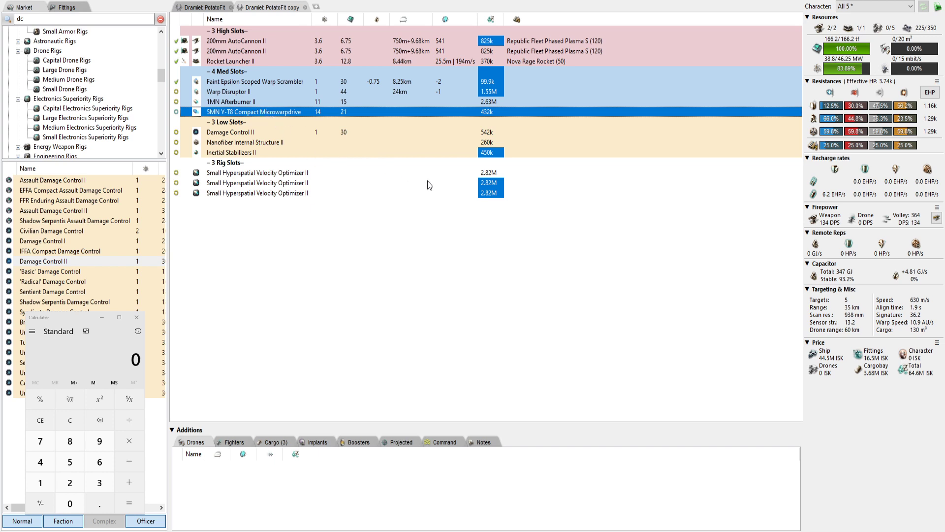
{"action": "scroll", "coordinate": [434, 187], "scroll_direction": "up", "scroll_amount": 1}
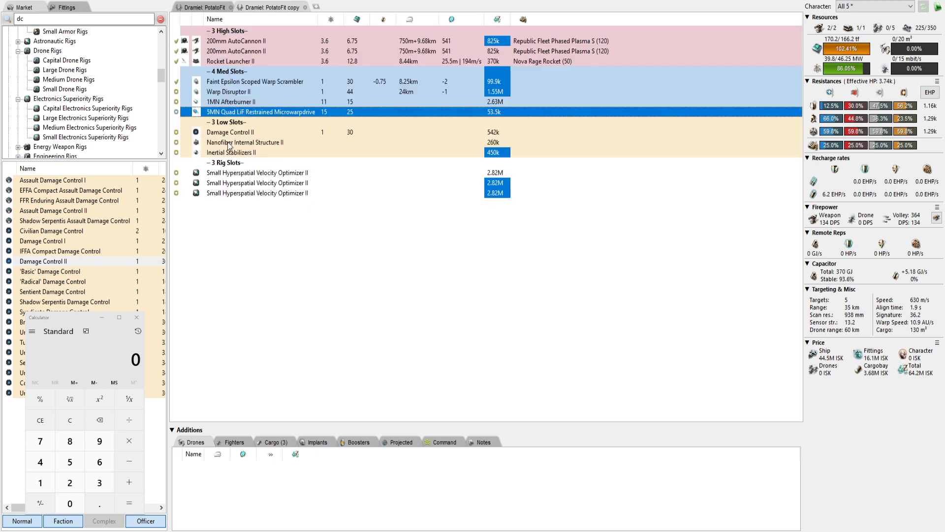
Step: Swap Damage Control II for IFFA Compact Damage Control and select the Faint Epsilon Scoped Warp Scrambler
{"action": "left_click", "coordinate": [238, 134]}
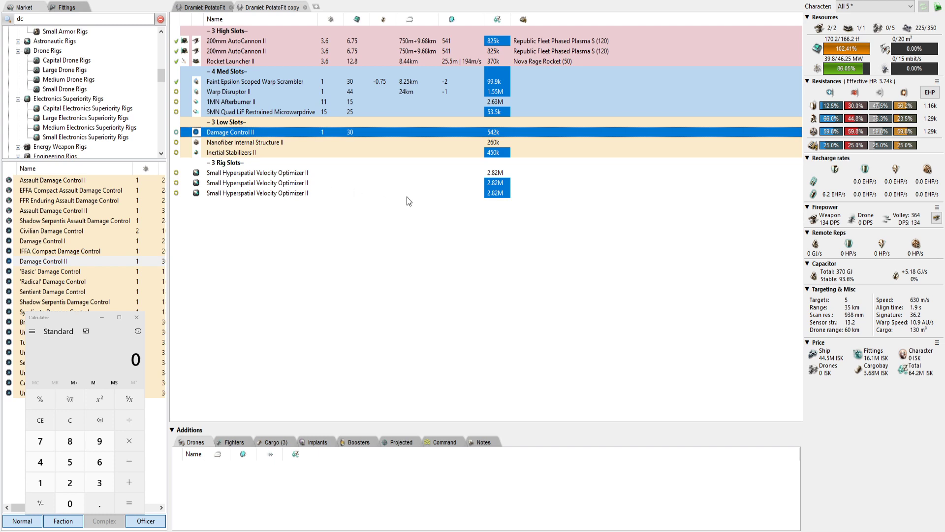
{"action": "scroll", "coordinate": [406, 197], "scroll_direction": "down", "scroll_amount": 1}
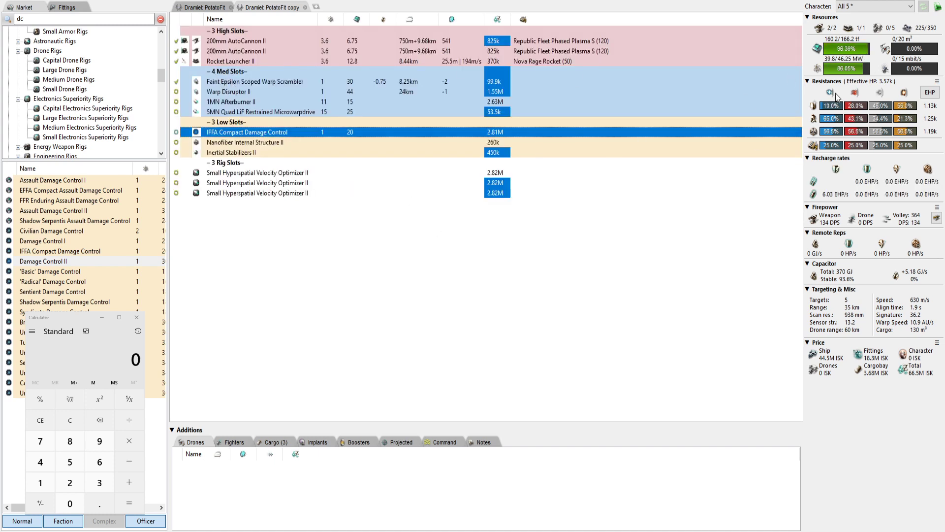
{"action": "left_click", "coordinate": [264, 83]}
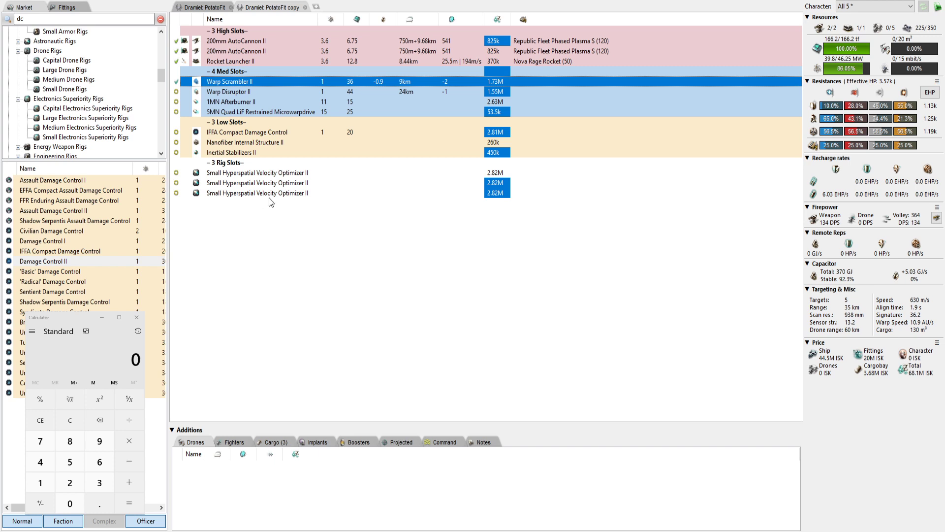
Step: Set the Warp Scrambler II to online only and activate the 1MN Afterburner II
{"action": "mouse_move", "coordinate": [283, 186]}
{"action": "left_mouse_down"}
{"action": "mouse_move", "coordinate": [279, 177]}
{"action": "mouse_move", "coordinate": [296, 194]}
{"action": "left_mouse_up"}
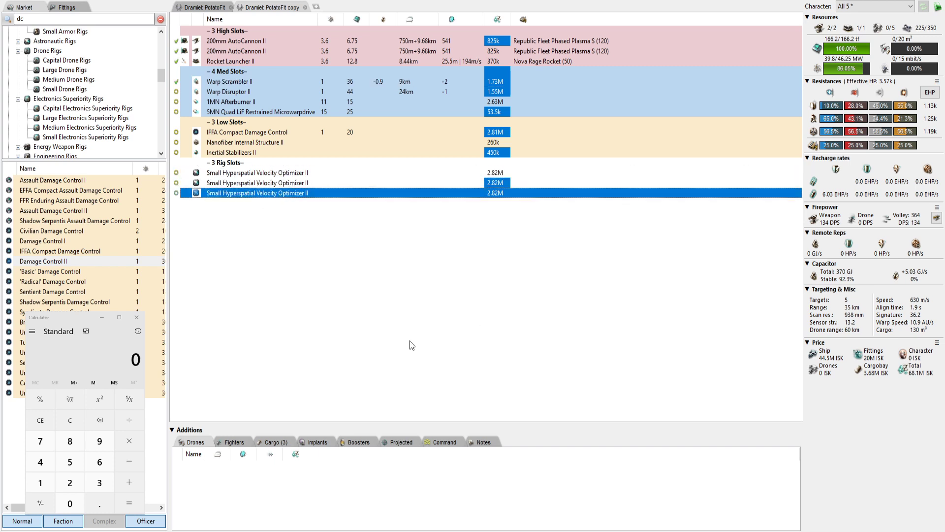
{"action": "left_click", "coordinate": [176, 83]}
{"action": "left_click", "coordinate": [176, 102]}
{"action": "left_click", "coordinate": [294, 264]}
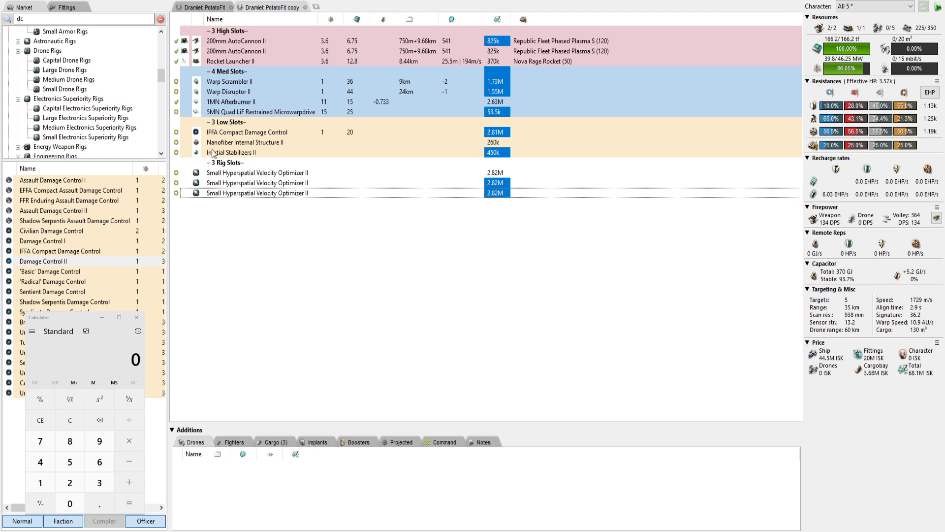
Step: Swap Inertial Stabilizers II for Type-D Restrained Inertial Stabilizers and return the afterburner to online
{"action": "left_click", "coordinate": [227, 153]}
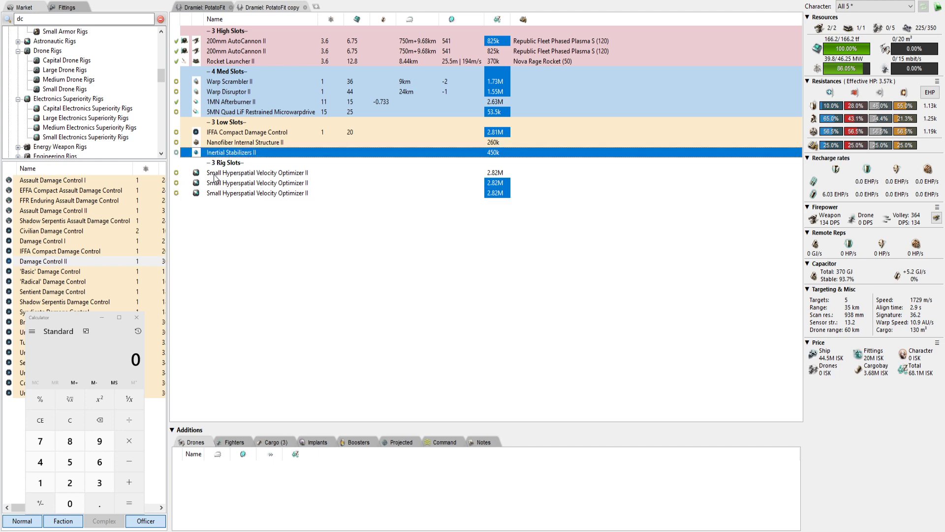
{"action": "scroll", "coordinate": [403, 222], "scroll_direction": "down", "scroll_amount": 1}
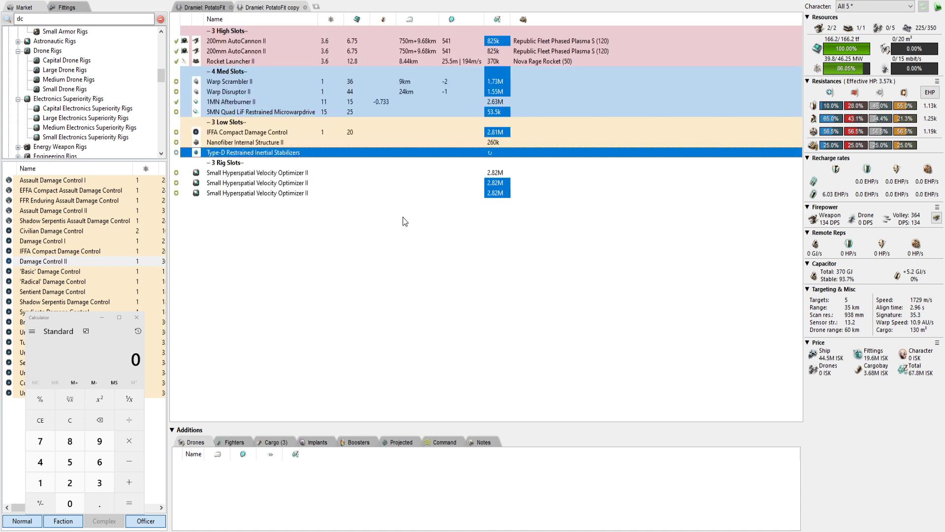
{"action": "left_click", "coordinate": [175, 102]}
{"action": "scroll", "coordinate": [443, 247], "scroll_direction": "up", "scroll_amount": 1}
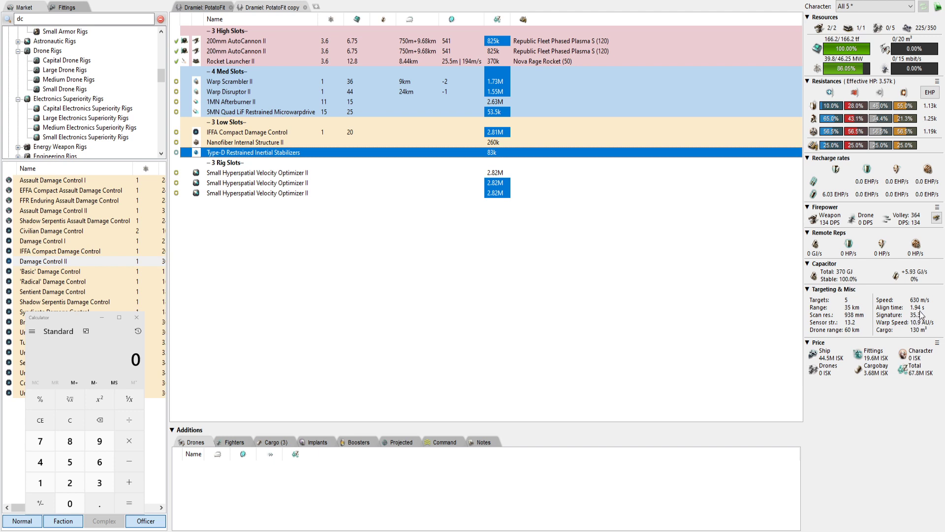
Step: Change Nanofiber Internal Structure II to Type-D Restrained Nanofiber Structure, comparing both with undo and redo
{"action": "left_click", "coordinate": [253, 143]}
{"action": "scroll", "coordinate": [400, 208], "scroll_direction": "down", "scroll_amount": 1}
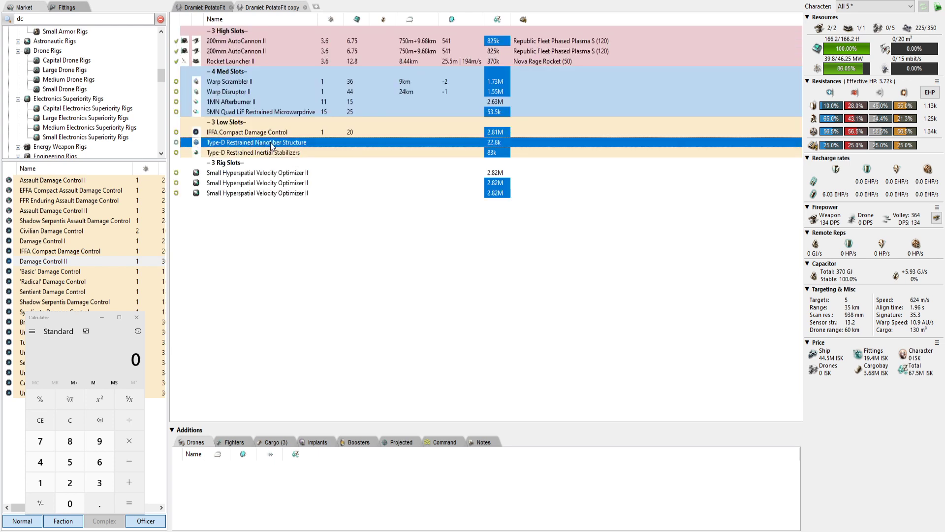
{"action": "key", "text": "Delete"}
{"action": "key", "text": "ctrl+z"}
{"action": "key", "text": "ctrl+z"}
{"action": "key", "text": "ctrl+y"}
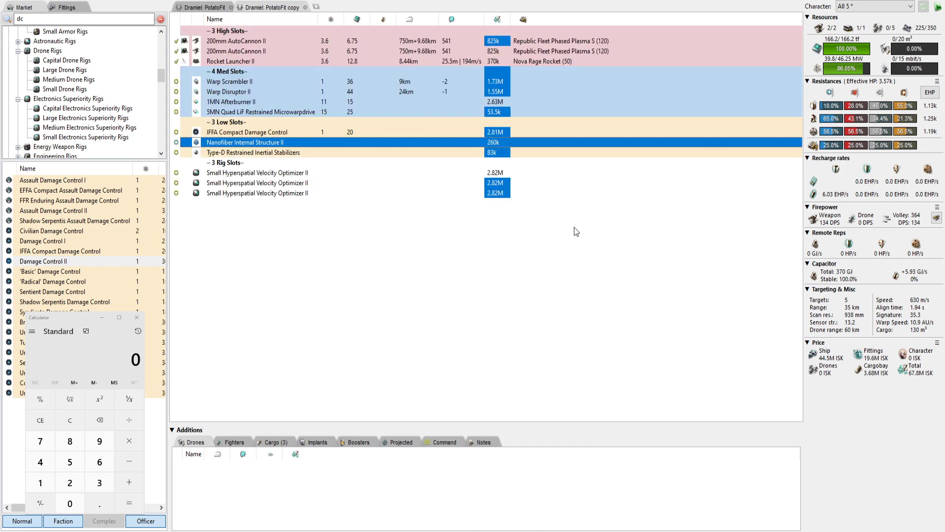
{"action": "left_click", "coordinate": [176, 103]}
{"action": "key", "text": "ctrl+z"}
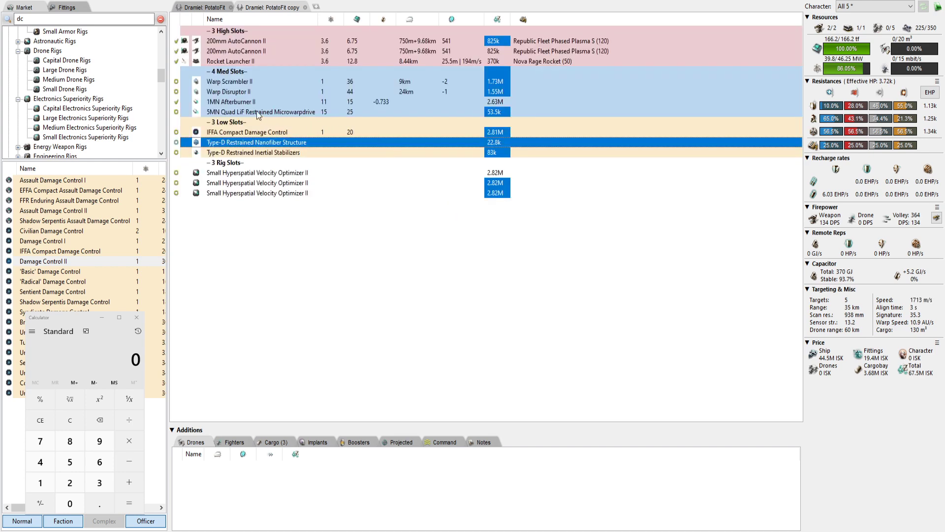
Step: Activate the 5MN Quad LiF Restrained Microwarpdrive instead of the afterburner, reaching 4698 m/s
{"action": "left_click", "coordinate": [177, 102]}
{"action": "left_click", "coordinate": [176, 112]}
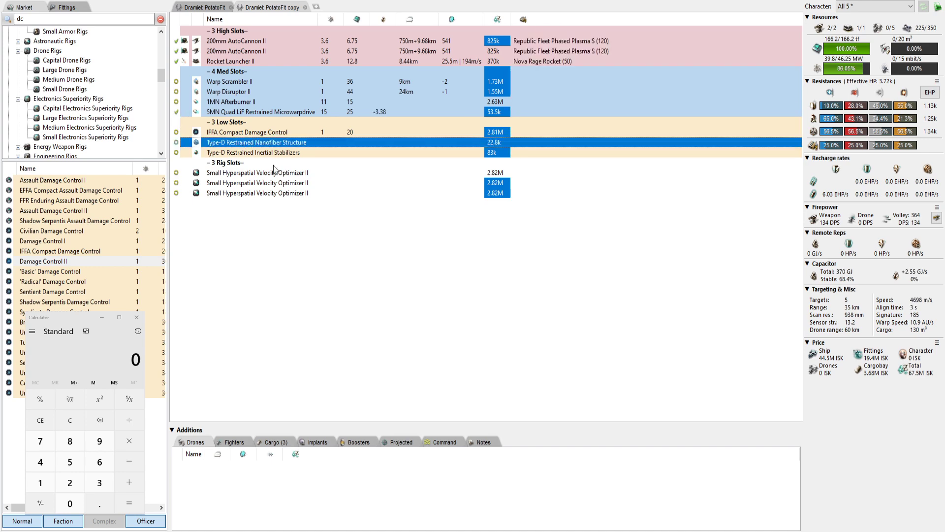
{"action": "scroll", "coordinate": [409, 231], "scroll_direction": "up", "scroll_amount": 1}
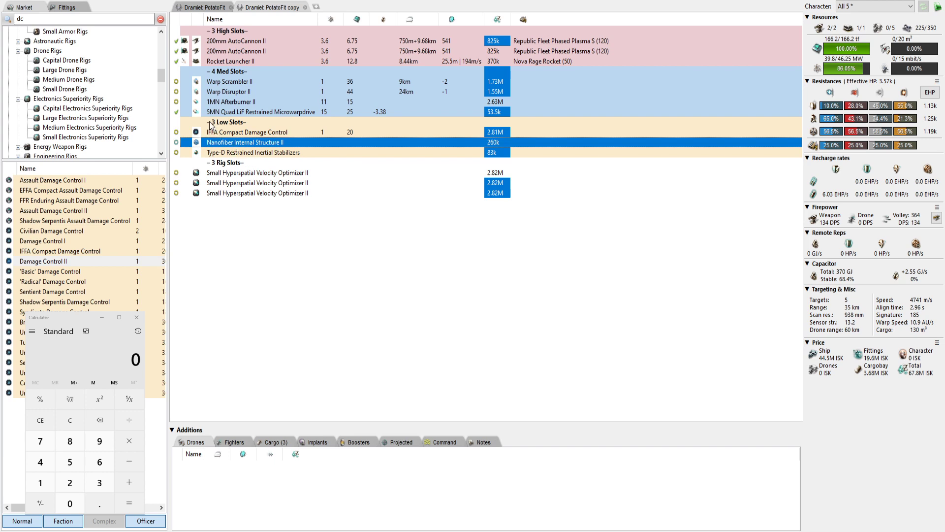
{"action": "left_click", "coordinate": [247, 114]}
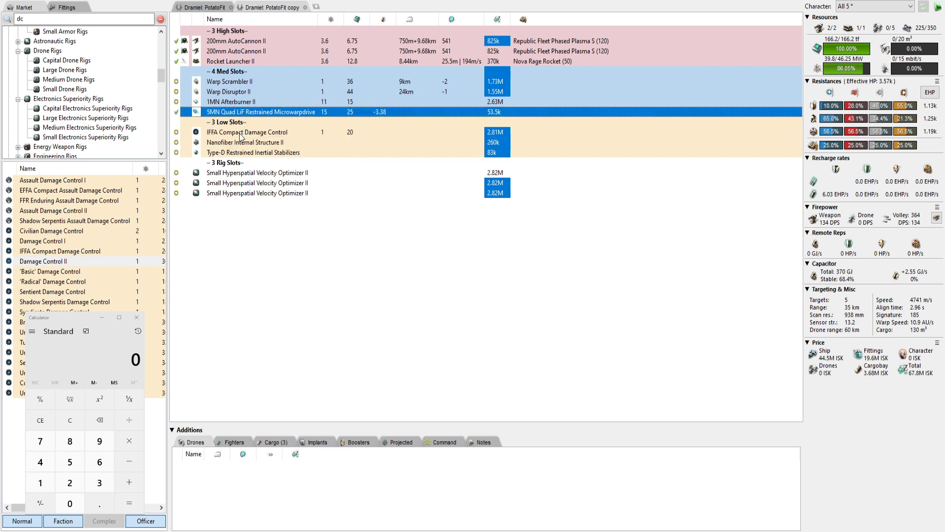
{"action": "left_click", "coordinate": [226, 143]}
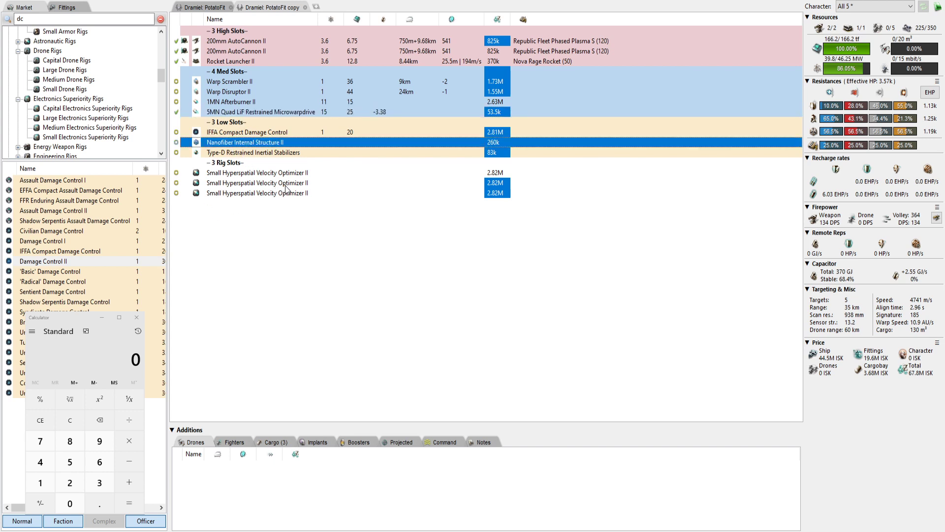
{"action": "scroll", "coordinate": [420, 220], "scroll_direction": "down", "scroll_amount": 1}
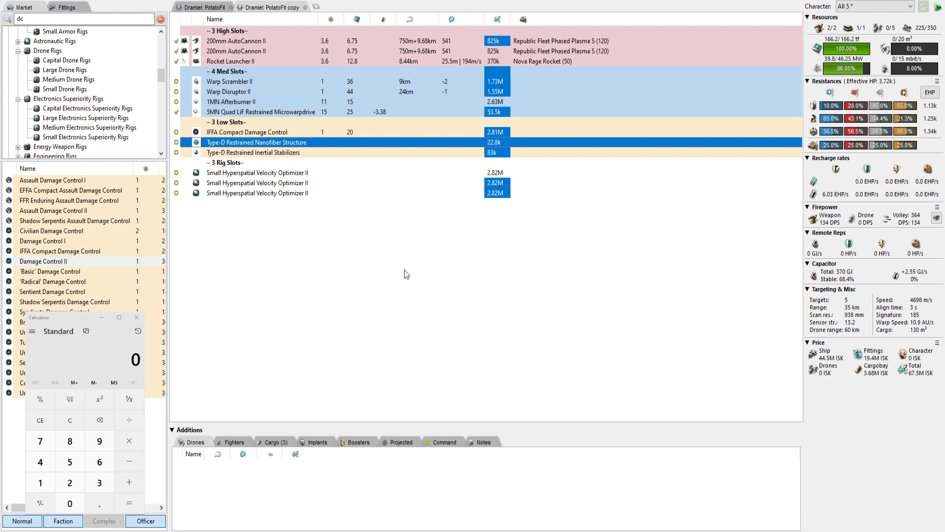
{"action": "left_click", "coordinate": [248, 234]}
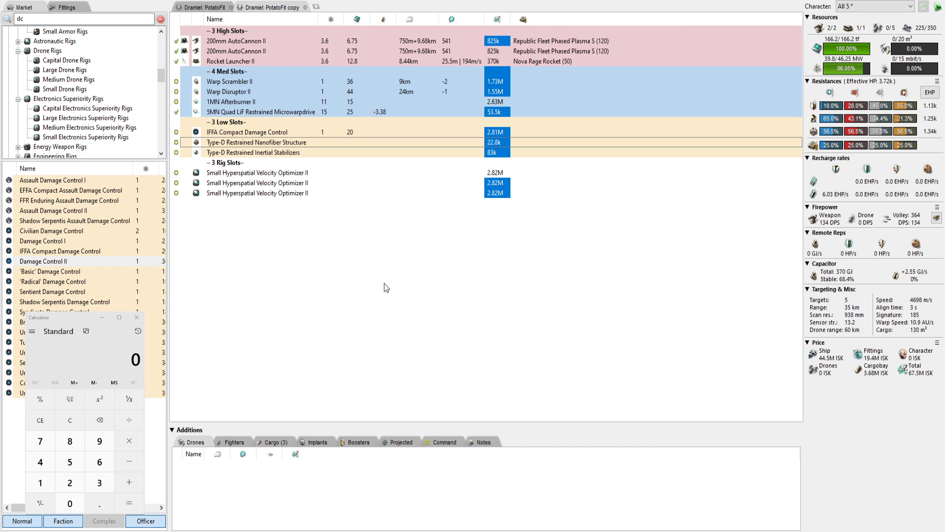
Step: Search saved fits for 'potato', open the Garmur PotatoFit, and copy it as 'PotatoFit copy'
{"action": "left_click", "coordinate": [66, 7]}
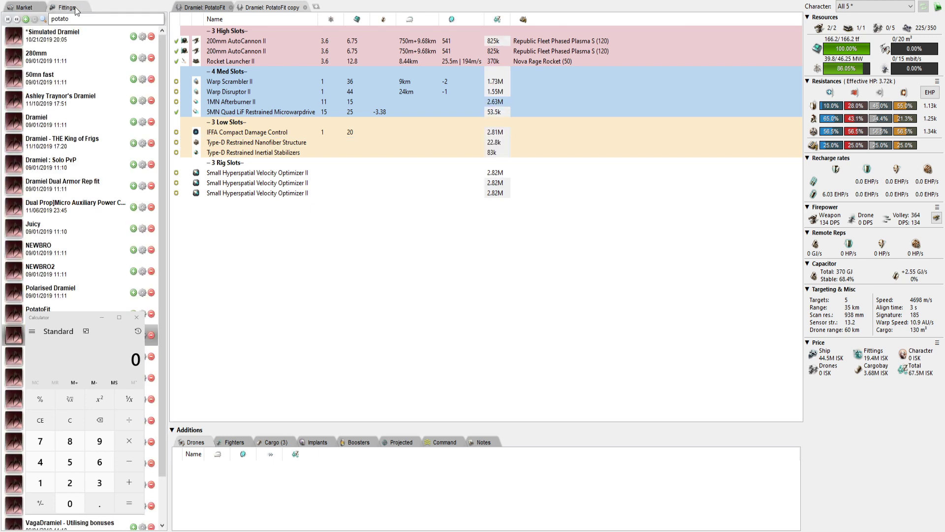
{"action": "left_click", "coordinate": [81, 14]}
{"action": "key", "text": "Return"}
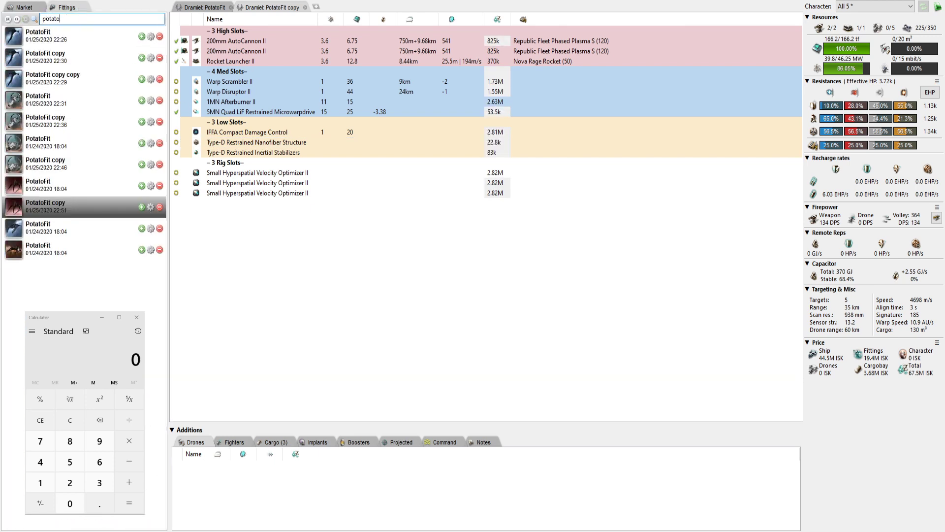
{"action": "left_click", "coordinate": [136, 225]}
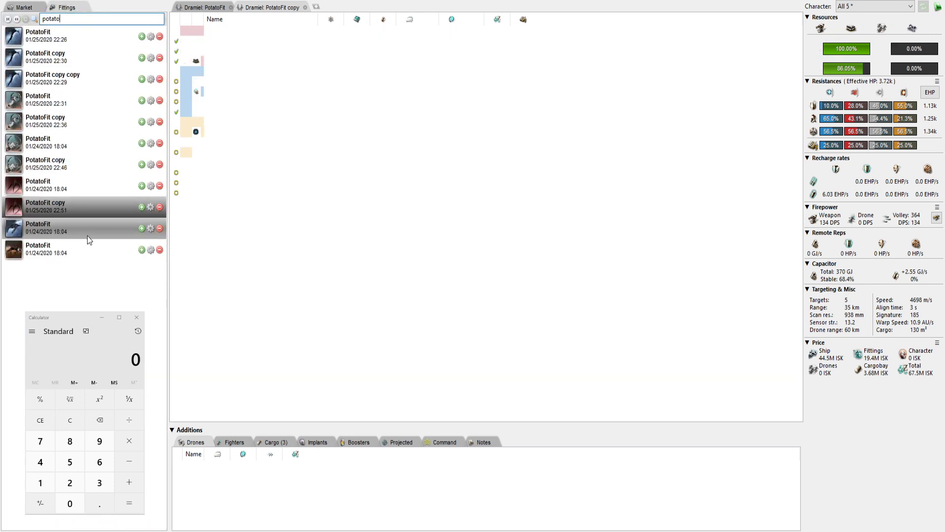
{"action": "left_click", "coordinate": [141, 228]}
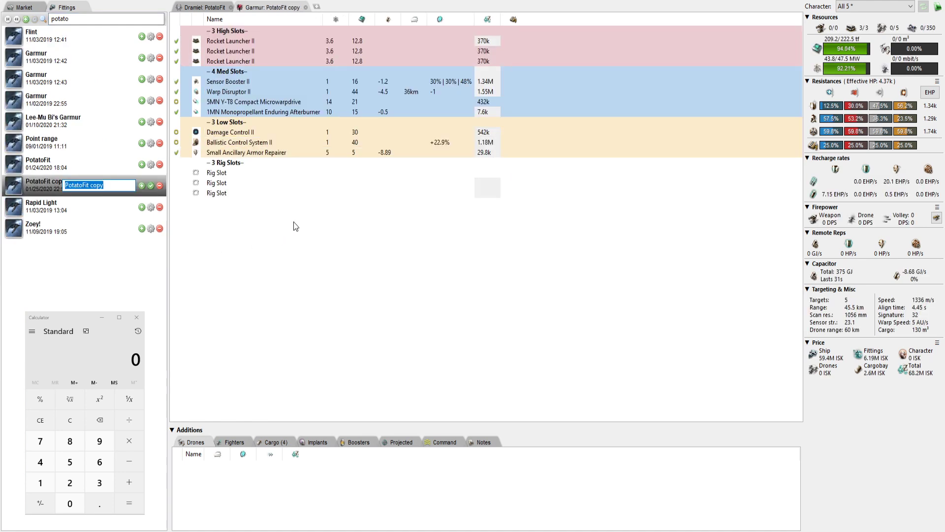
{"action": "left_click", "coordinate": [294, 222]}
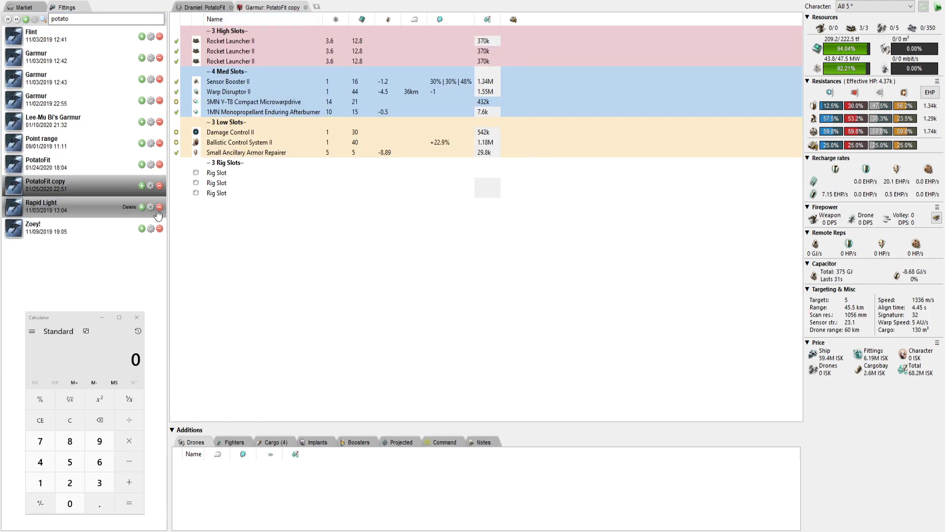
Step: Reopen the Garmur PotatoFit beside its PotatoFit copy and inspect the third Rocket Launcher II
{"action": "left_click", "coordinate": [305, 7]}
{"action": "left_click", "coordinate": [69, 200]}
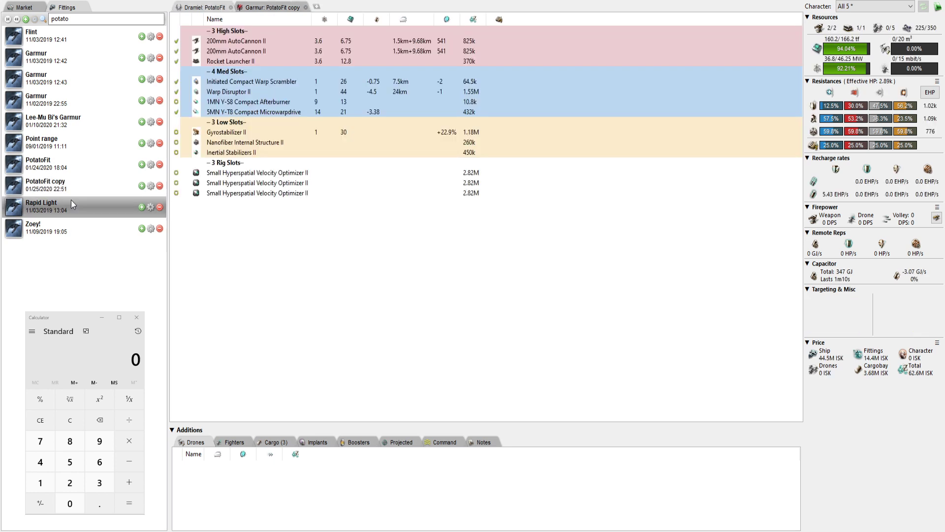
{"action": "left_click", "coordinate": [62, 167]}
{"action": "left_click", "coordinate": [274, 9]}
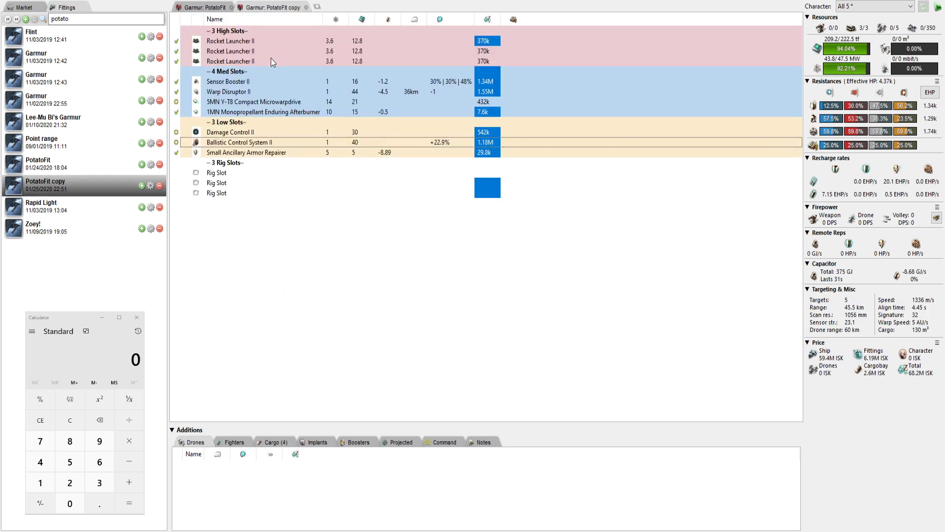
{"action": "left_click", "coordinate": [250, 61]}
{"action": "left_click", "coordinate": [344, 290]}
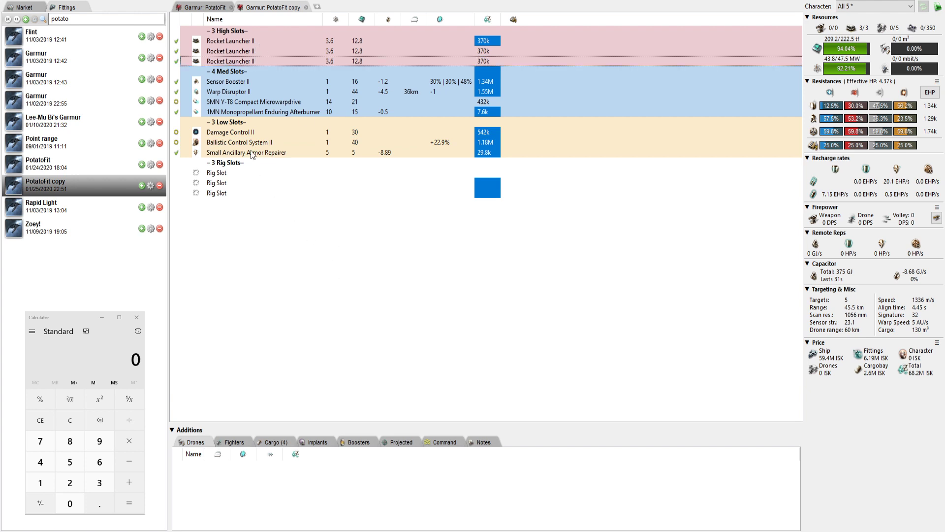